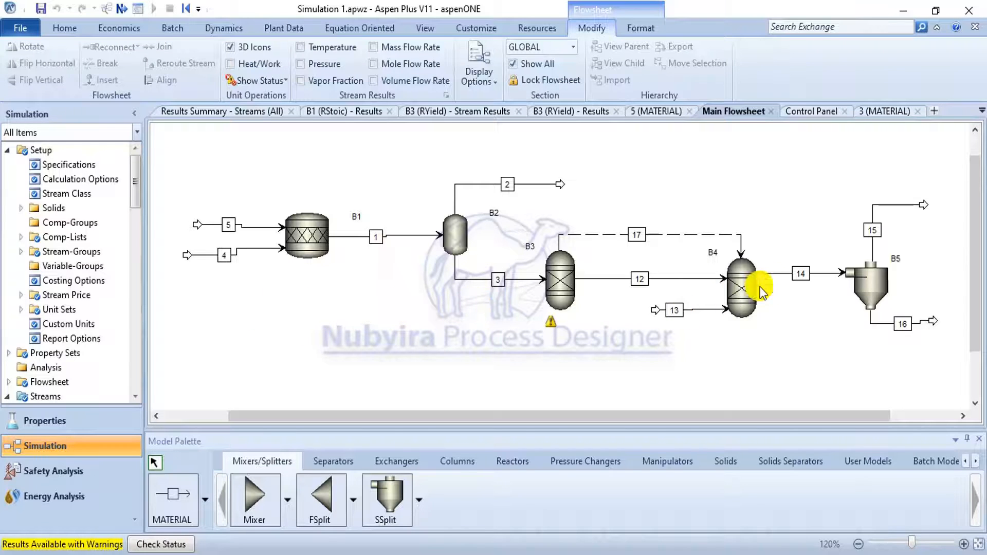
Step: Review the coal reaction and its fractional conversion in the reactions specification of block B1
{"action": "scroll", "coordinate": [57, 309], "scroll_direction": "down", "scroll_amount": 4}
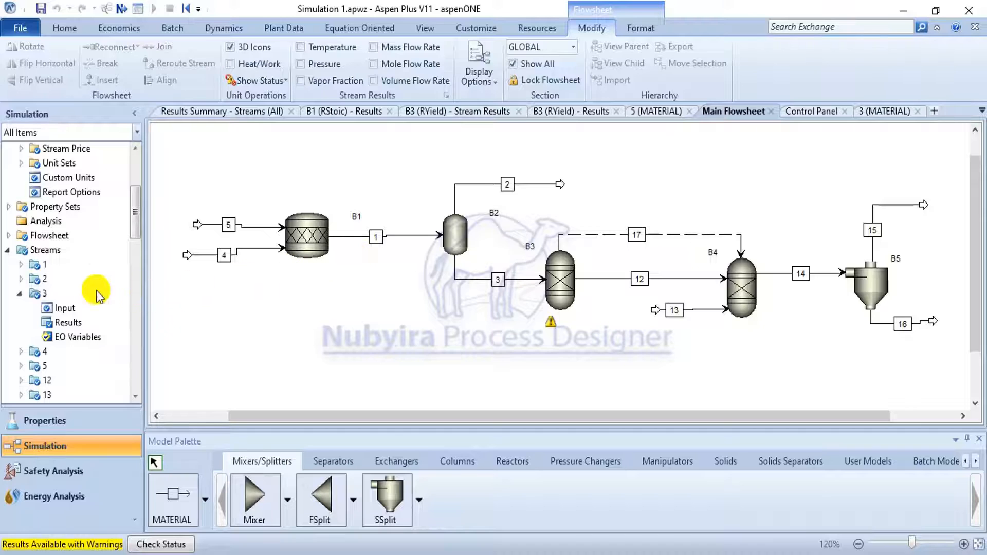
{"action": "left_click", "coordinate": [21, 293]}
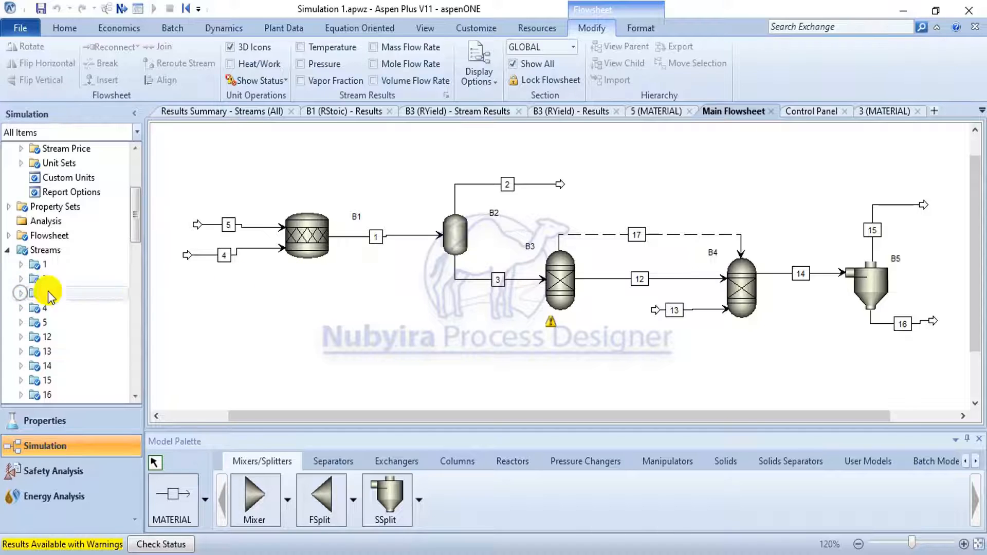
{"action": "left_click", "coordinate": [311, 238]}
{"action": "double_click", "coordinate": [311, 236]}
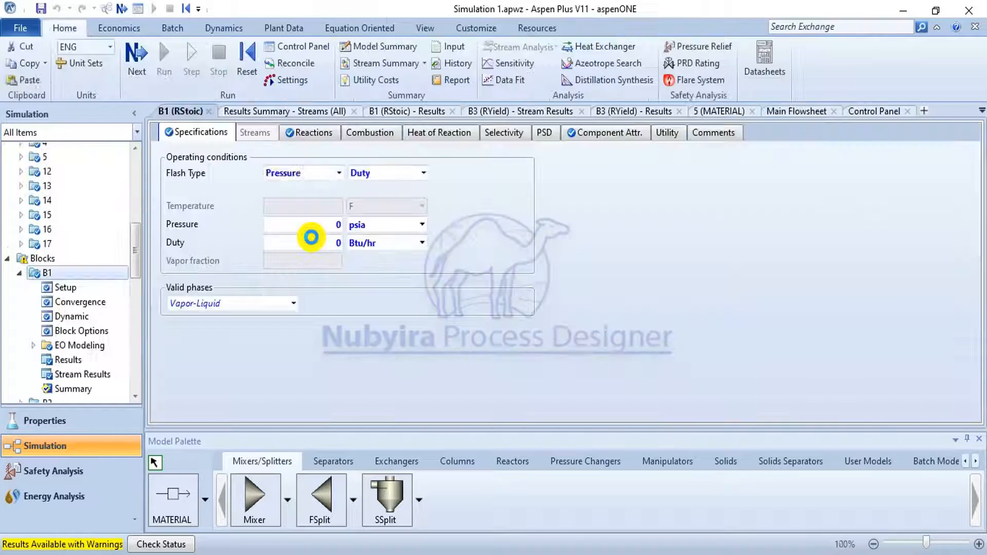
{"action": "left_click", "coordinate": [323, 132]}
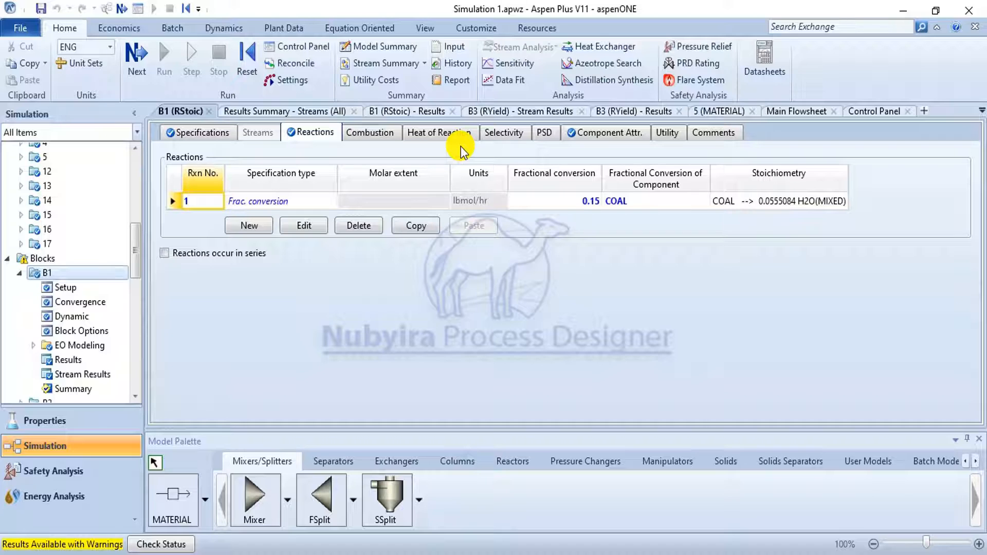
{"action": "left_click", "coordinate": [591, 202]}
{"action": "type", "text": "0.15"}
{"action": "key", "text": "Return"}
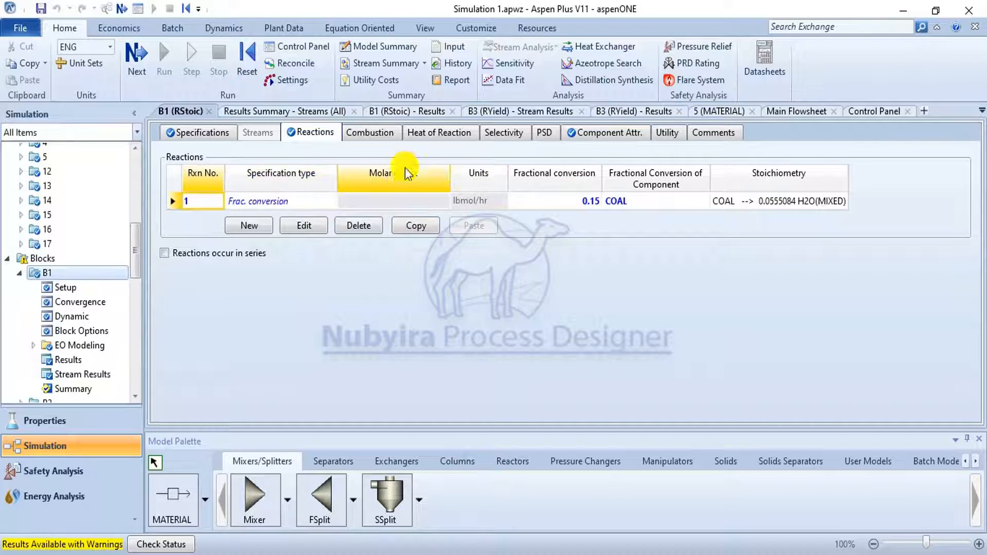
Step: Inspect the component yields specified for block B3 and return to the main flowsheet
{"action": "left_click", "coordinate": [816, 112]}
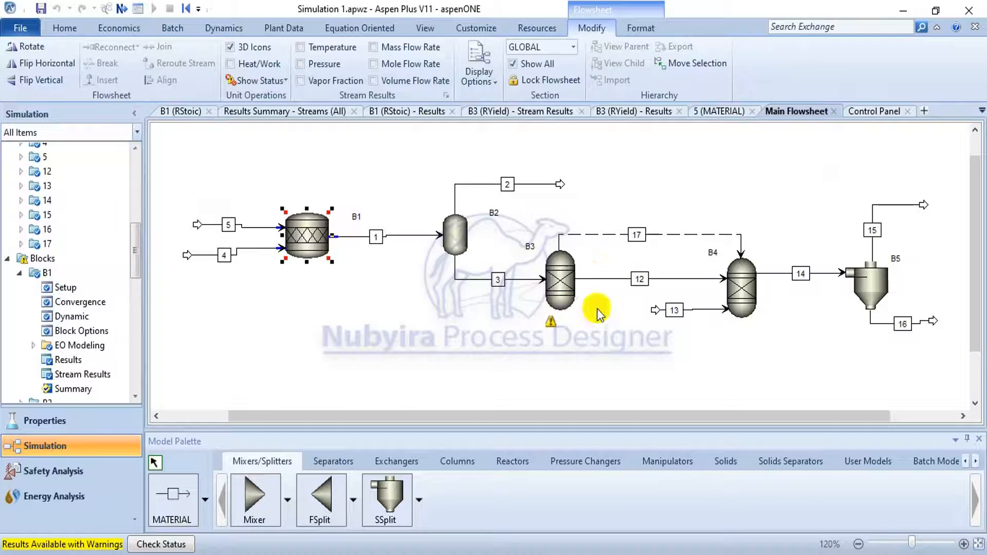
{"action": "double_click", "coordinate": [581, 290]}
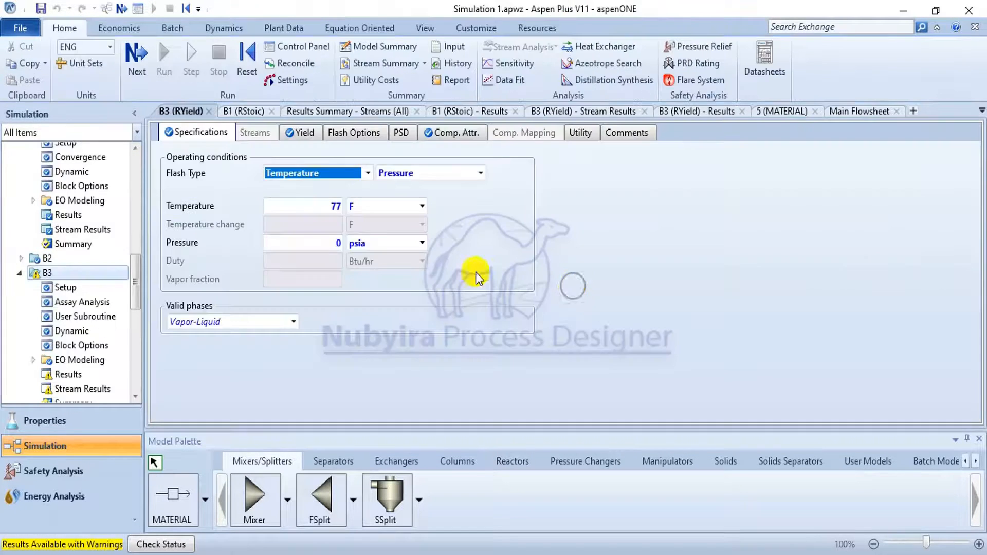
{"action": "left_click", "coordinate": [311, 135]}
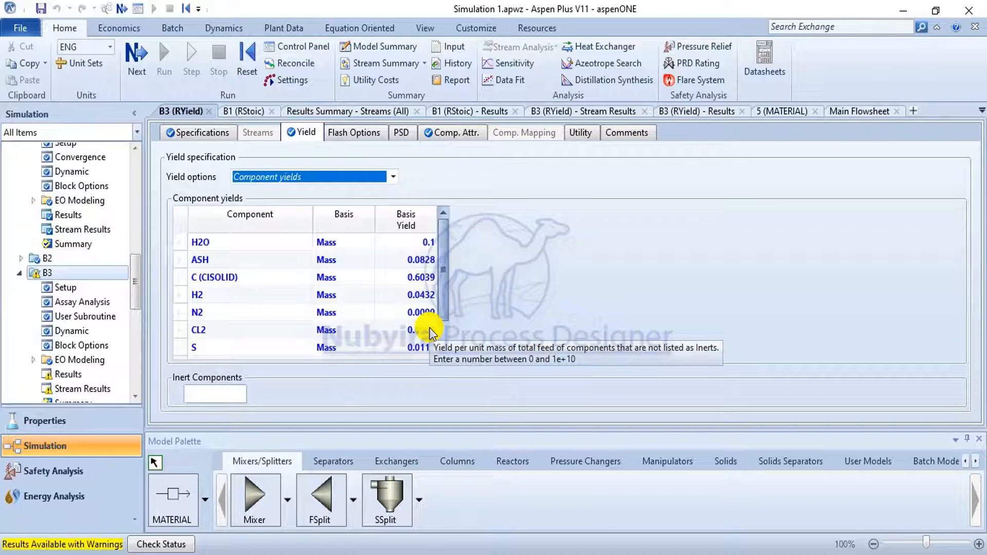
{"action": "left_click", "coordinate": [208, 246]}
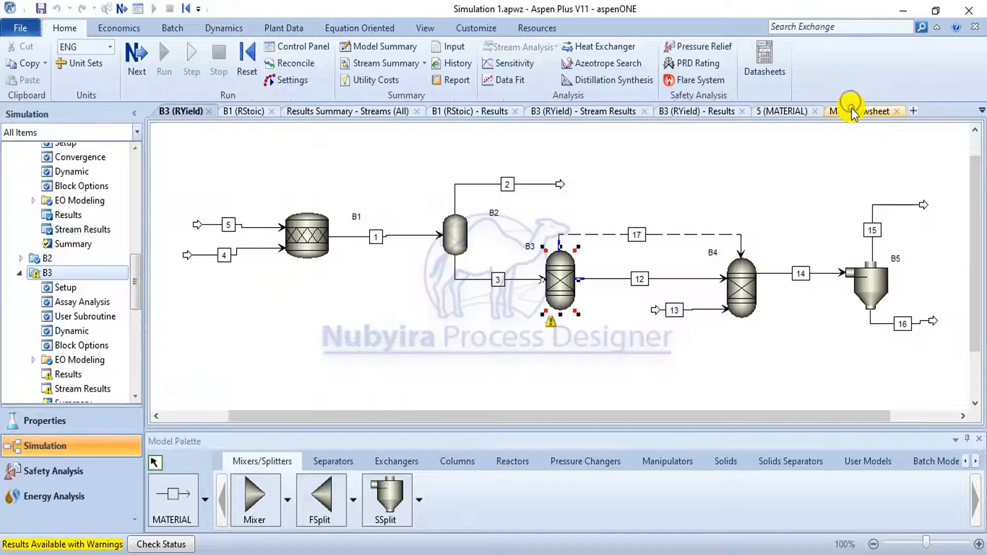
{"action": "left_click", "coordinate": [853, 110]}
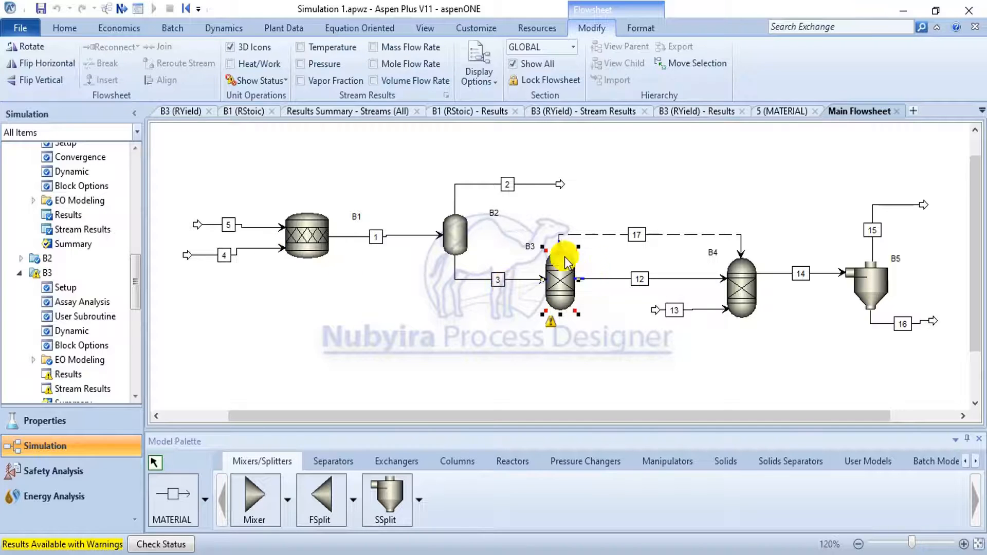
Step: Create a calculator with the ID C-1 under the flowsheeting options and open its definition form
{"action": "scroll", "coordinate": [22, 278], "scroll_direction": "down", "scroll_amount": 6}
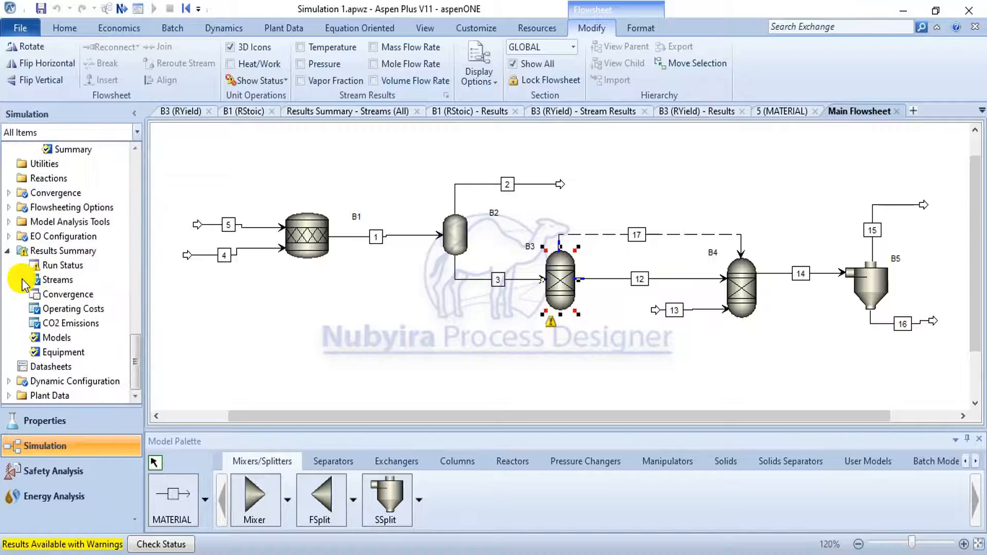
{"action": "left_click", "coordinate": [8, 251]}
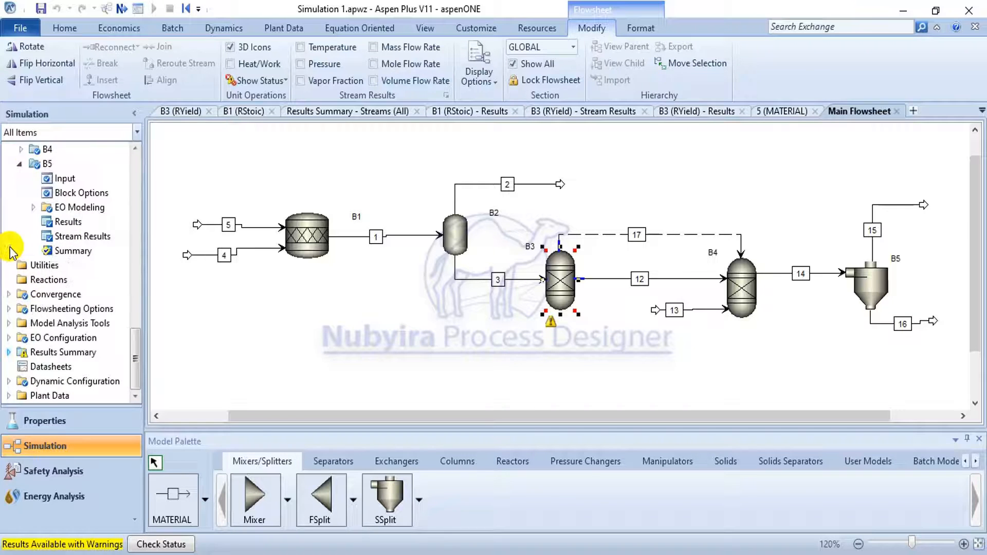
{"action": "left_click", "coordinate": [21, 164]}
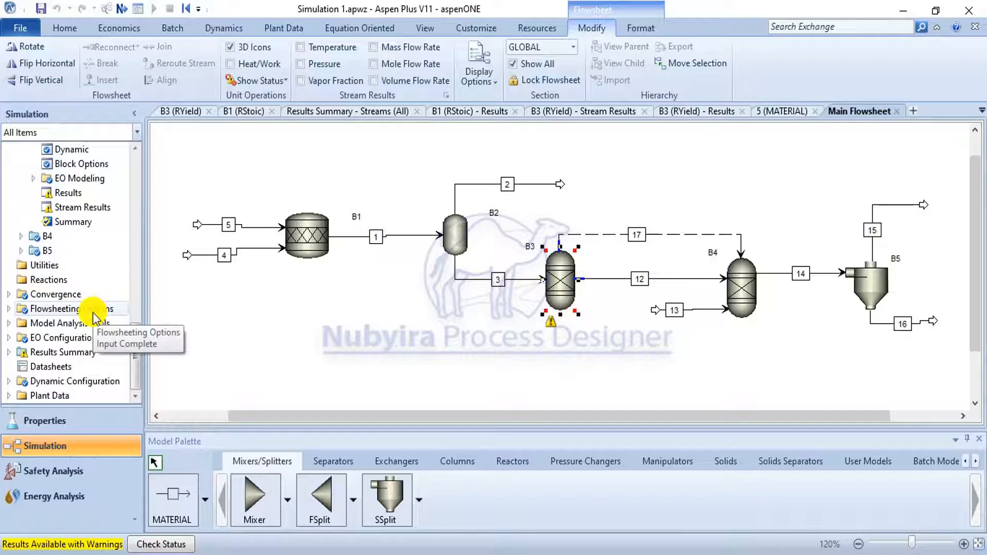
{"action": "left_click", "coordinate": [9, 309]}
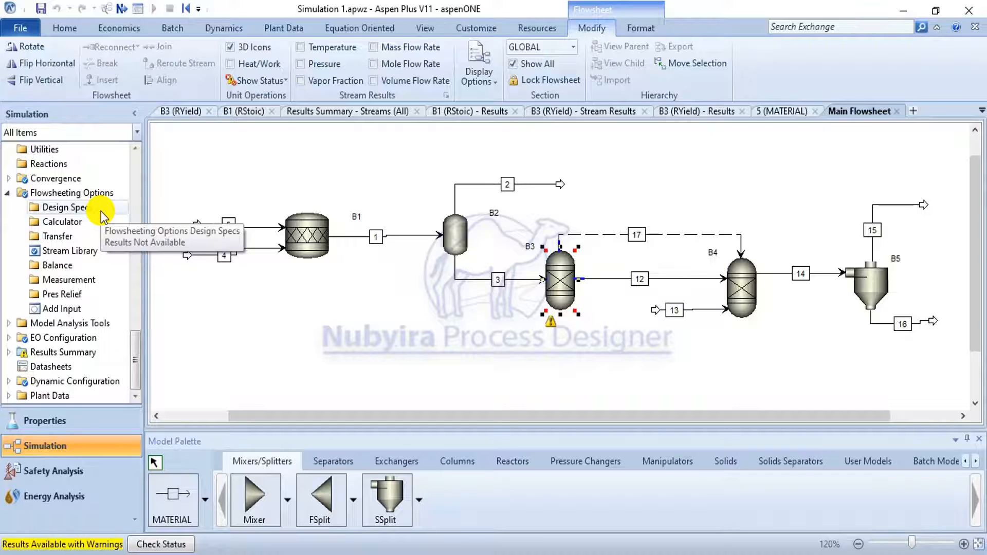
{"action": "left_click", "coordinate": [74, 220]}
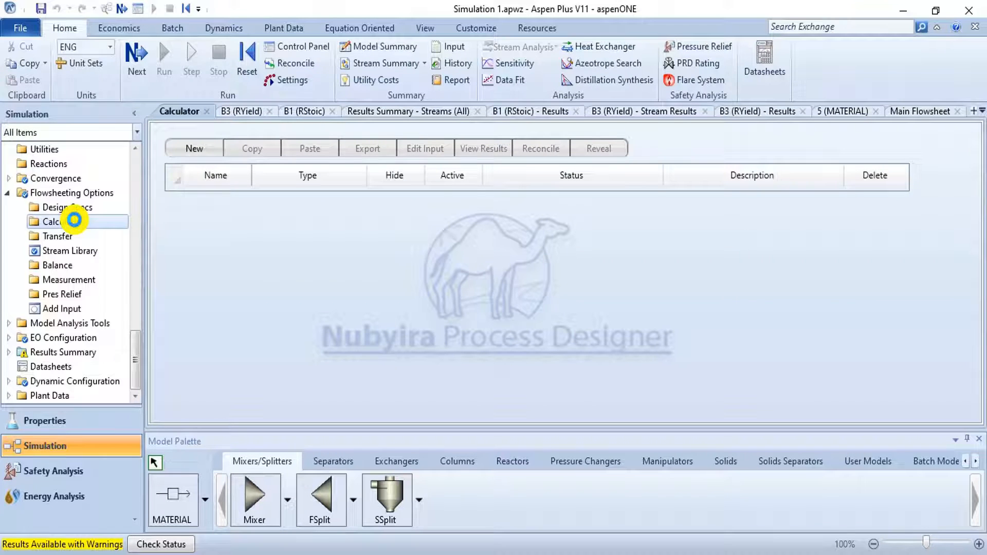
{"action": "left_click", "coordinate": [190, 150]}
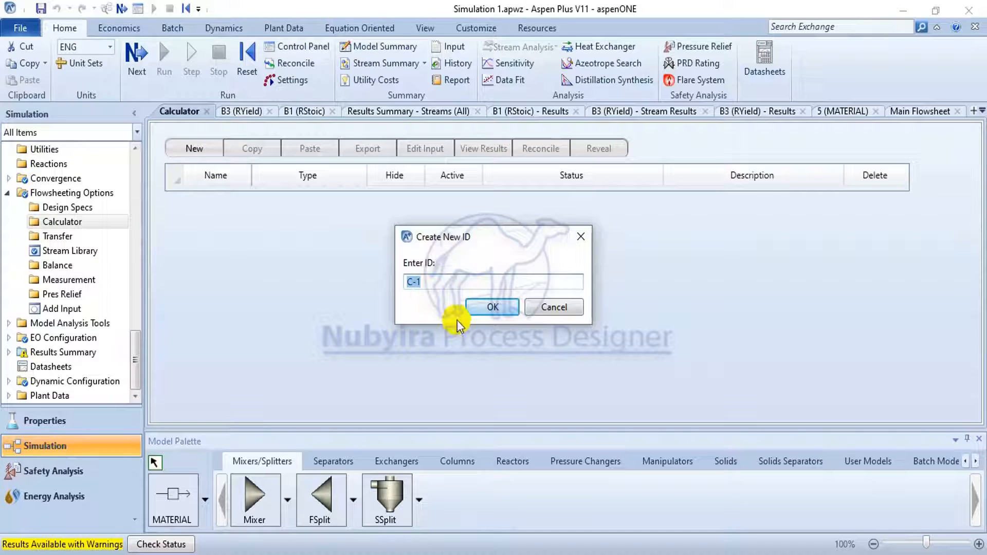
{"action": "key", "text": "BackSpace"}
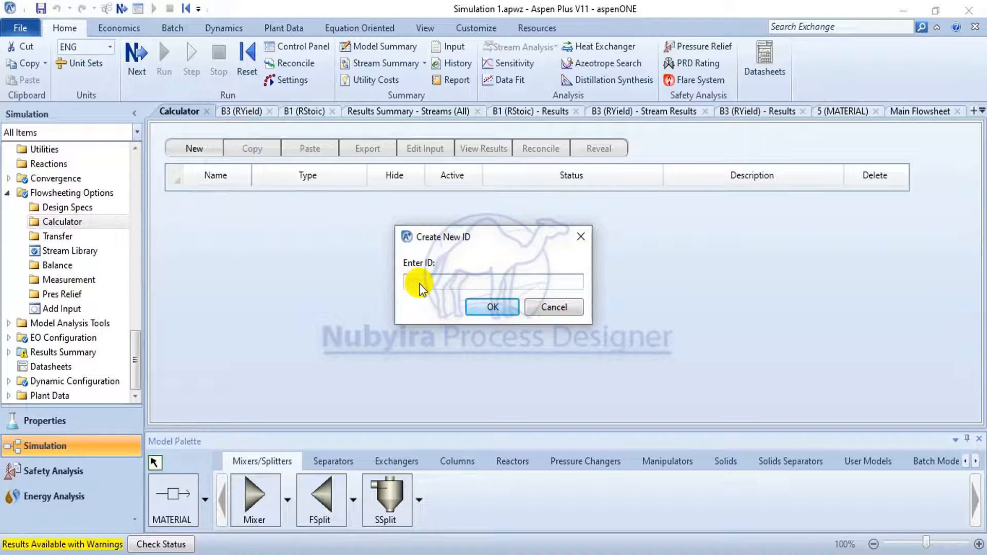
{"action": "key", "text": "ctrl+z"}
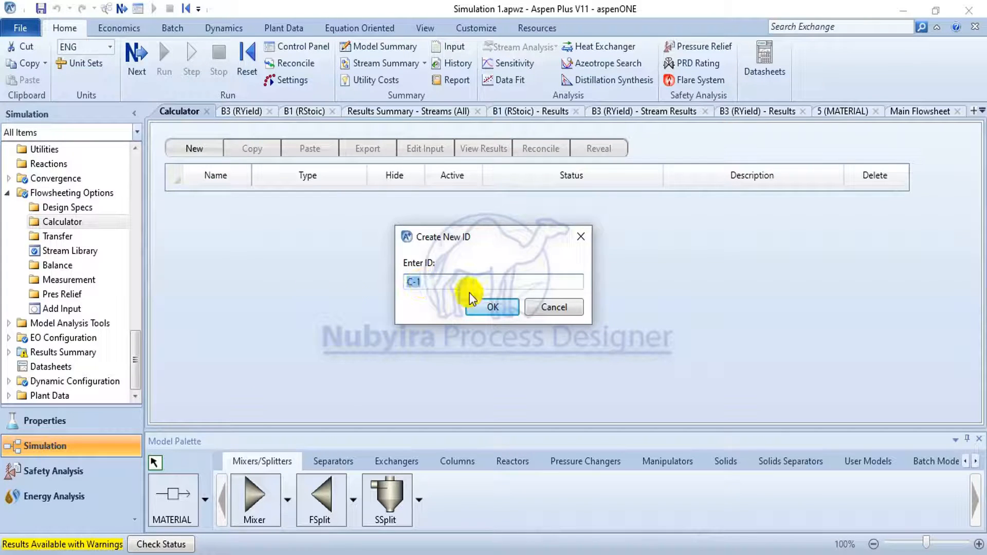
{"action": "left_click", "coordinate": [492, 308]}
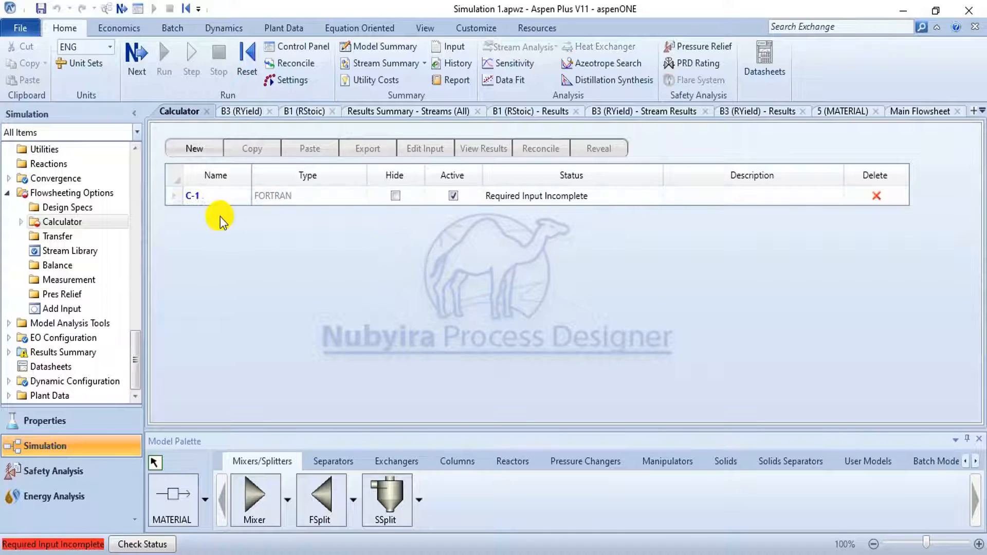
{"action": "double_click", "coordinate": [215, 199]}
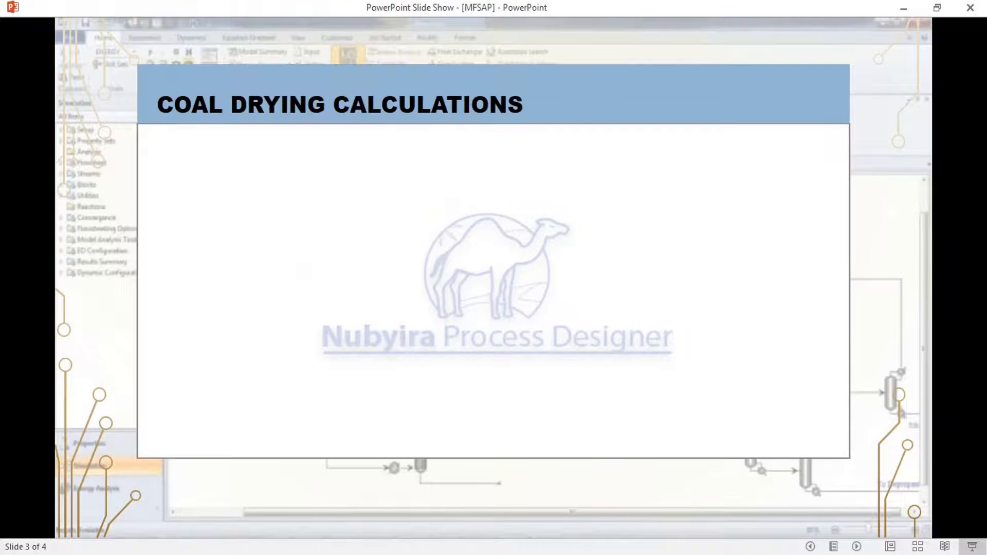
Step: Switch to PowerPoint to review the coal drying calculations and return to the Aspen Plus flowsheet to examine the coal drying section
{"action": "left_click", "coordinate": [555, 554]}
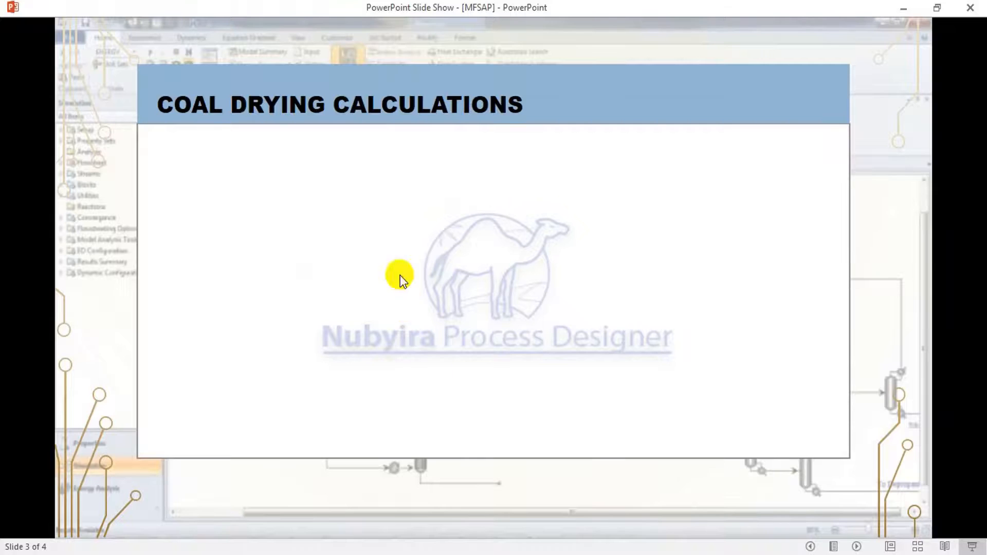
{"action": "left_click", "coordinate": [411, 237]}
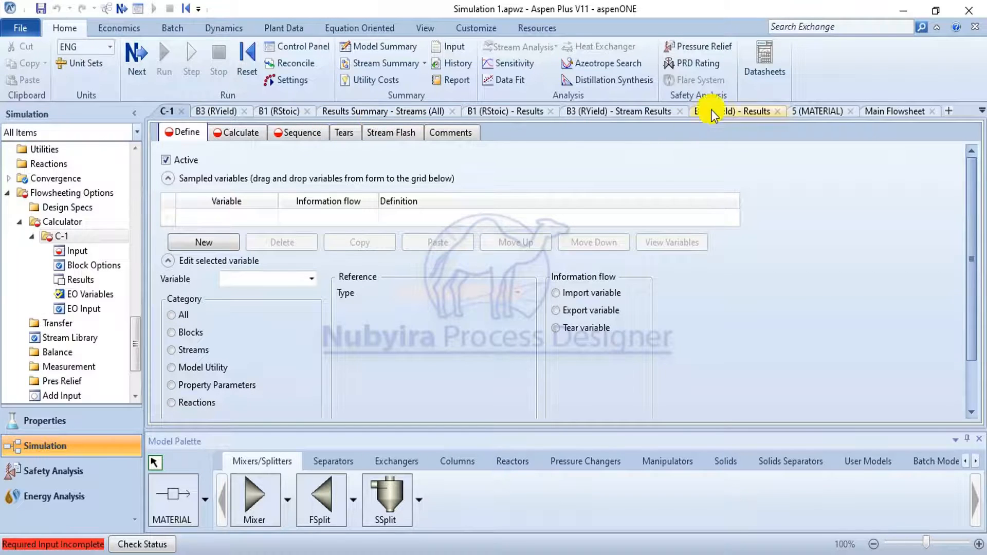
{"action": "left_click", "coordinate": [894, 112]}
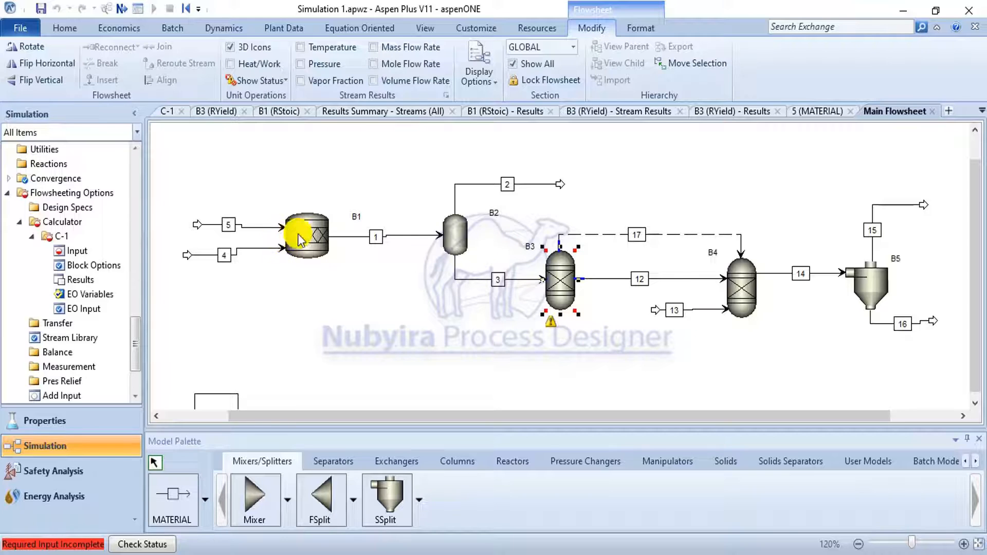
{"action": "left_click", "coordinate": [262, 259]}
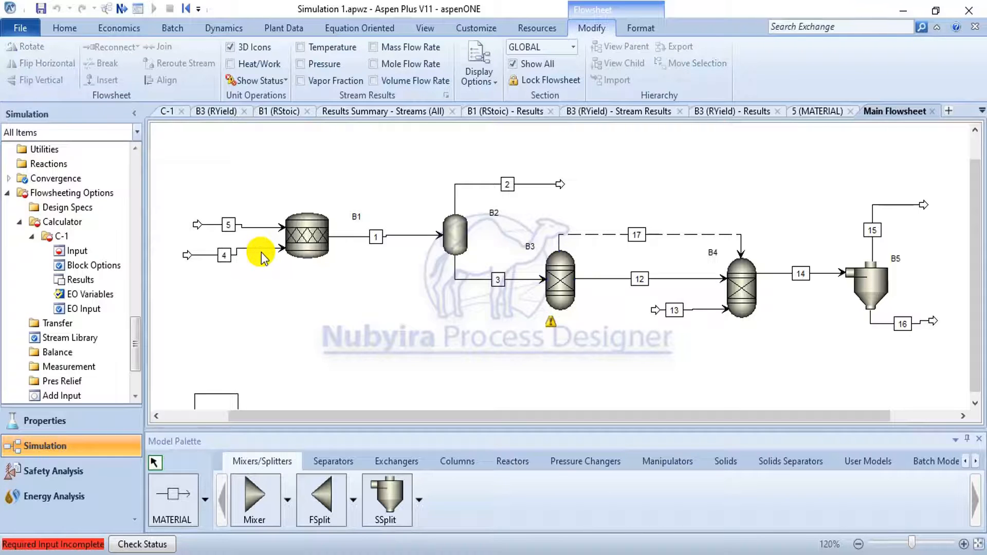
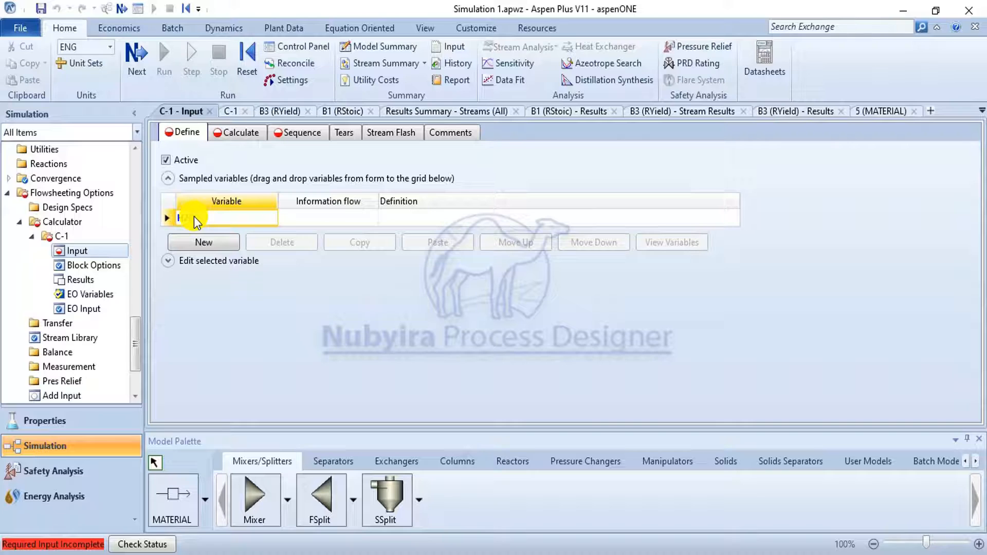
Step: Add the sampled variables H2OIN, H2OOUT and CONV to calculator C-1, checking the names against the coal drying slide in PowerPoint
{"action": "key", "text": "Return"}
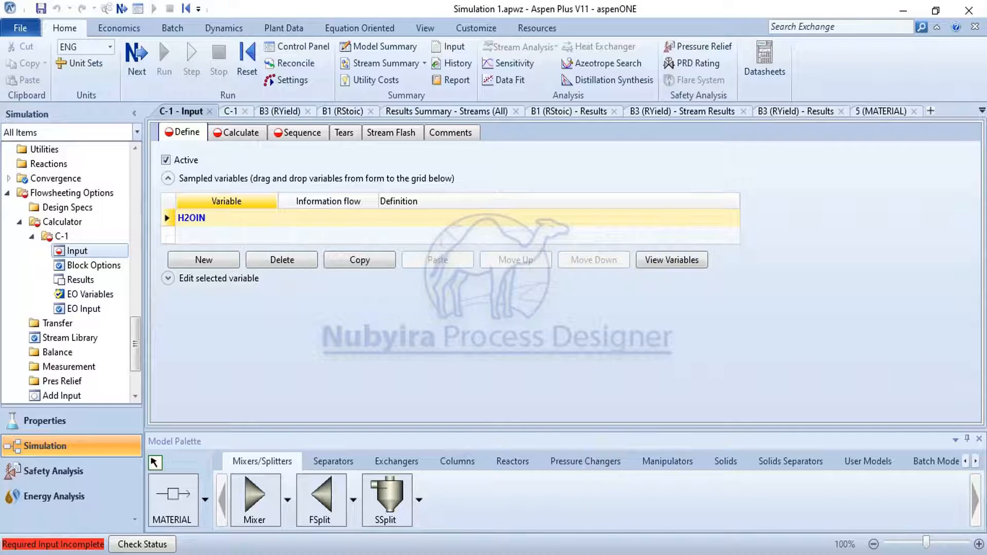
{"action": "left_click", "coordinate": [549, 554]}
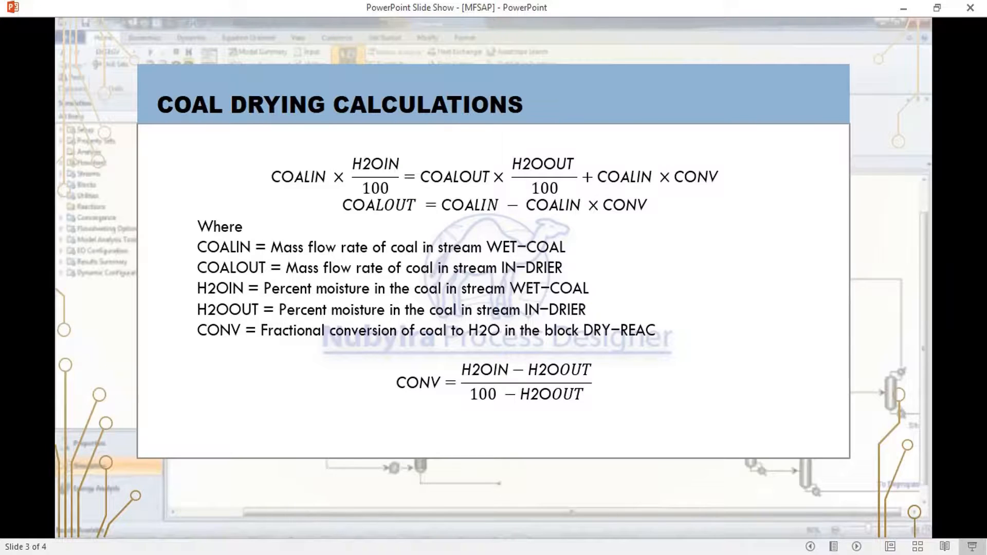
{"action": "key", "text": "alt+Tab"}
{"action": "left_click", "coordinate": [212, 236]}
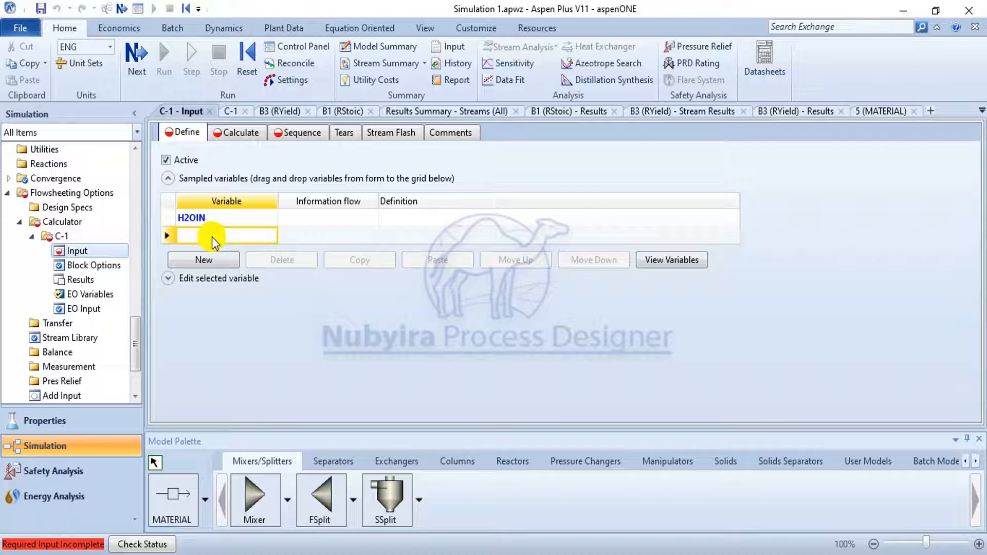
{"action": "type", "text": "H"}
{"action": "type", "text": "2OOUT"}
{"action": "left_click", "coordinate": [234, 262]}
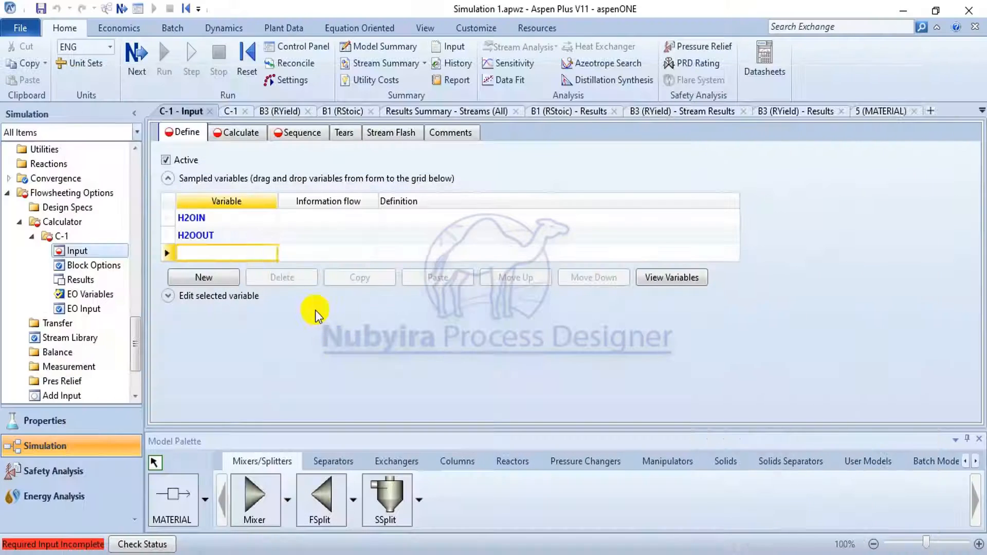
{"action": "type", "text": "CONV"}
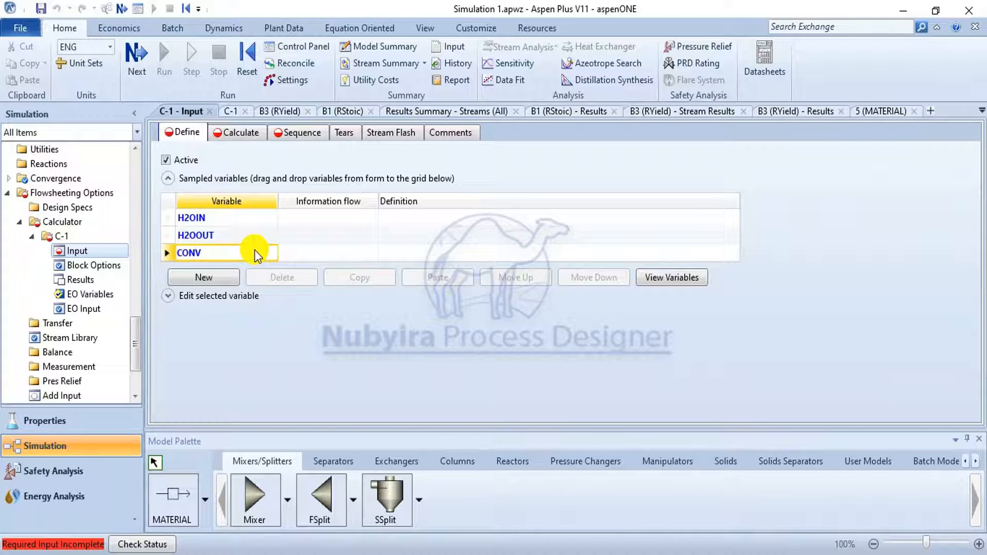
{"action": "left_click", "coordinate": [264, 294]}
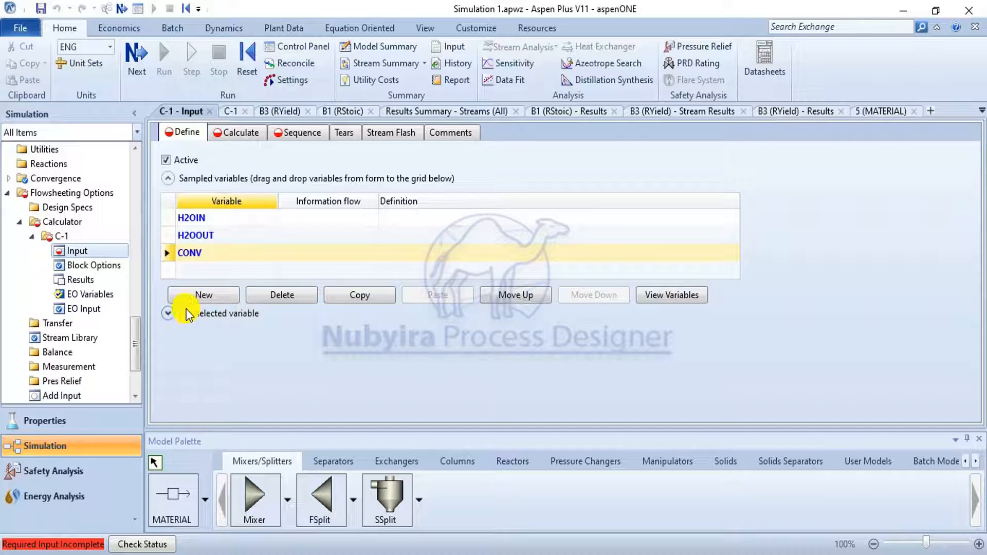
Step: Open the definition details of sampled variable H2OIN and set its reference type to Compattr-Var
{"action": "left_click", "coordinate": [170, 314]}
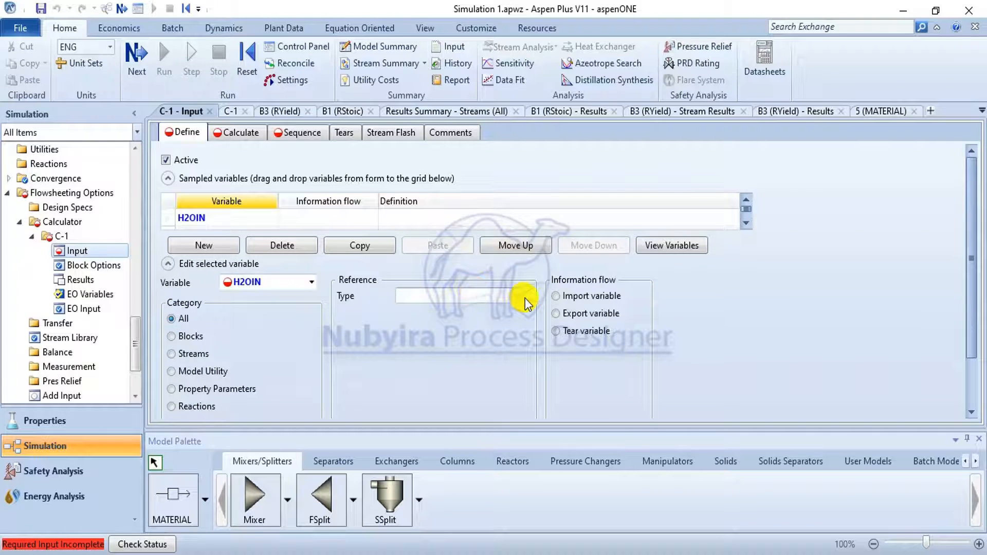
{"action": "scroll", "coordinate": [523, 296], "scroll_direction": "down", "scroll_amount": 2}
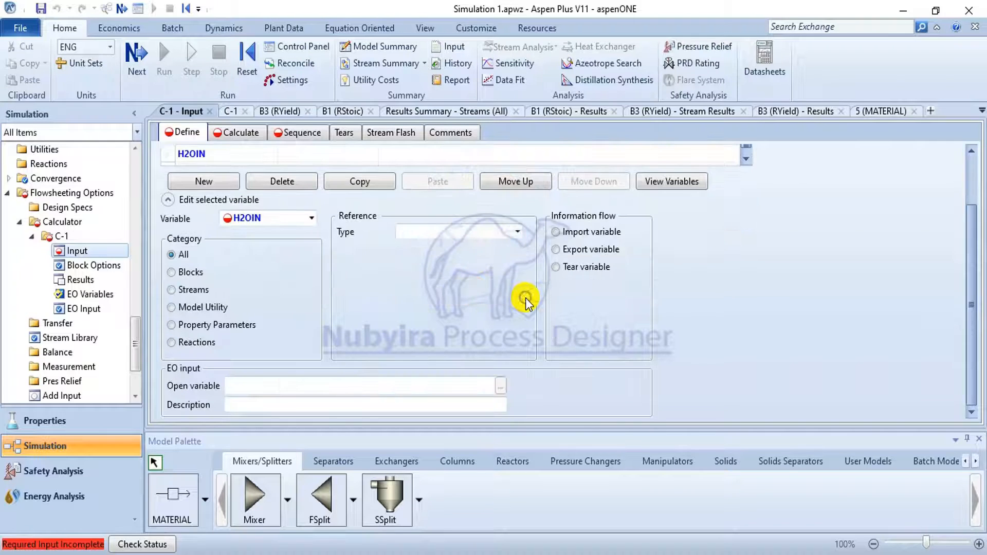
{"action": "left_click", "coordinate": [517, 232]}
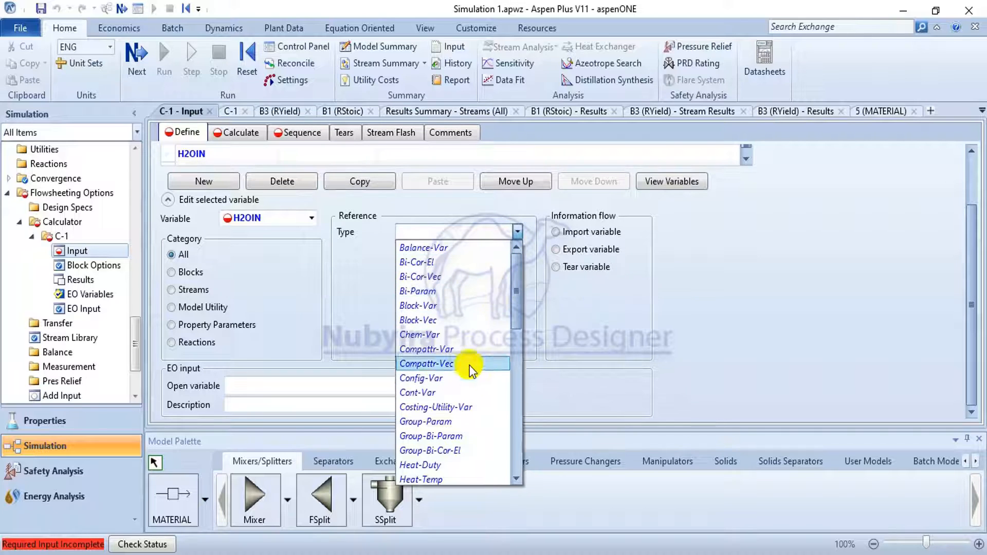
{"action": "left_click", "coordinate": [468, 350]}
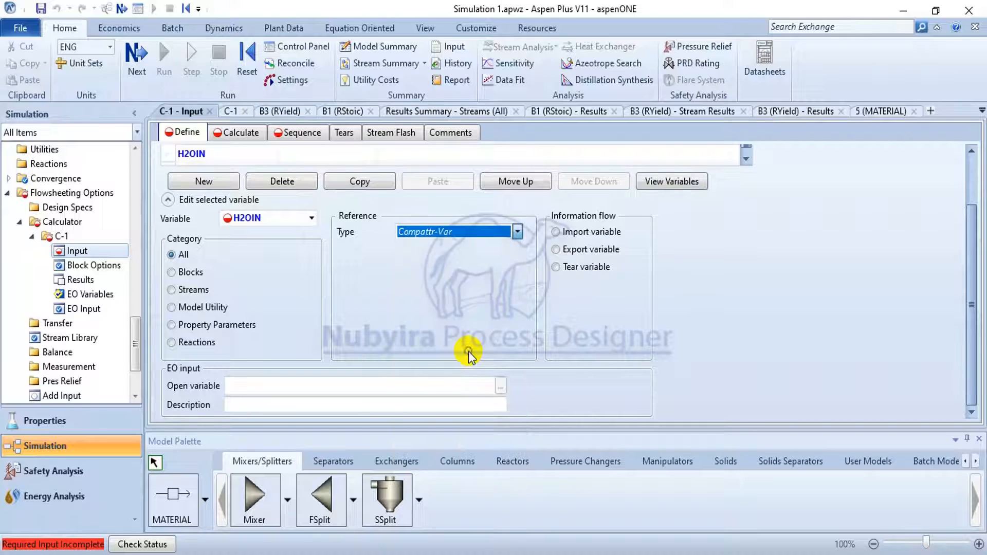
{"action": "left_click", "coordinate": [517, 250]}
{"action": "left_click", "coordinate": [538, 273]}
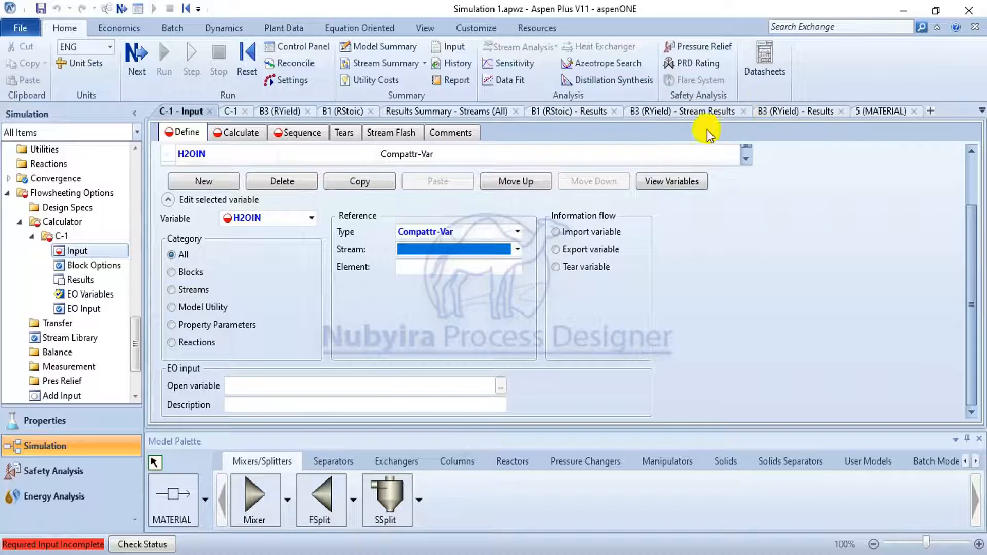
Step: Check the feed stream on the main flowsheet and reference H2OIN to stream 5 with component COAL
{"action": "left_click", "coordinate": [742, 111]}
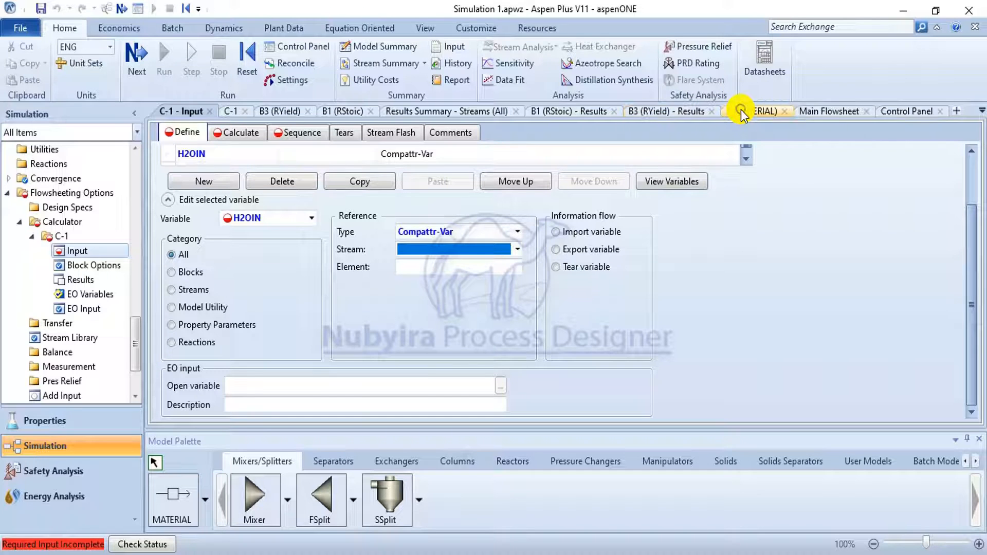
{"action": "left_click", "coordinate": [822, 110]}
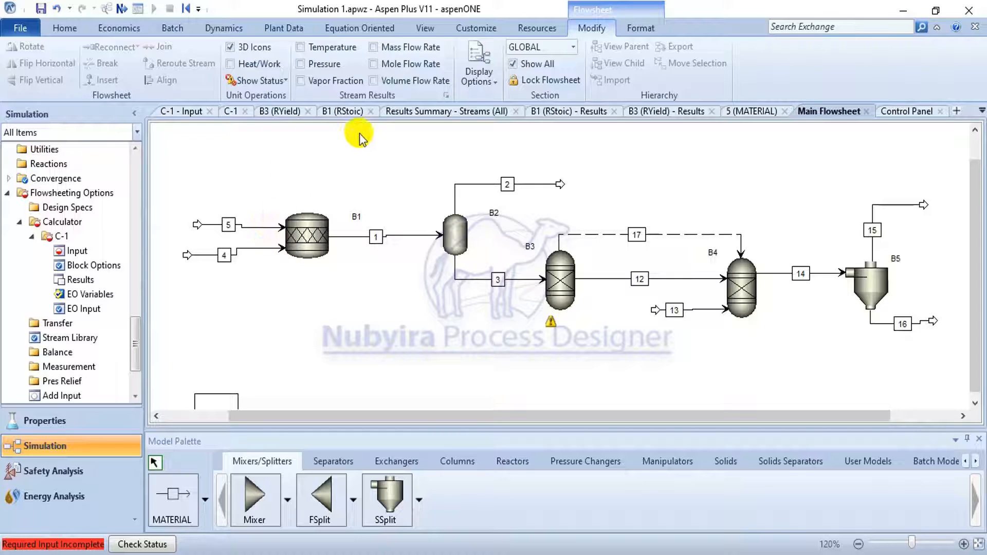
{"action": "left_click", "coordinate": [189, 118]}
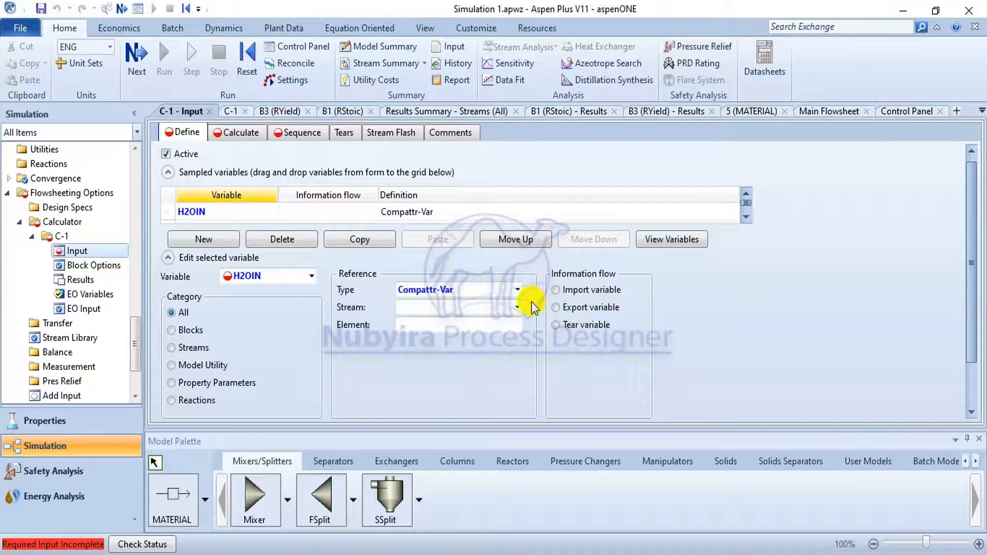
{"action": "left_click", "coordinate": [518, 307]}
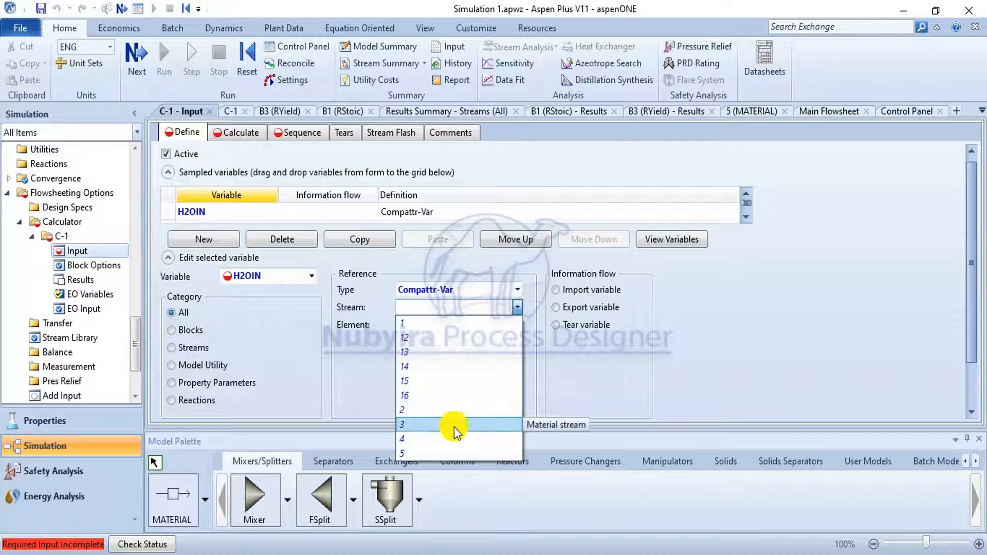
{"action": "left_click", "coordinate": [450, 451]}
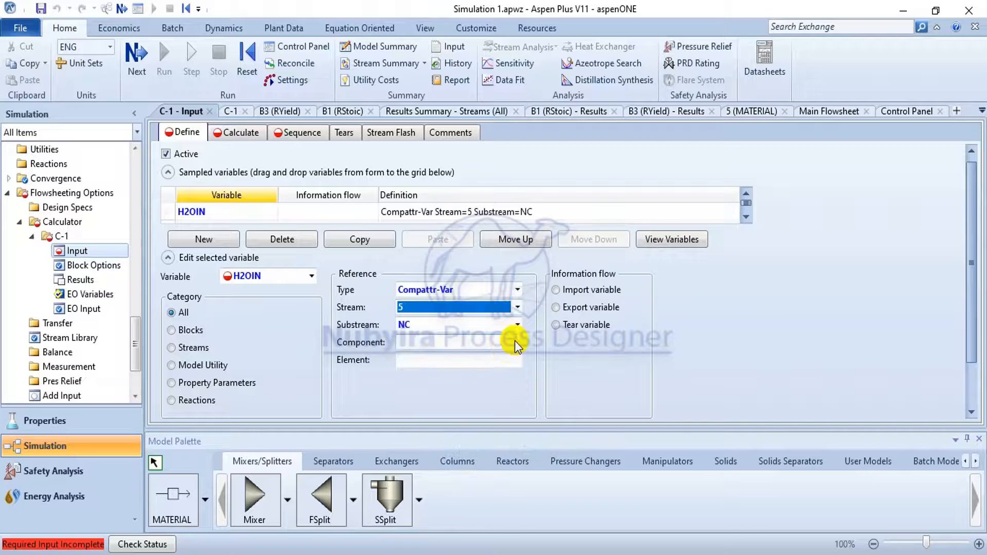
{"action": "left_click", "coordinate": [515, 341]}
{"action": "left_click", "coordinate": [495, 370]}
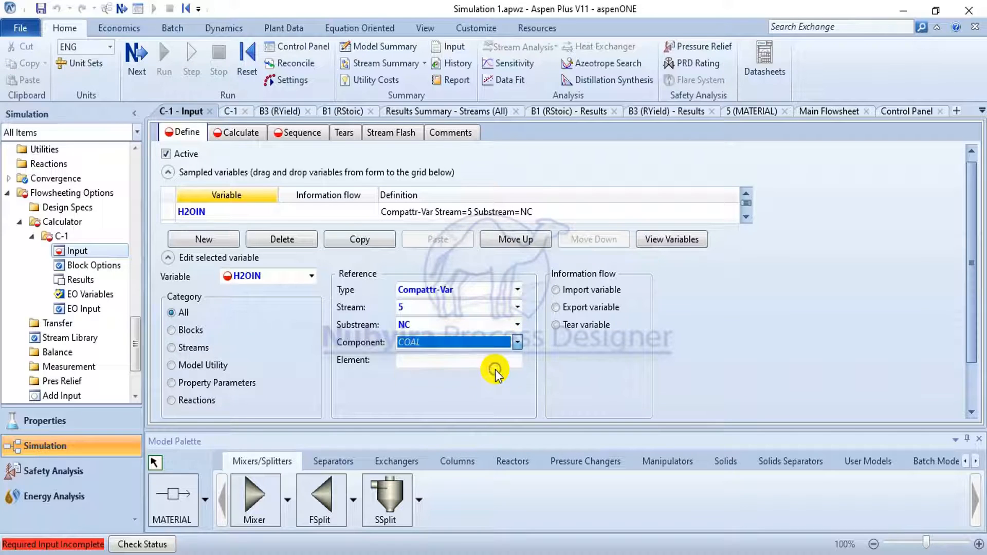
Step: Complete the H2OIN definition with attribute PROXANAL and element 1
{"action": "left_click", "coordinate": [518, 361]}
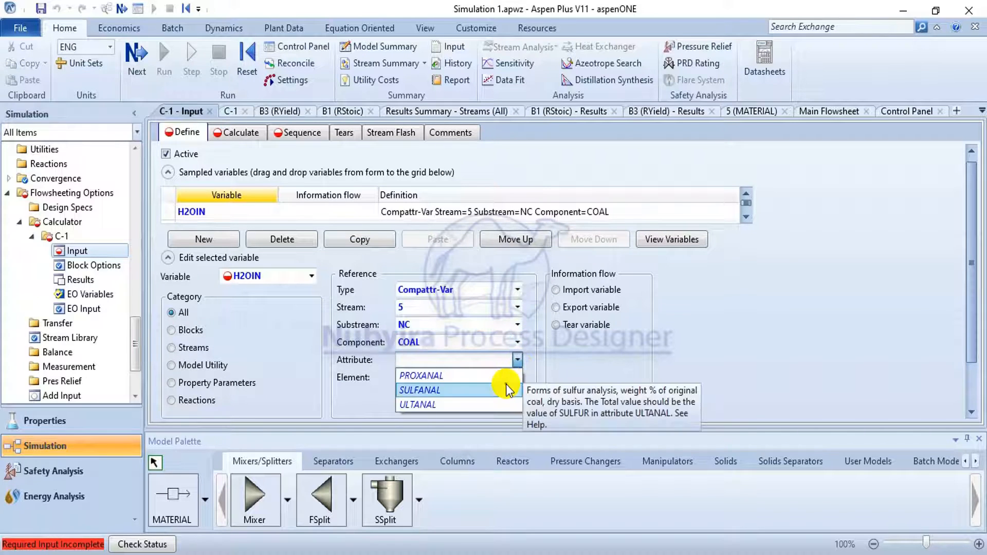
{"action": "left_click", "coordinate": [506, 389]}
{"action": "left_click", "coordinate": [518, 360]}
{"action": "left_click", "coordinate": [491, 376]}
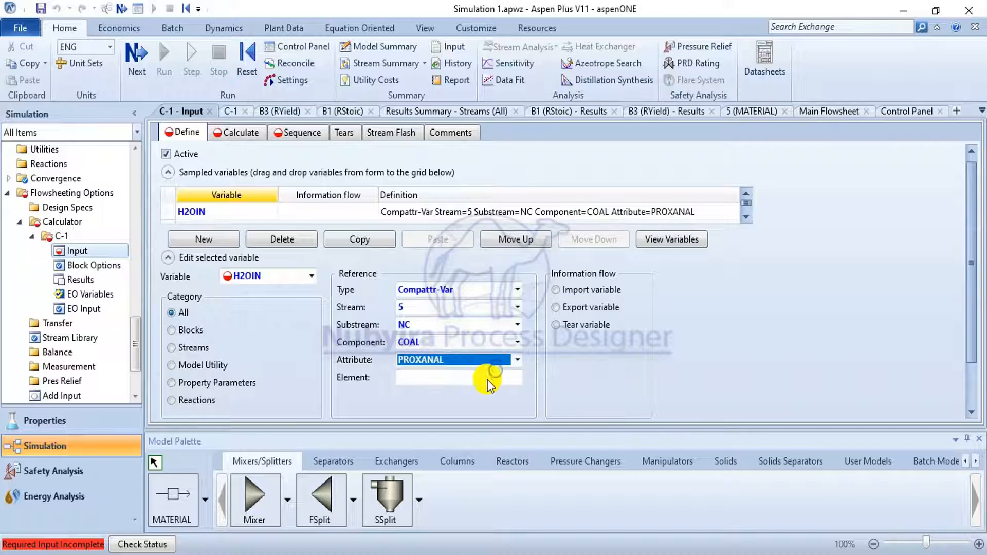
{"action": "left_click", "coordinate": [486, 378]}
{"action": "type", "text": "1"}
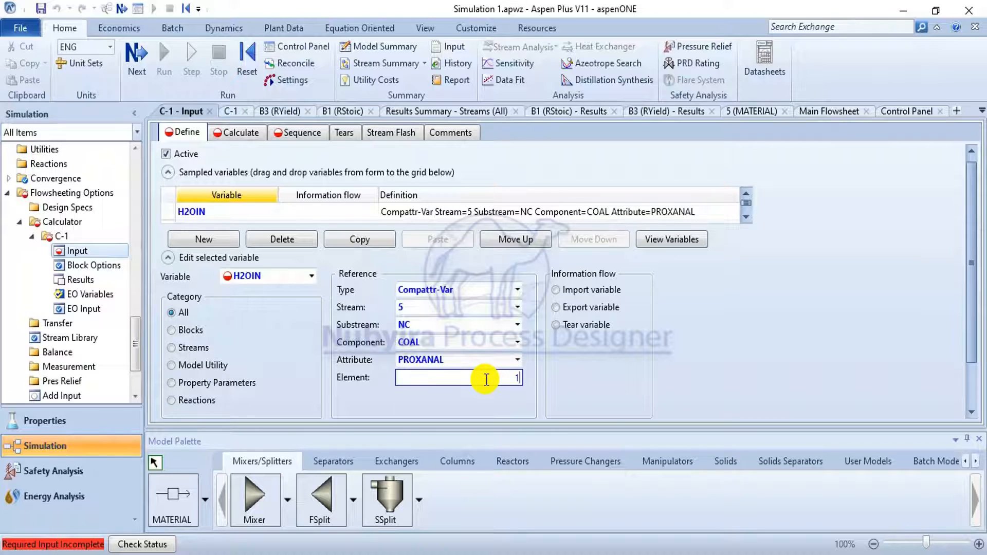
{"action": "left_click", "coordinate": [480, 412]}
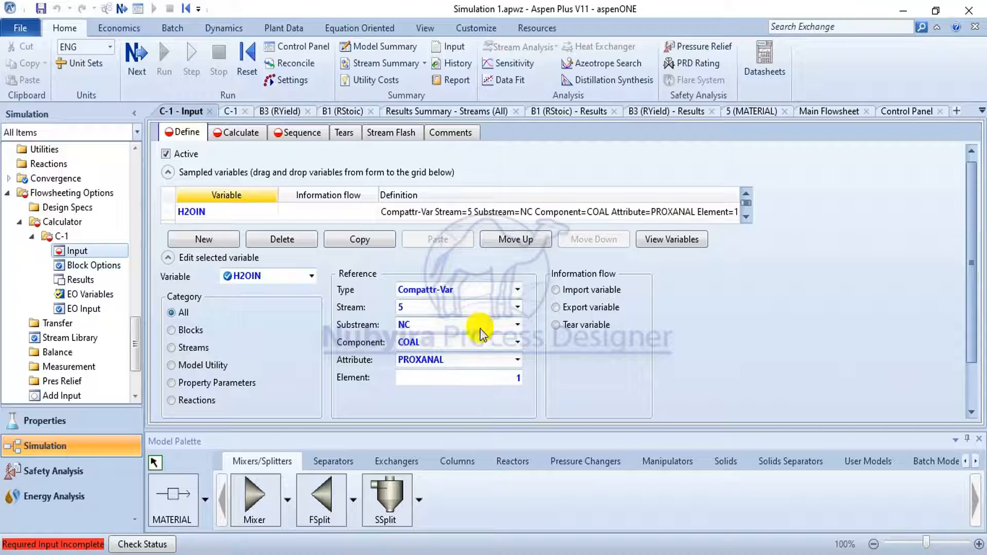
Step: Switch the edited variable to H2OOUT and set its reference type to Block-Var
{"action": "scroll", "coordinate": [247, 207], "scroll_direction": "down", "scroll_amount": 1}
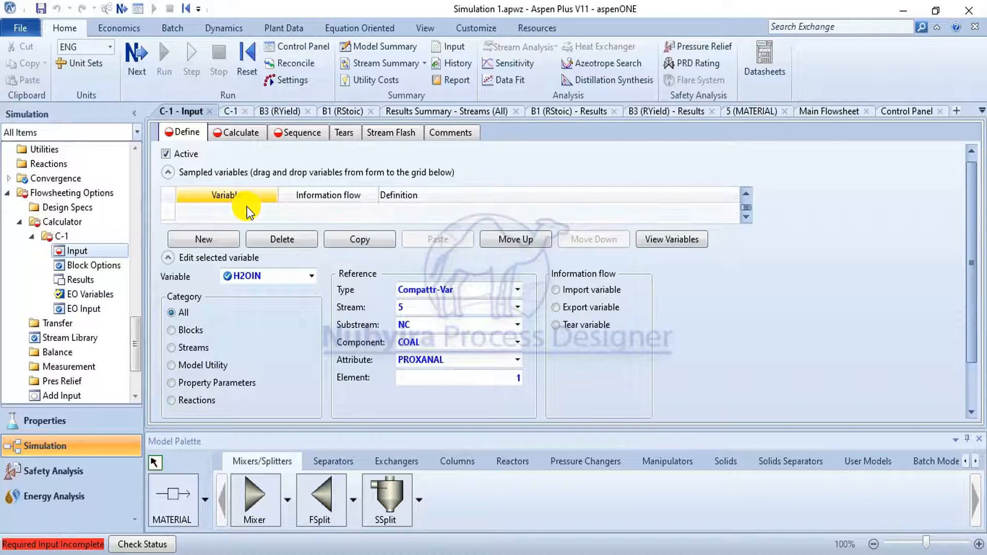
{"action": "scroll", "coordinate": [264, 211], "scroll_direction": "up", "scroll_amount": 1}
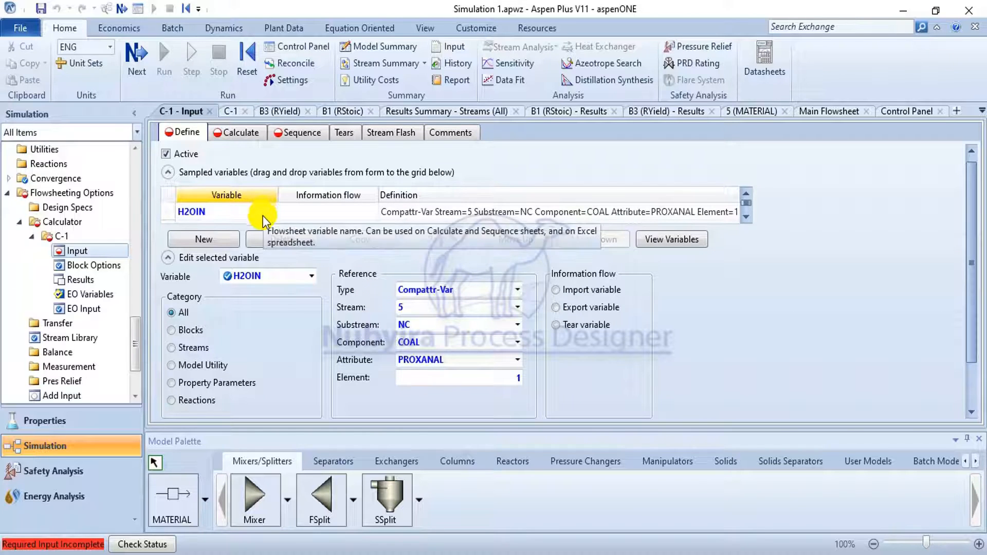
{"action": "left_click", "coordinate": [311, 277]}
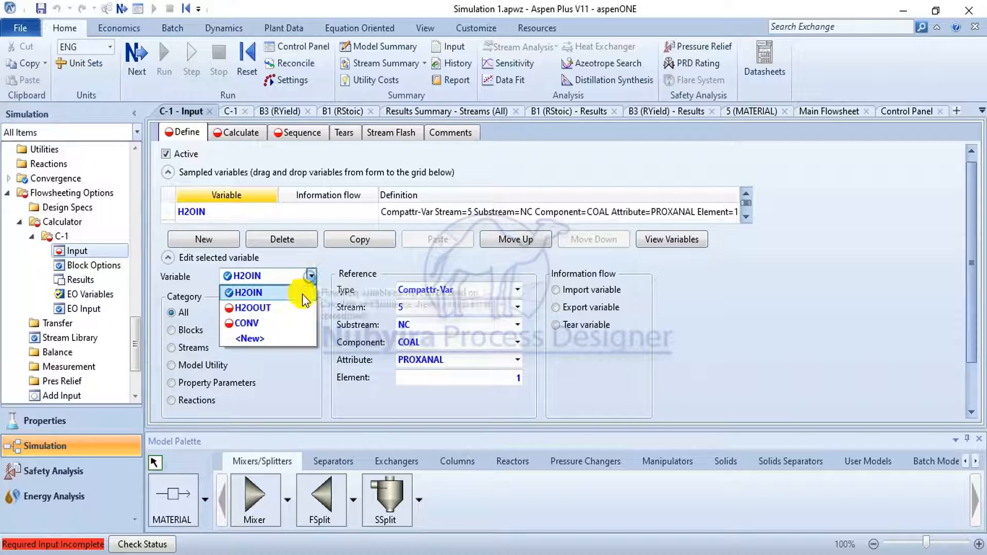
{"action": "left_click", "coordinate": [293, 307]}
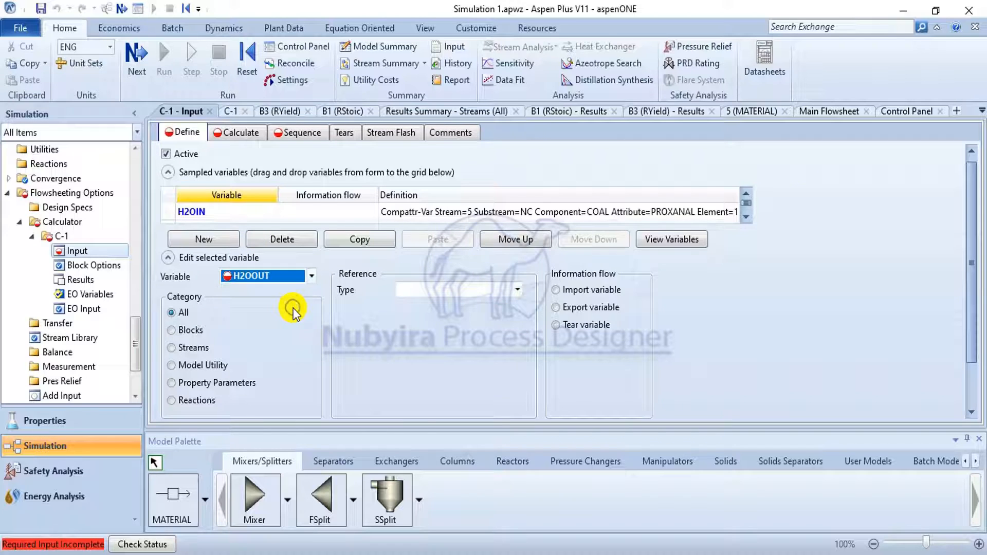
{"action": "left_click", "coordinate": [518, 289]}
{"action": "left_click", "coordinate": [478, 364]}
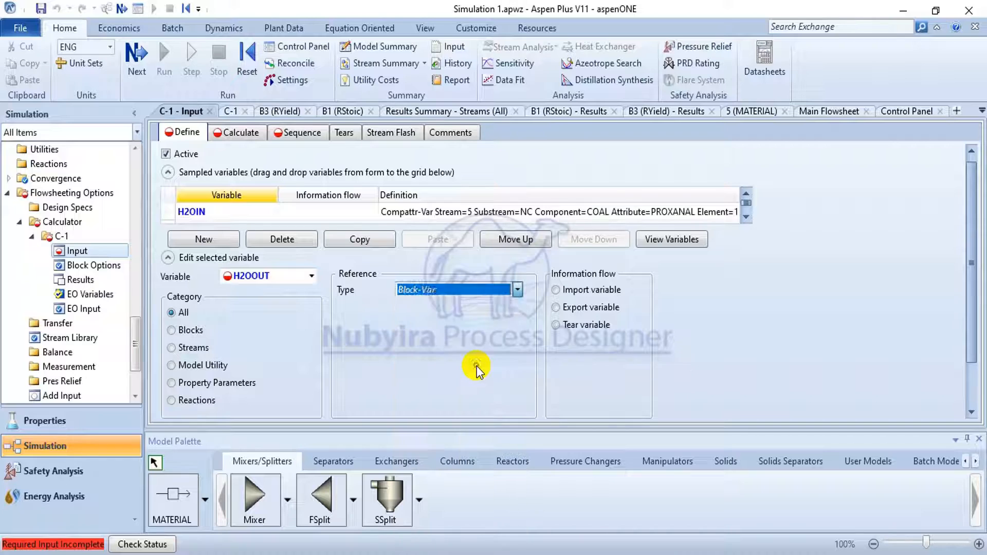
{"action": "left_click", "coordinate": [518, 311]}
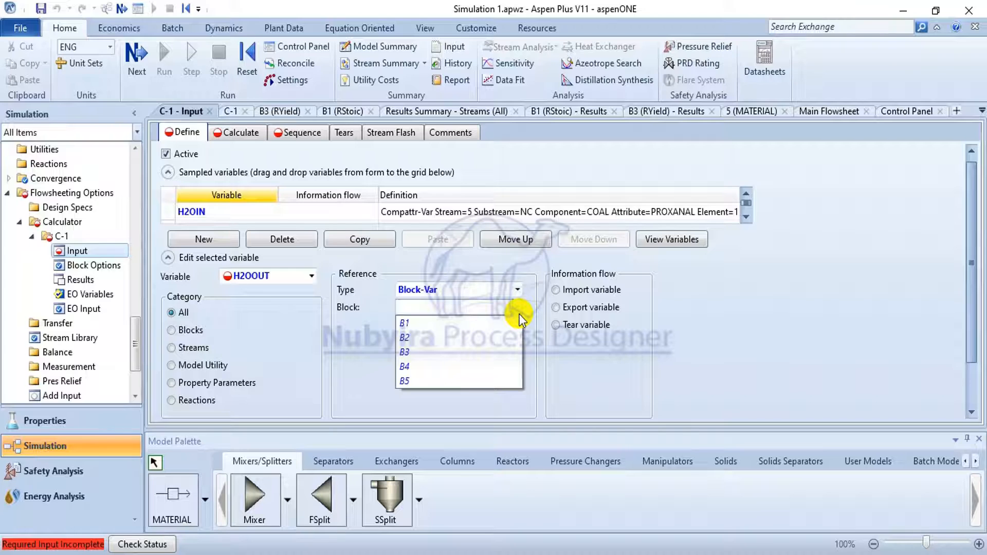
{"action": "left_click", "coordinate": [518, 311]}
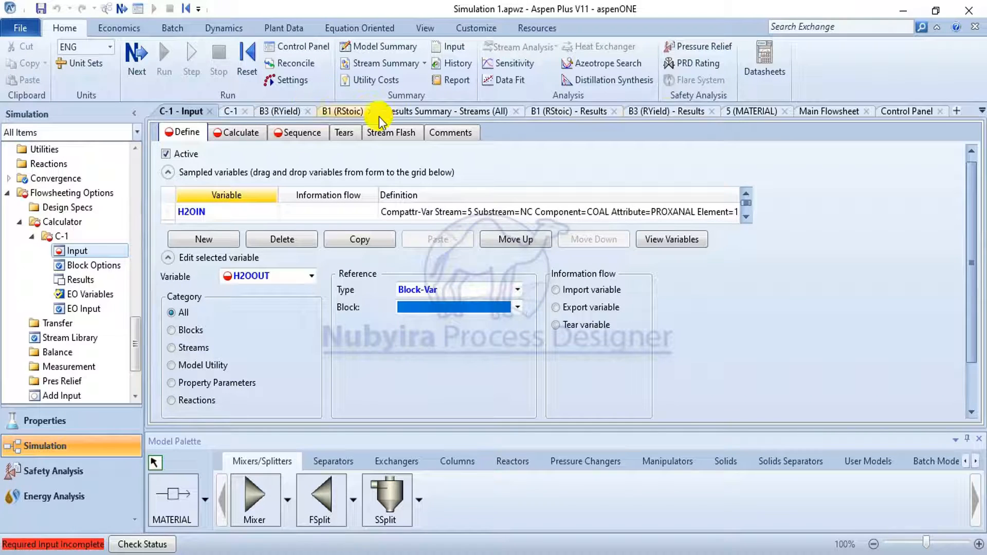
Step: Check the drying block on the main flowsheet and reference H2OOUT to block B1 with variable COMPATT
{"action": "left_click", "coordinate": [843, 112]}
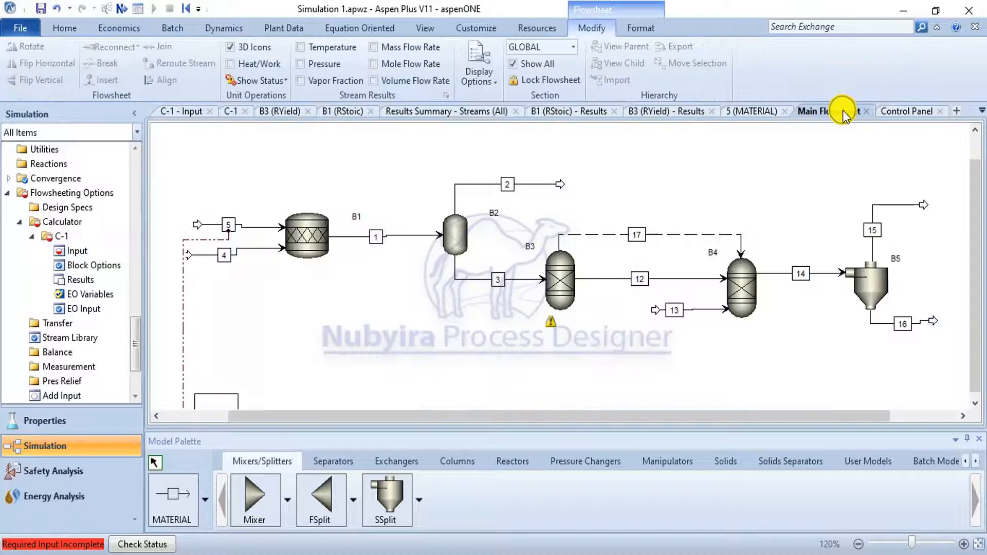
{"action": "left_click", "coordinate": [180, 111]}
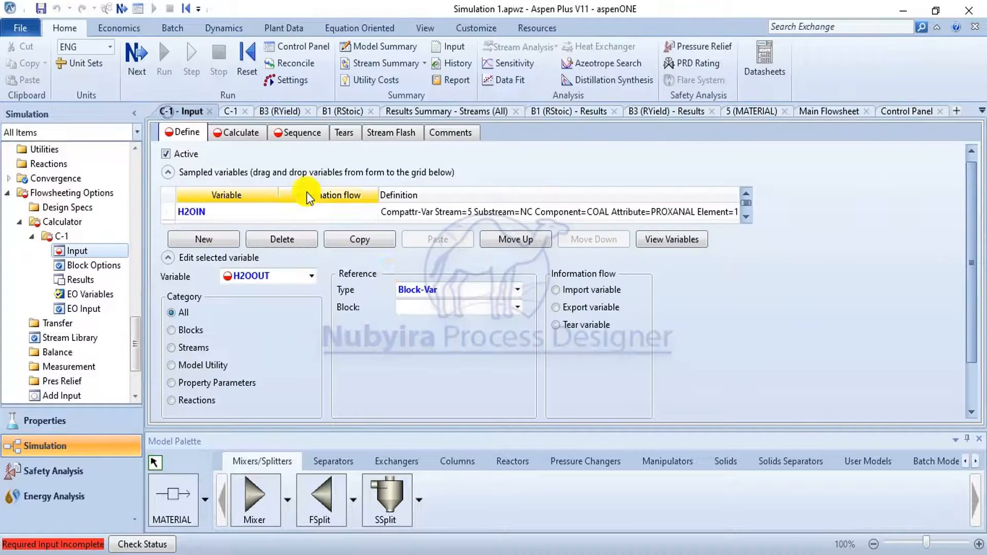
{"action": "left_click", "coordinate": [517, 307]}
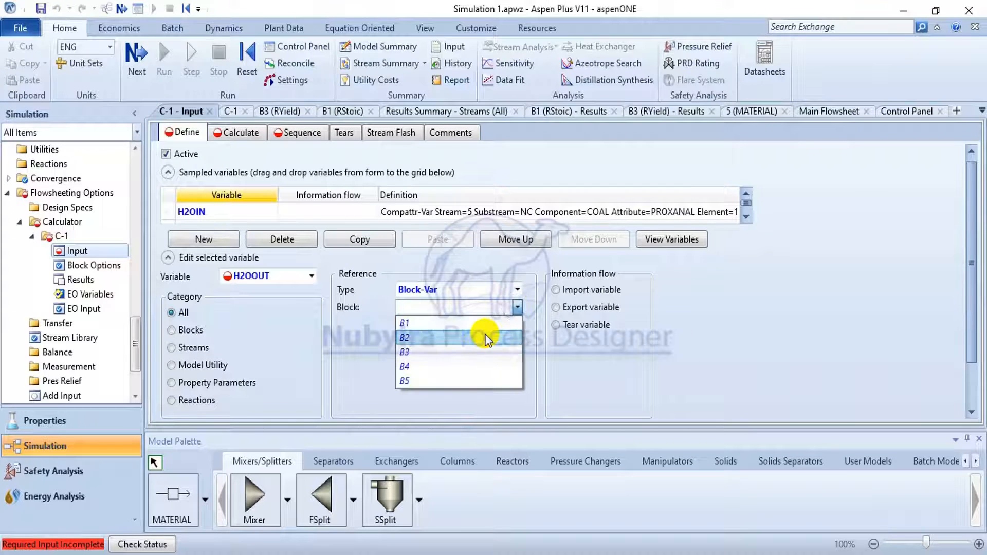
{"action": "left_click", "coordinate": [469, 323]}
{"action": "left_click", "coordinate": [493, 325]}
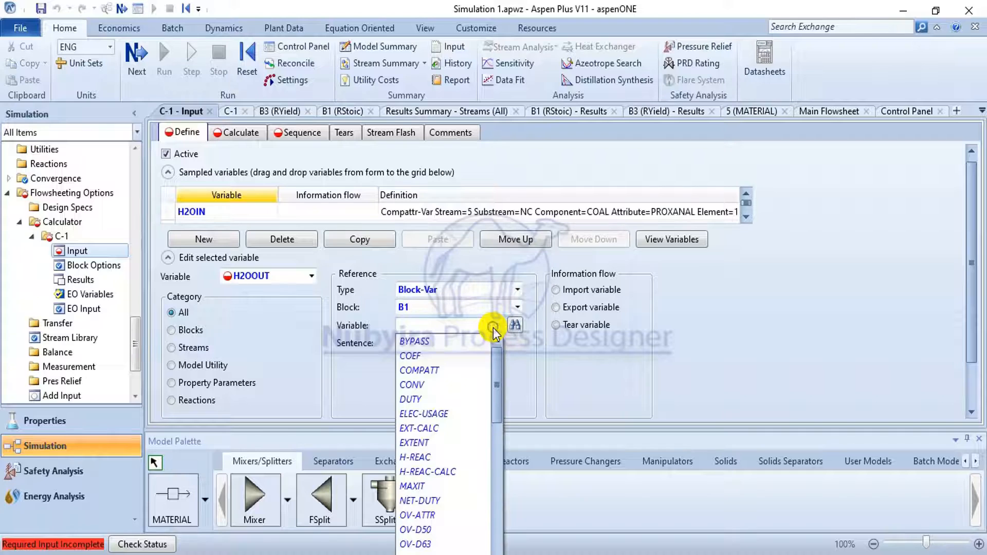
{"action": "left_click", "coordinate": [465, 375]}
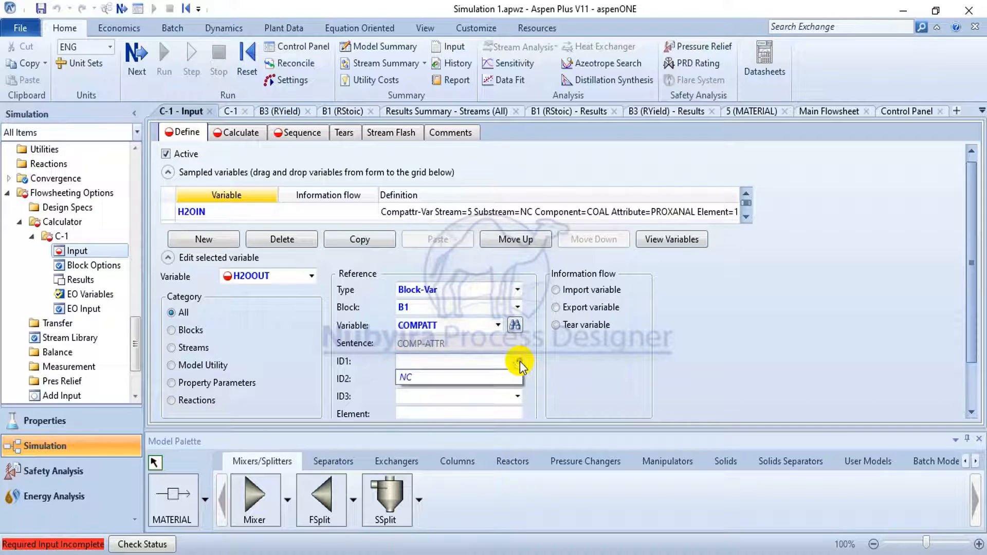
Step: Complete the H2OOUT definition with ID1 NC, ID2 COAL, ID3 PROXANAL and element 1
{"action": "left_click", "coordinate": [520, 379]}
{"action": "left_click", "coordinate": [522, 381]}
{"action": "left_click", "coordinate": [502, 404]}
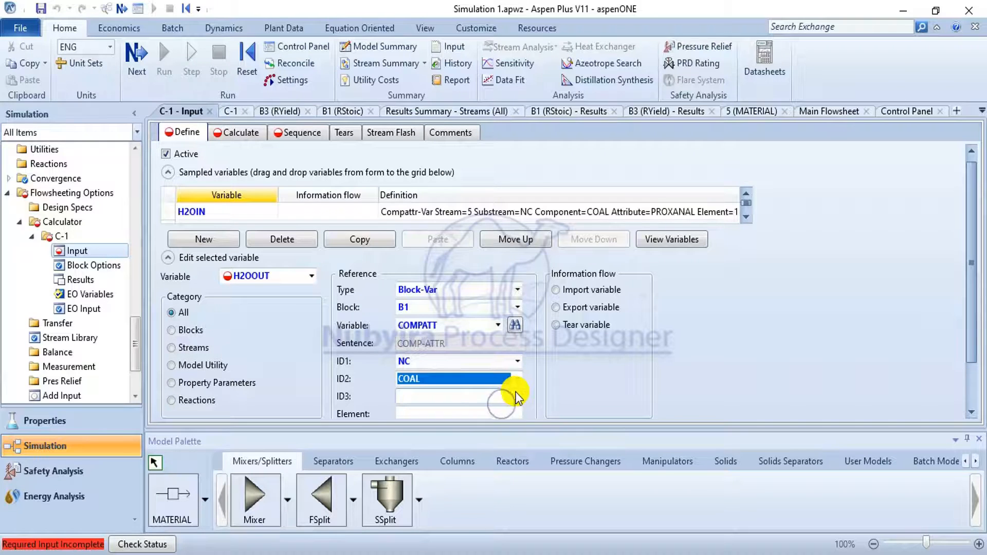
{"action": "left_click", "coordinate": [517, 396]}
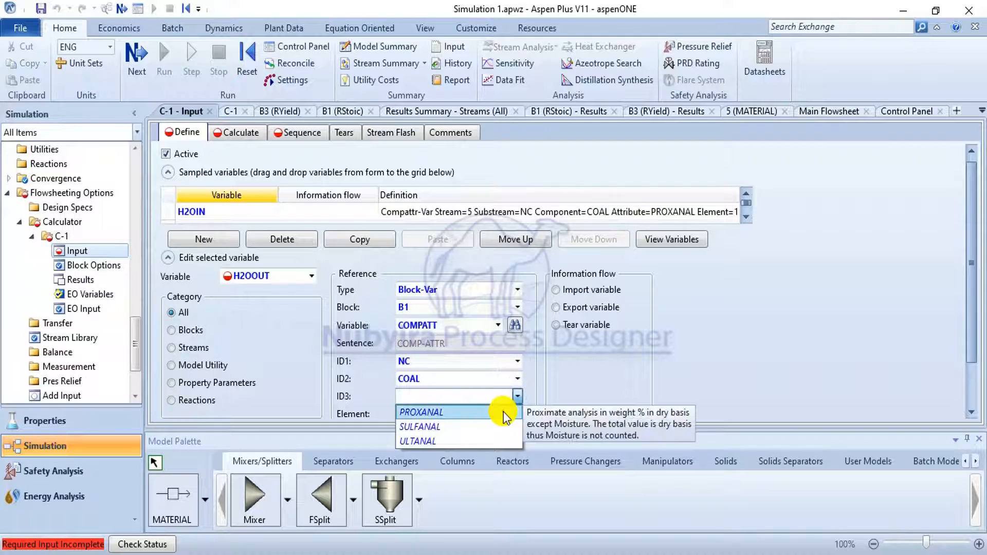
{"action": "left_click", "coordinate": [506, 414]}
{"action": "left_click", "coordinate": [497, 413]}
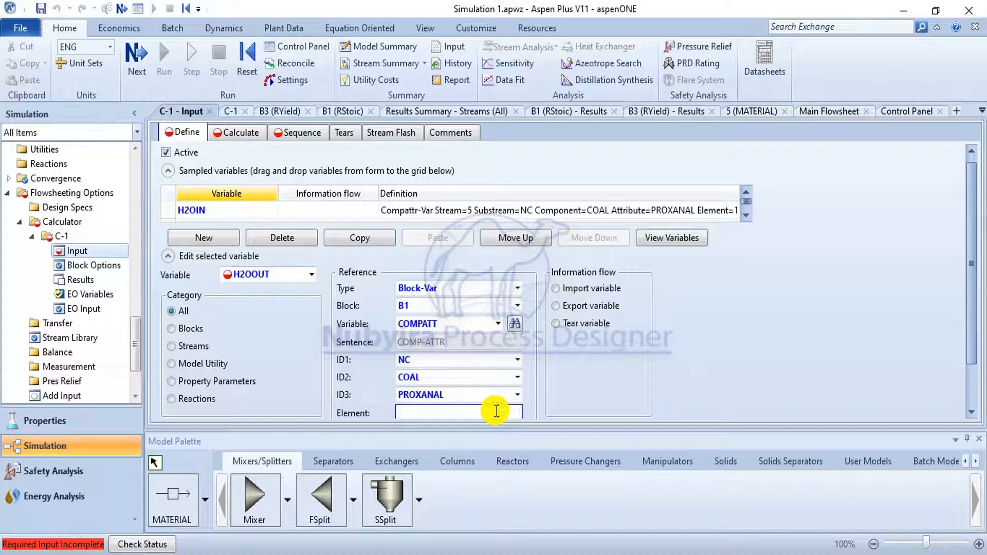
{"action": "type", "text": "1"}
{"action": "left_click", "coordinate": [563, 383]}
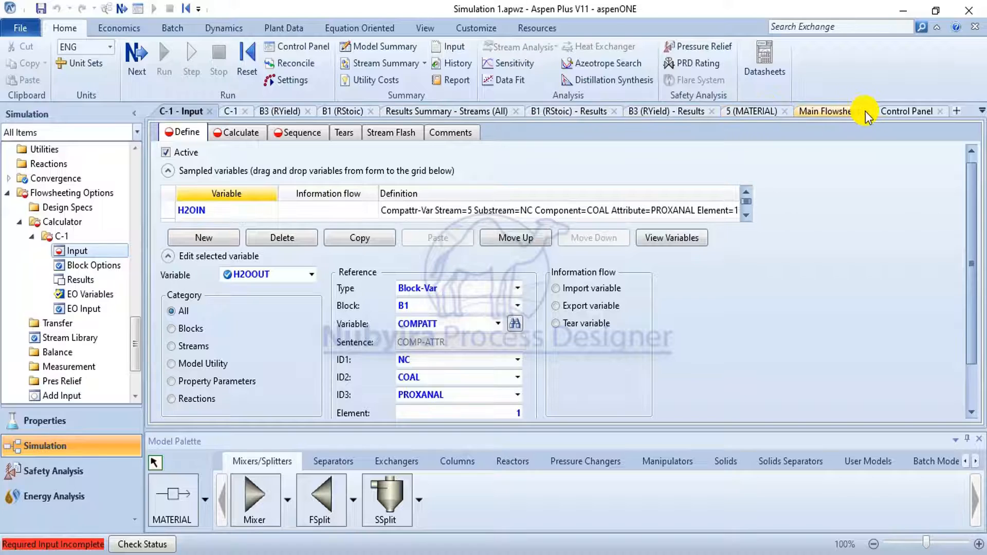
Step: Inspect the reaction and the PROXANAL component attributes of block B1, and return to the C-1 input form
{"action": "left_click", "coordinate": [846, 114]}
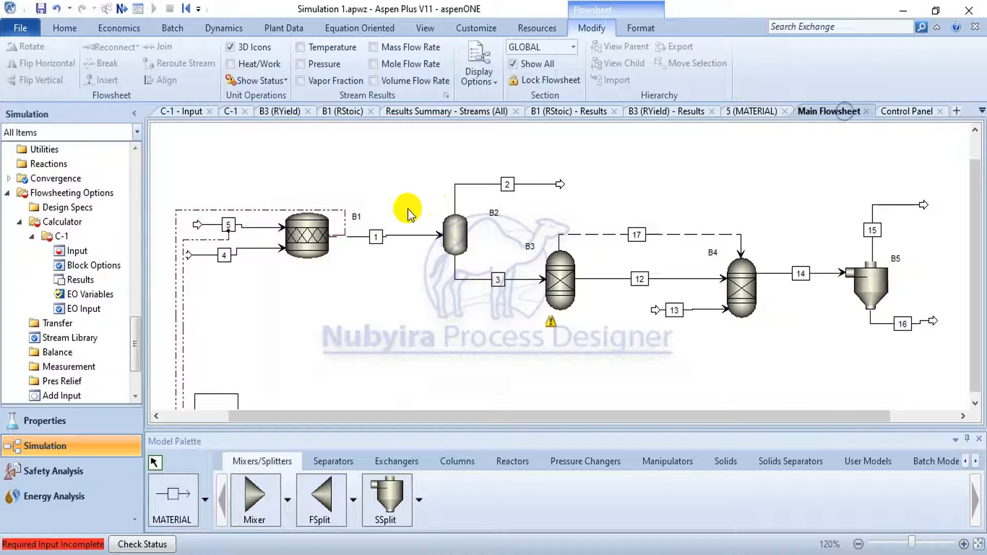
{"action": "double_click", "coordinate": [316, 242]}
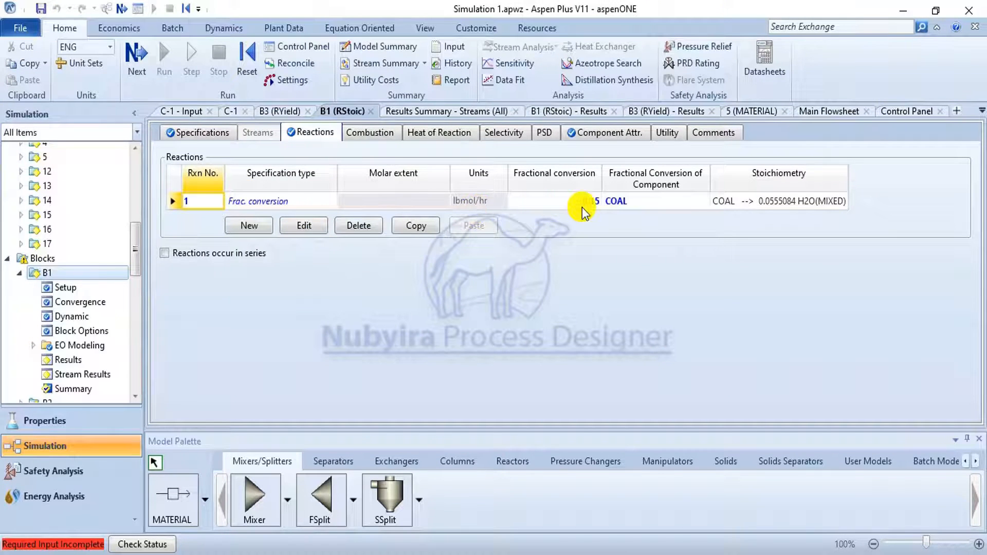
{"action": "left_click", "coordinate": [587, 132]}
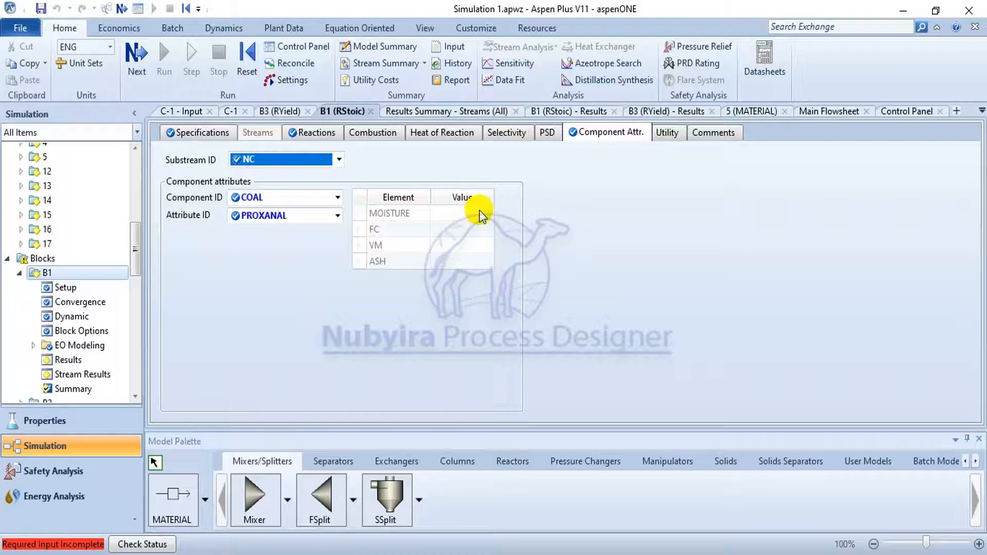
{"action": "left_click", "coordinate": [185, 111]}
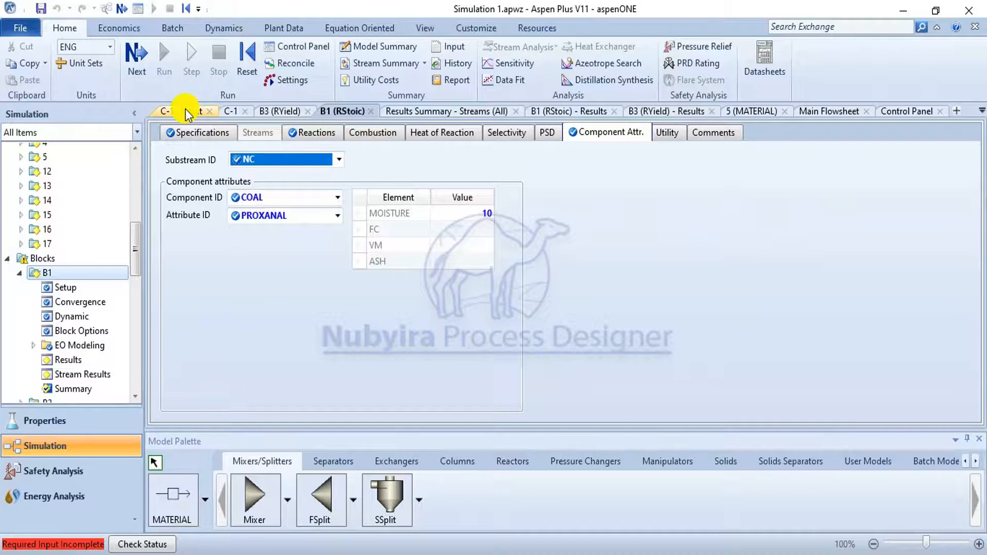
Step: Switch the edited variable to CONV and reference it as a Block-Var of block B1
{"action": "scroll", "coordinate": [414, 321], "scroll_direction": "down", "scroll_amount": 3}
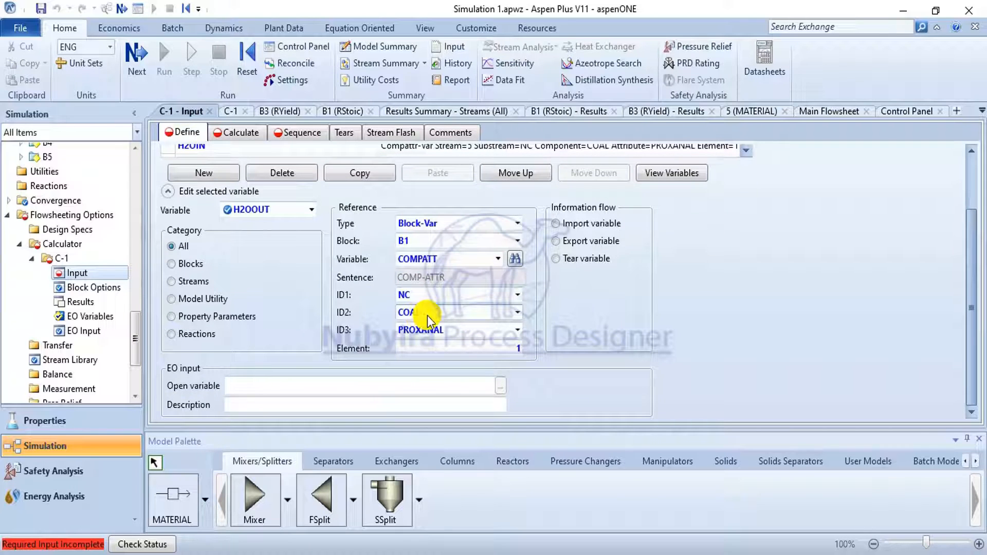
{"action": "left_click", "coordinate": [306, 216]}
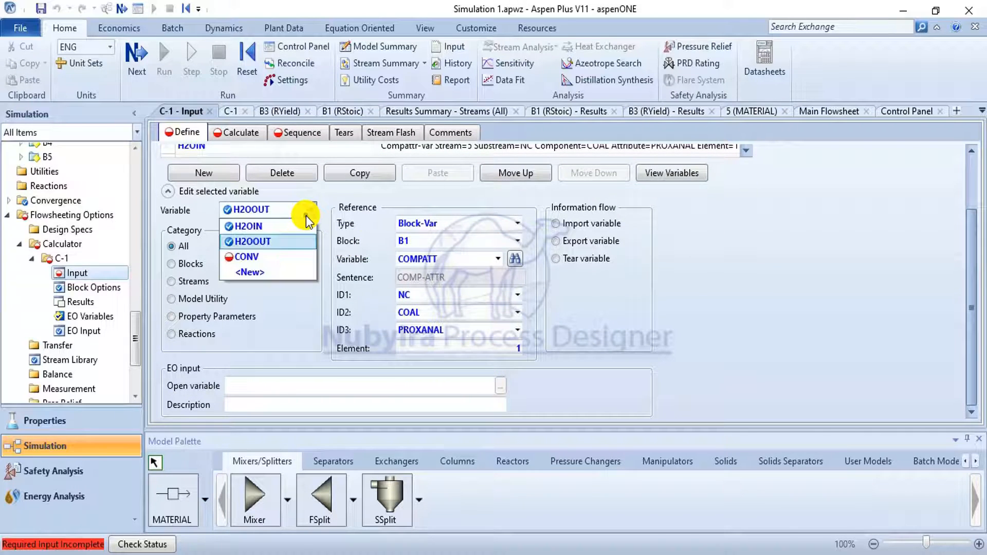
{"action": "left_click", "coordinate": [293, 257]}
{"action": "left_click", "coordinate": [516, 226]}
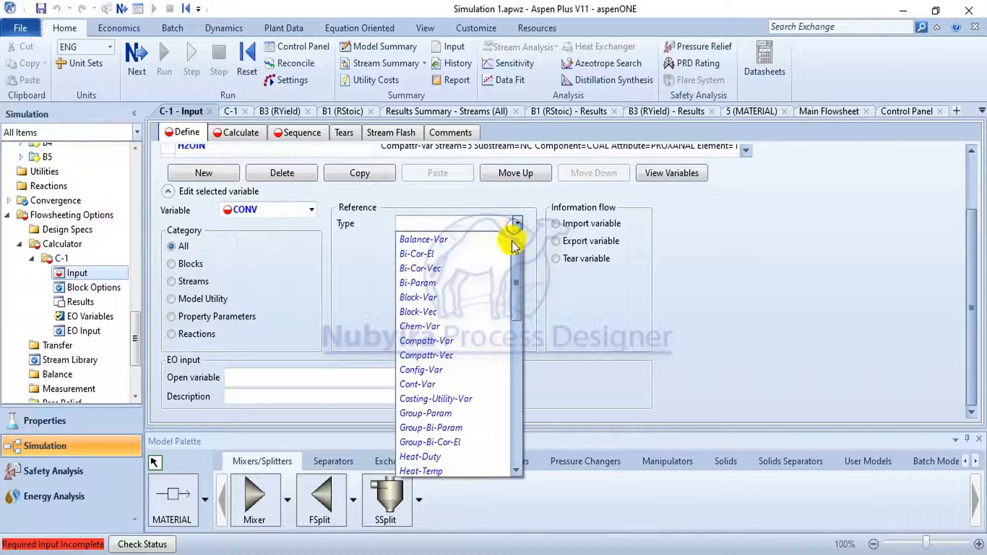
{"action": "left_click", "coordinate": [457, 297]}
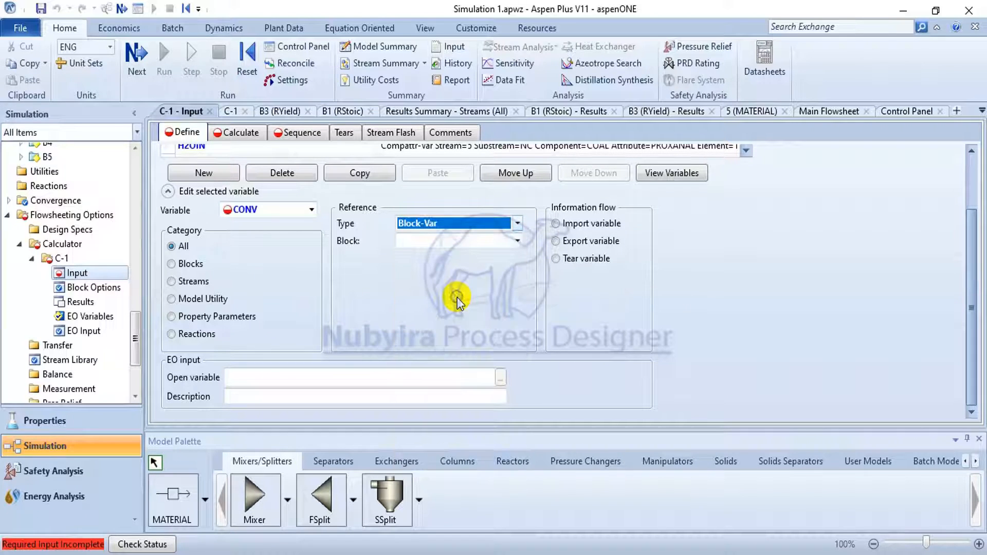
{"action": "left_click", "coordinate": [519, 245]}
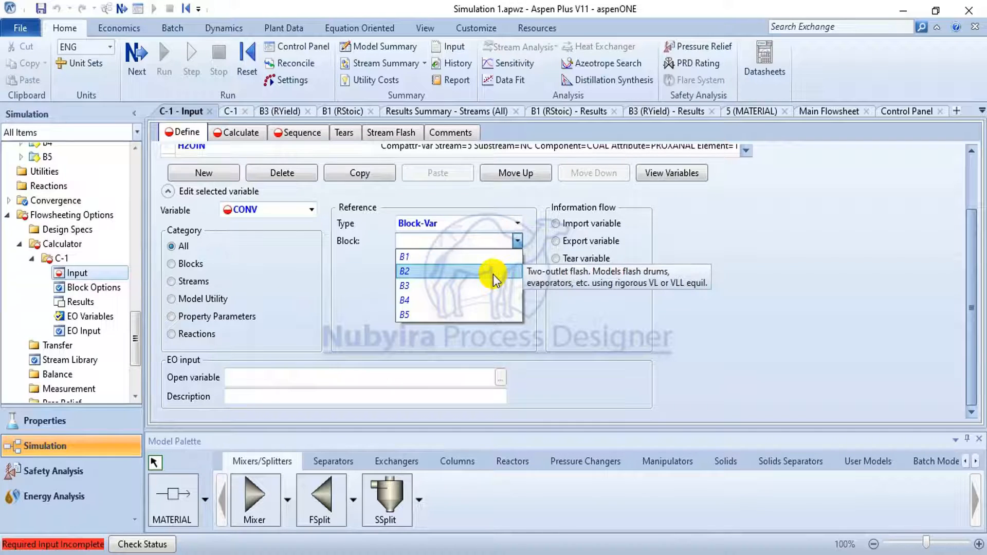
{"action": "left_click", "coordinate": [474, 257]}
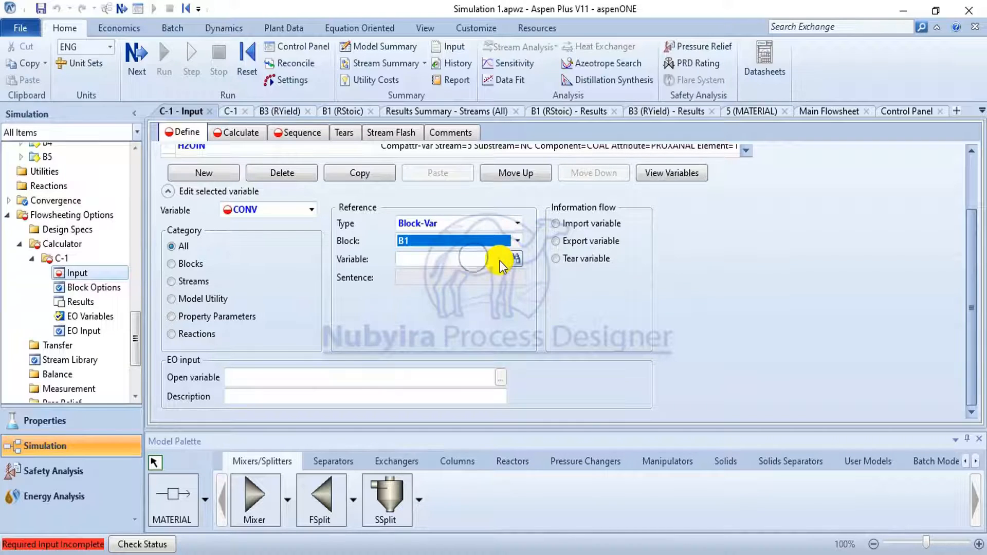
Step: Complete the CONV definition with block variable CONV and ID1 set to 1
{"action": "left_click", "coordinate": [499, 260]}
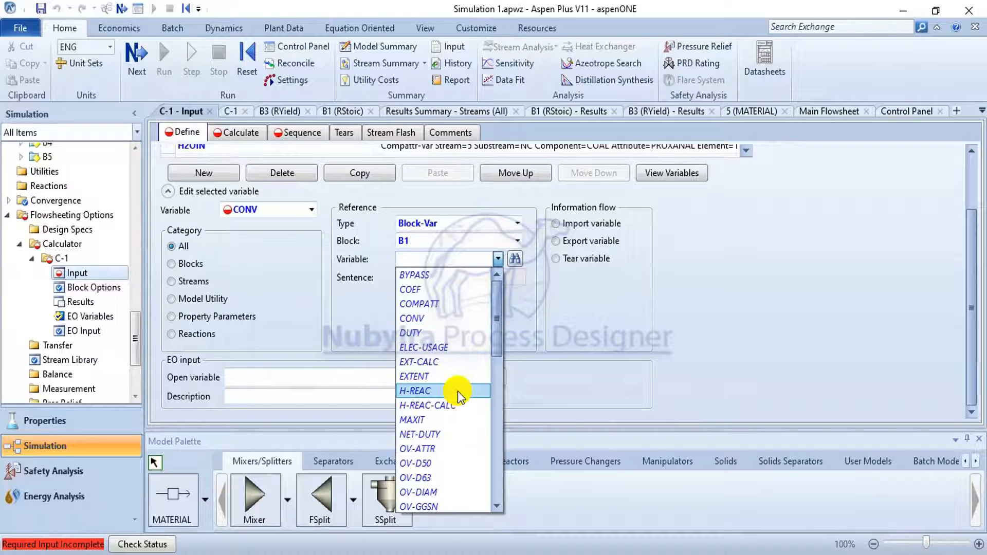
{"action": "left_click", "coordinate": [452, 318]}
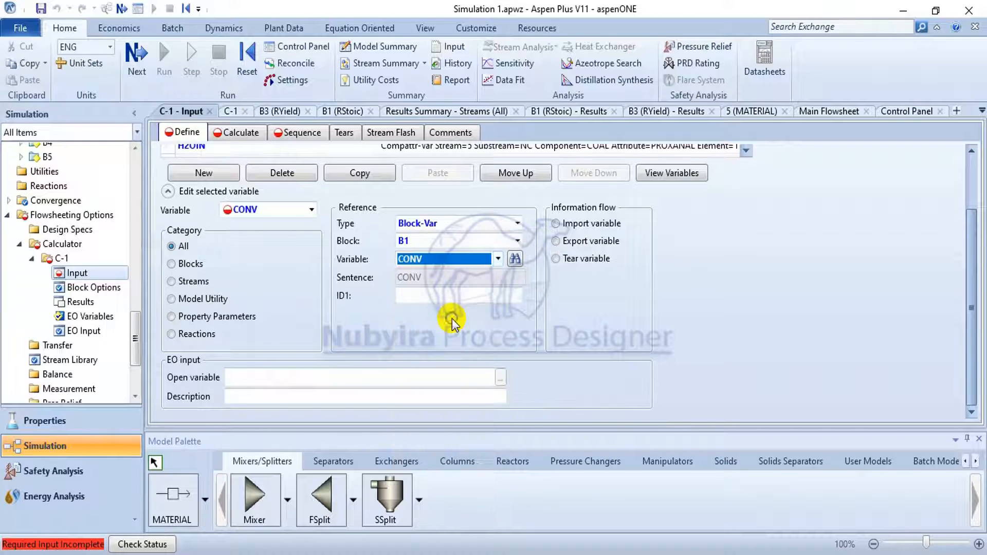
{"action": "left_click", "coordinate": [521, 296]}
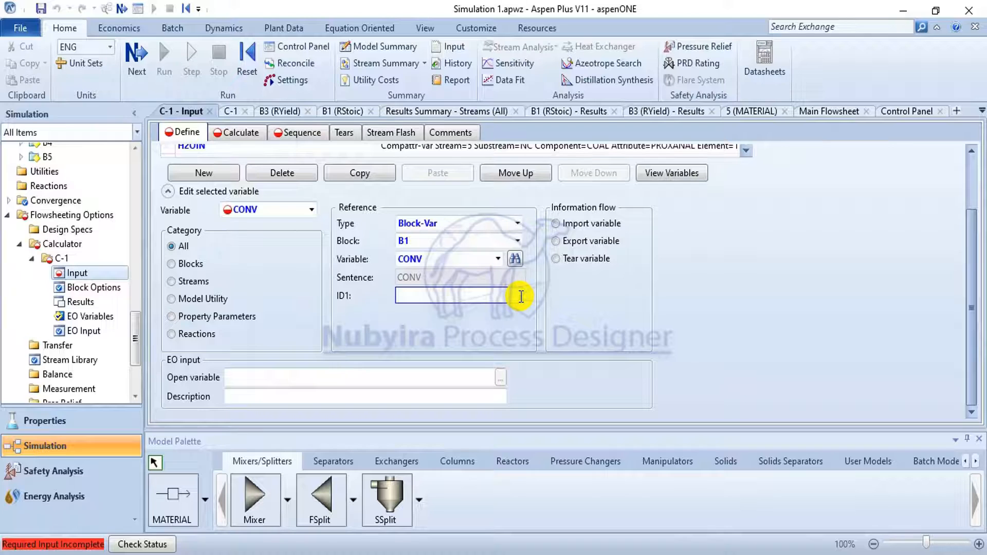
{"action": "type", "text": "1"}
{"action": "left_click", "coordinate": [500, 323]}
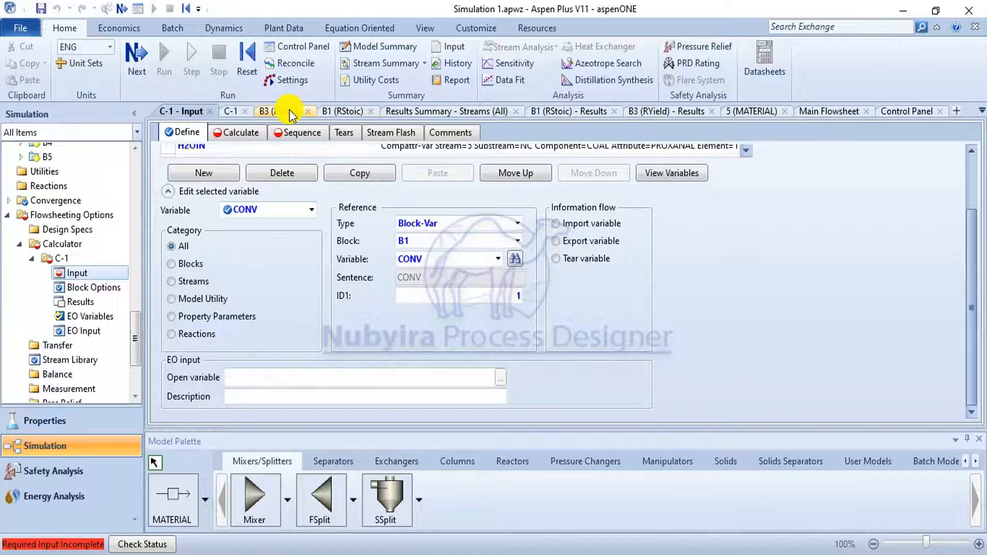
Step: Check the reaction number in block B1's reactions and return to the C-1 variable definitions
{"action": "left_click", "coordinate": [350, 115]}
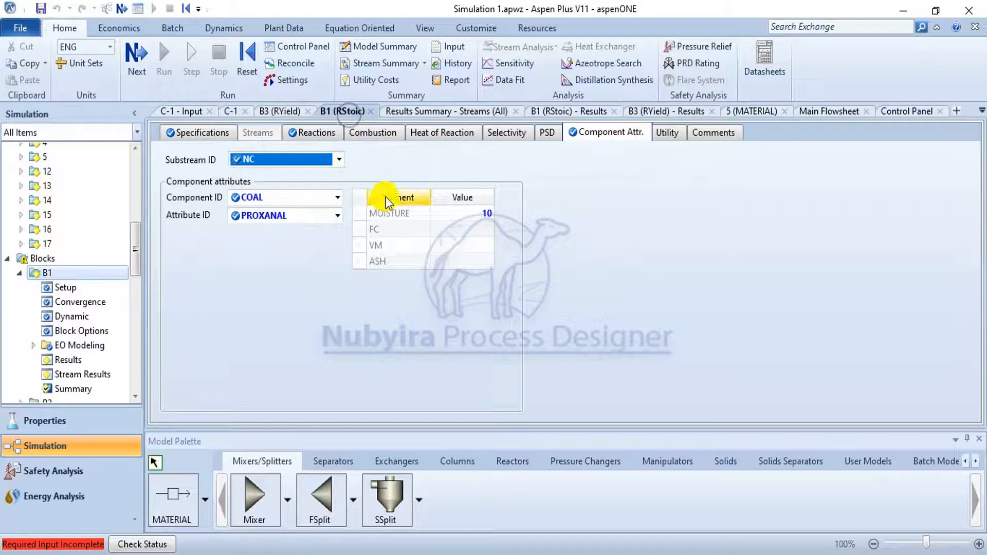
{"action": "left_click", "coordinate": [303, 132]}
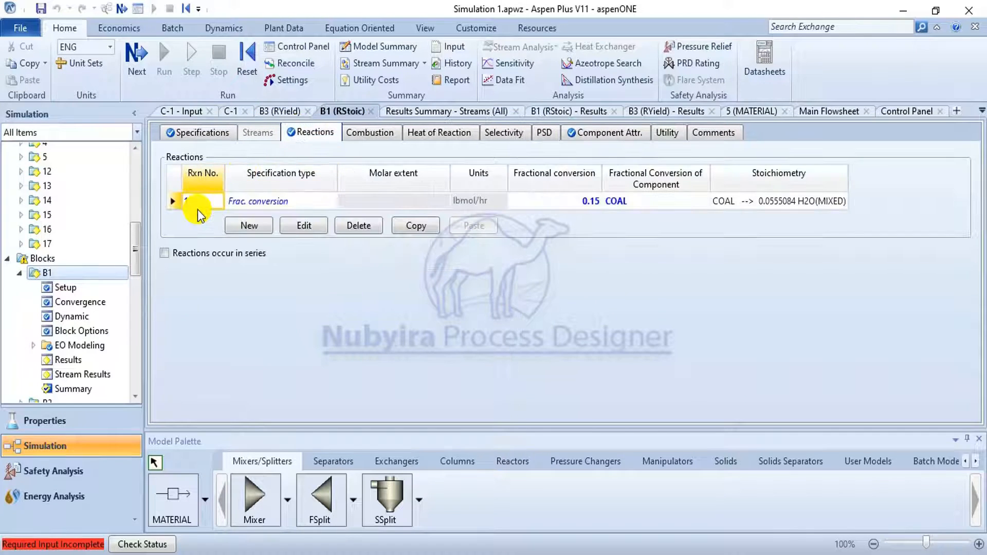
{"action": "left_click", "coordinate": [174, 111]}
{"action": "scroll", "coordinate": [569, 371], "scroll_direction": "down", "scroll_amount": 2}
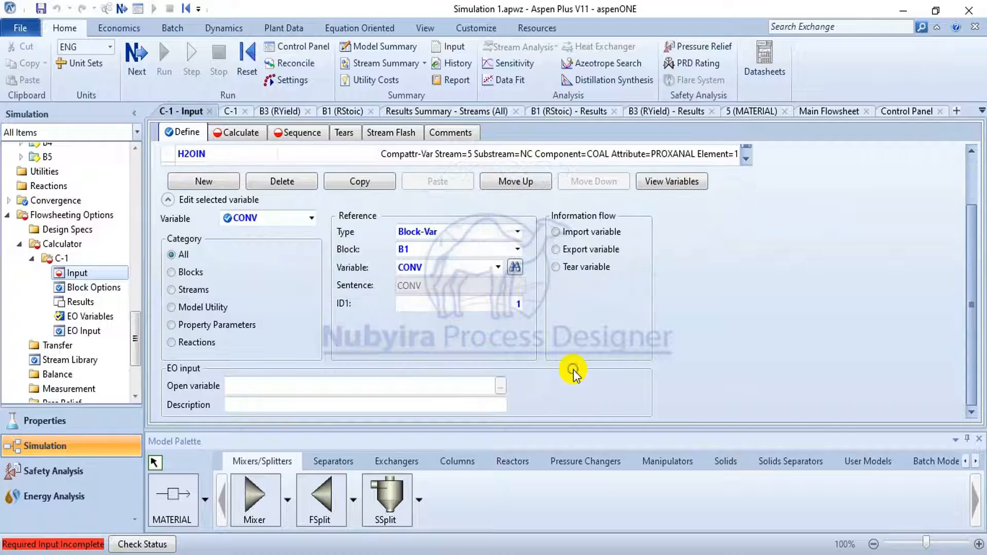
Step: Set the information flow of H2OIN and H2OOUT to Import variable and of CONV to Export variable
{"action": "left_click", "coordinate": [285, 133]}
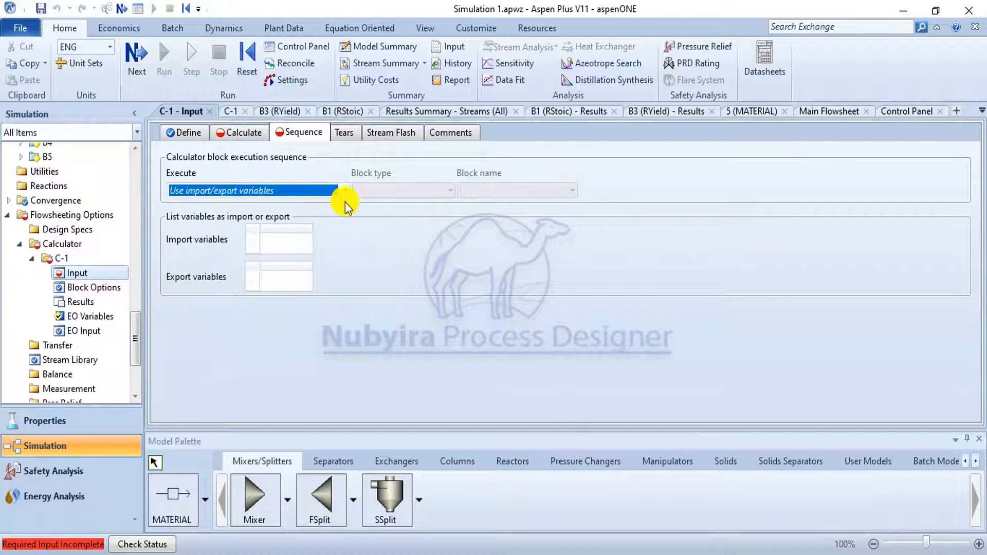
{"action": "left_click", "coordinate": [189, 133]}
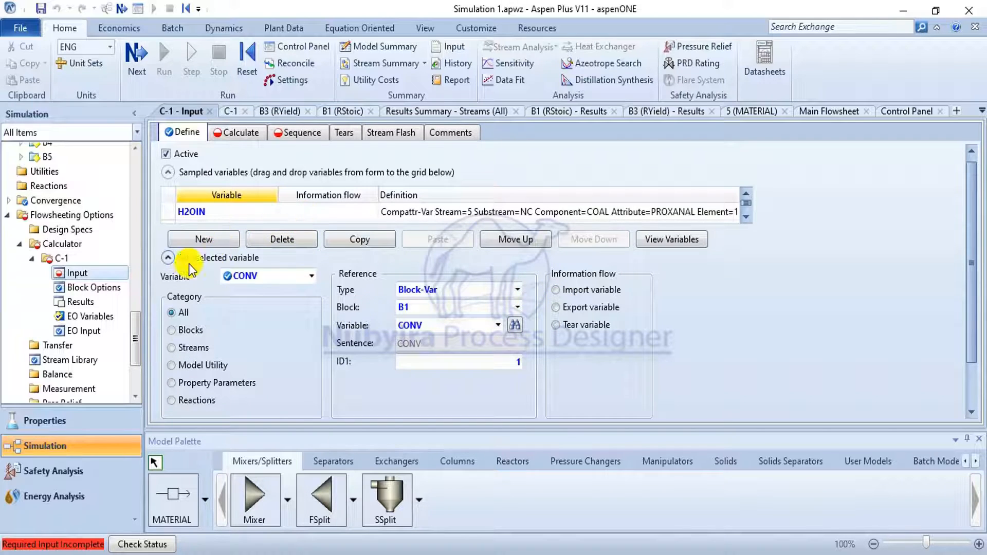
{"action": "left_click", "coordinate": [167, 257]}
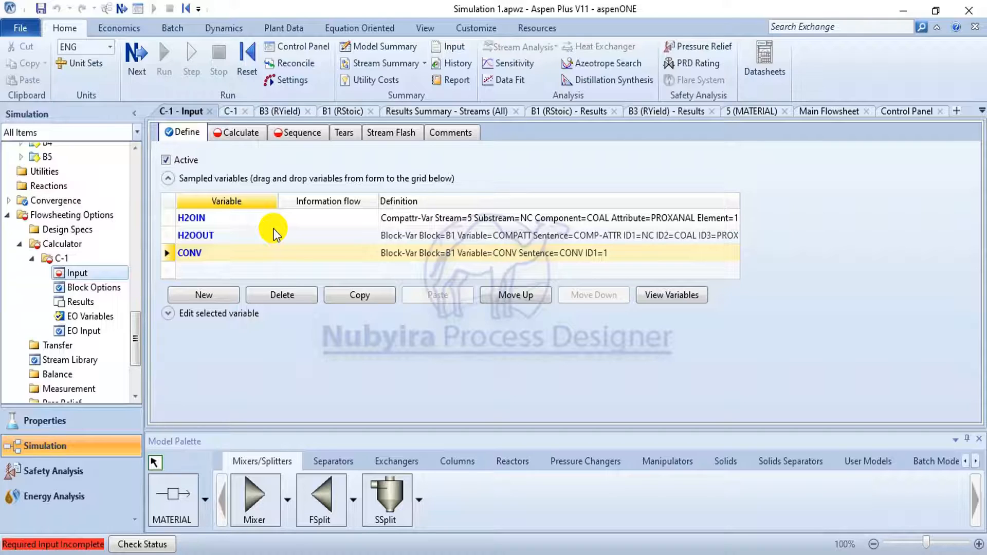
{"action": "left_click", "coordinate": [366, 218]}
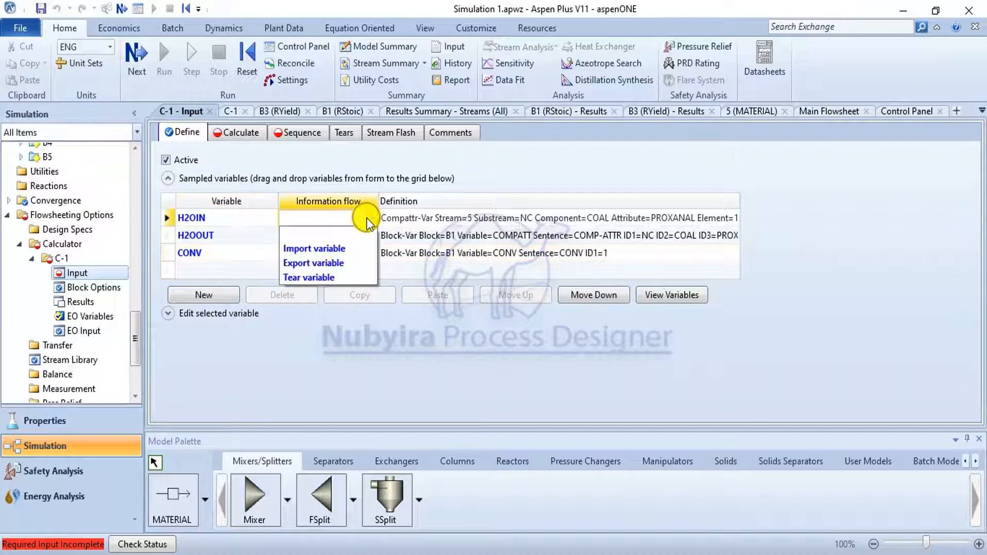
{"action": "left_click", "coordinate": [352, 249]}
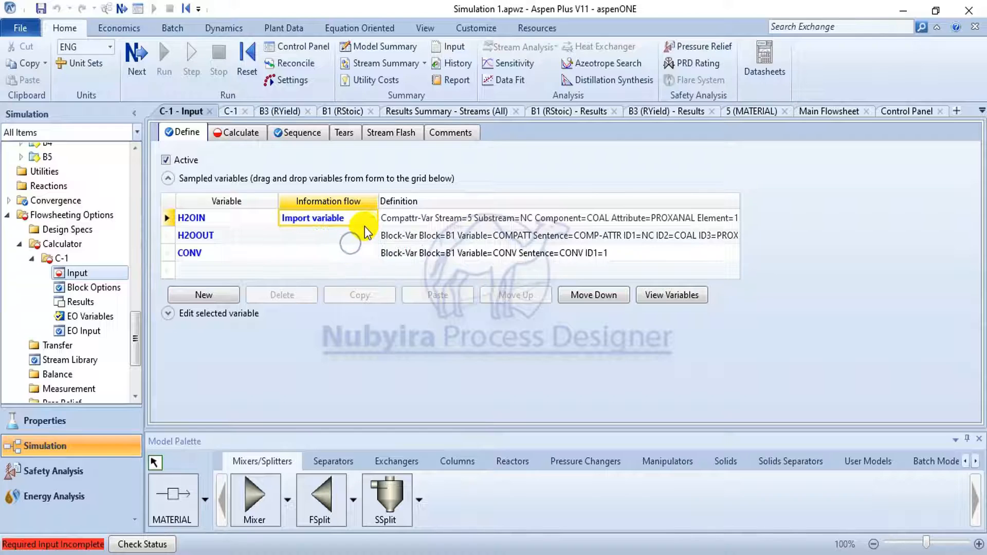
{"action": "left_click", "coordinate": [372, 234]}
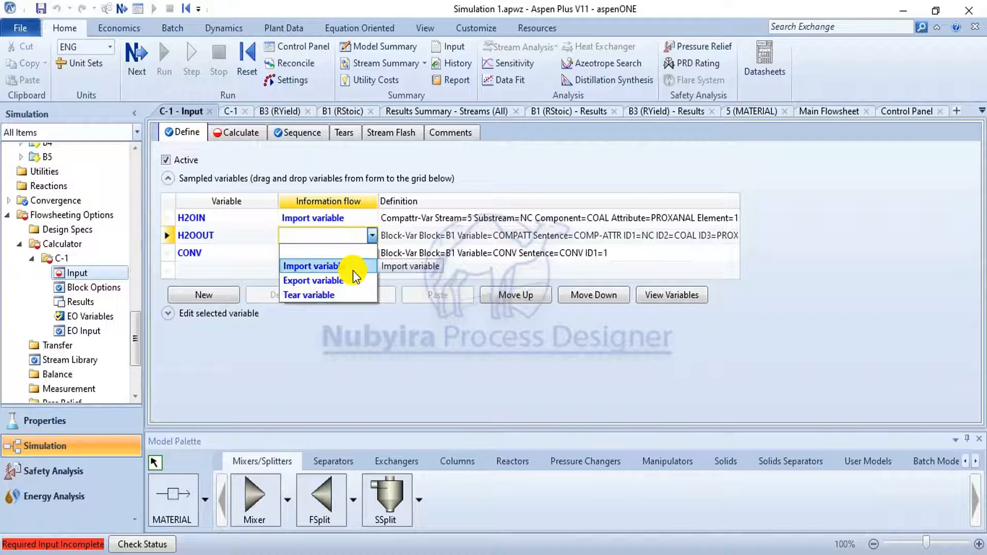
{"action": "left_click", "coordinate": [353, 267]}
{"action": "left_click", "coordinate": [368, 255]}
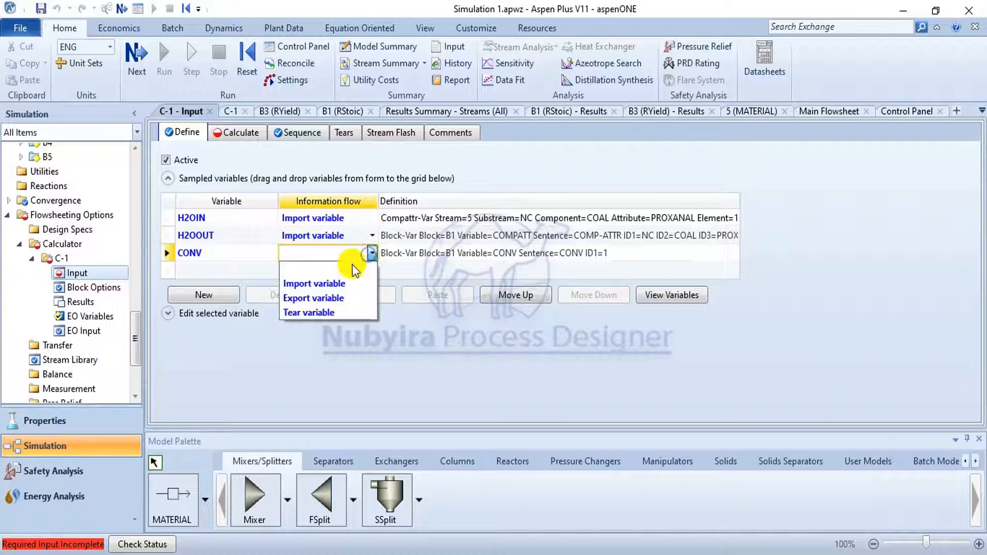
{"action": "left_click", "coordinate": [342, 304]}
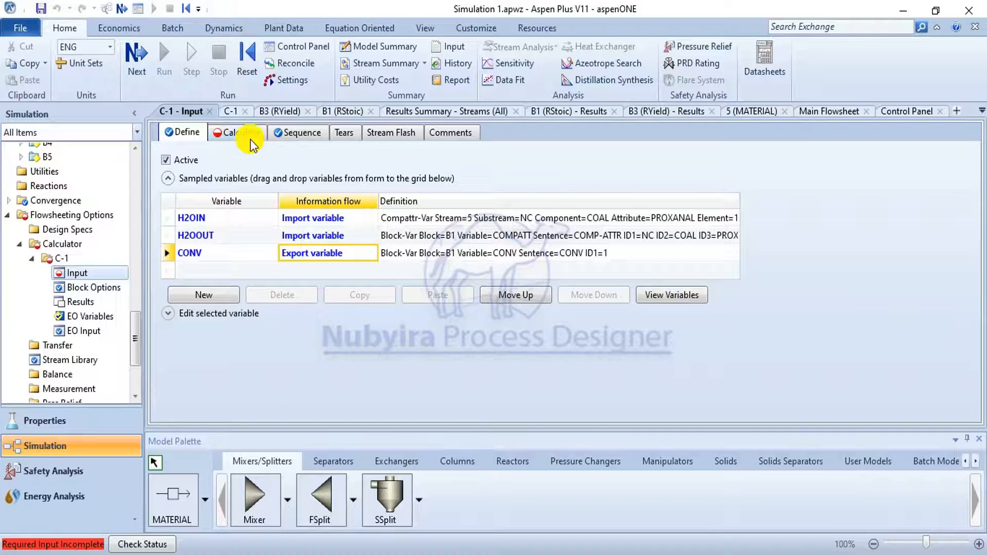
Step: Review the C-1 execution sequence settings and compare them with the block sequence in the Control Panel
{"action": "left_click", "coordinate": [303, 137]}
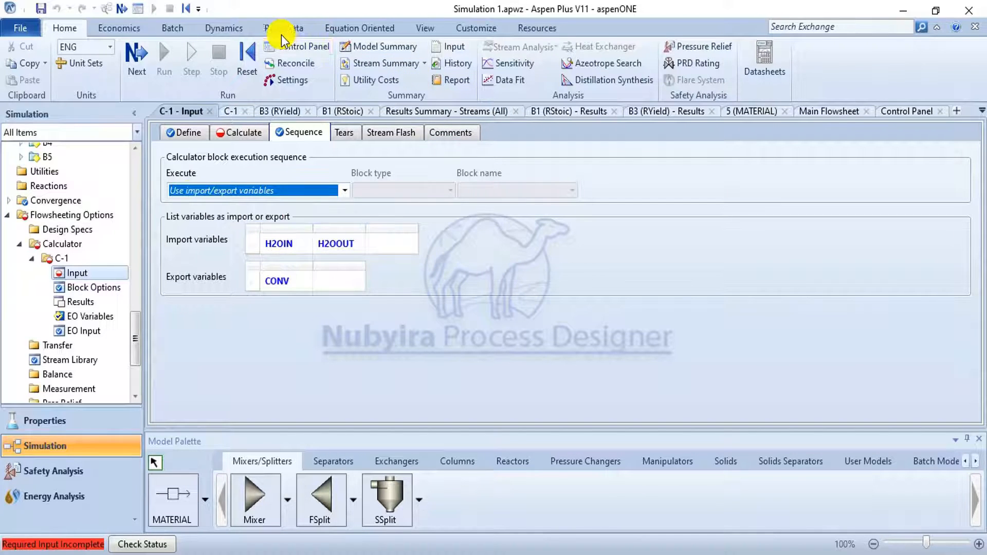
{"action": "left_click", "coordinate": [294, 50]}
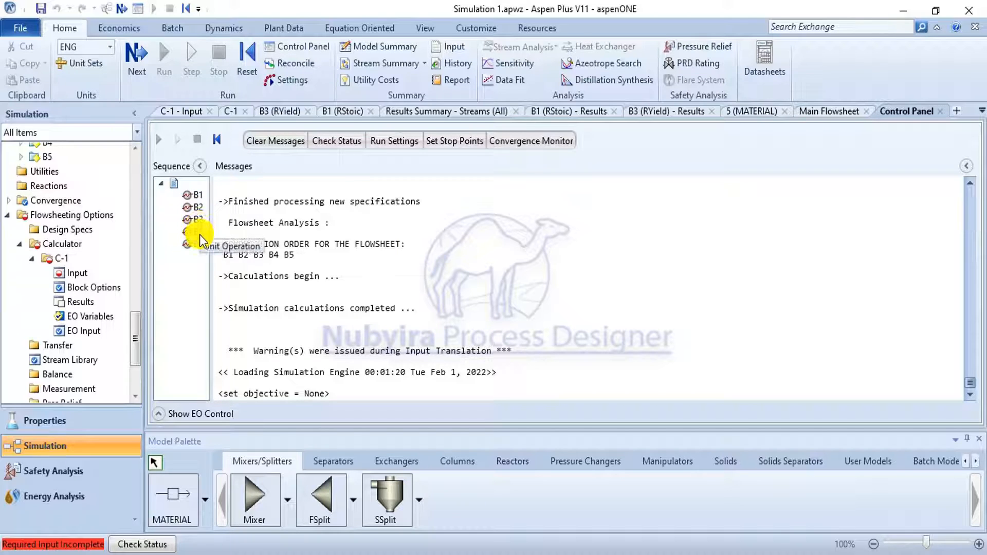
{"action": "left_click", "coordinate": [197, 115]}
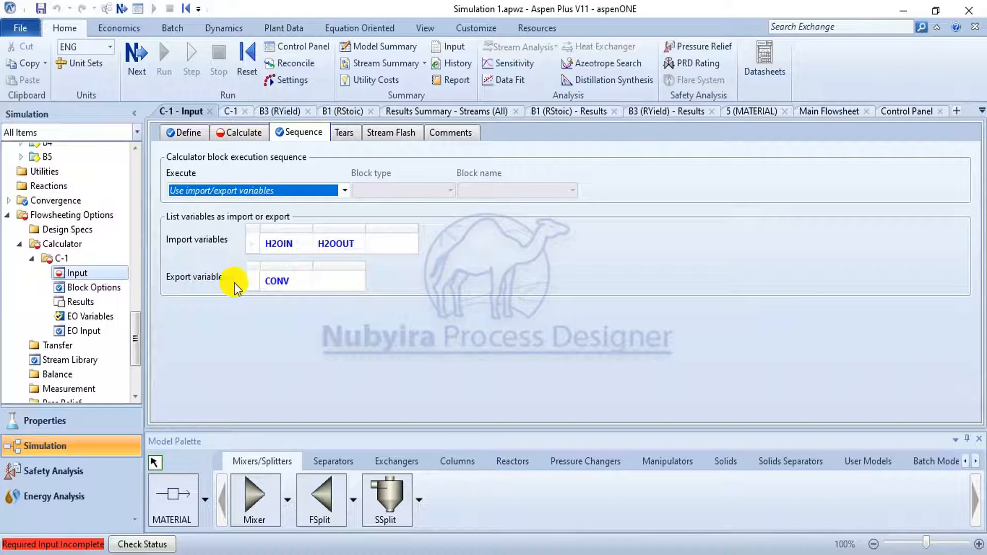
{"action": "left_click", "coordinate": [290, 285]}
Step: Paste the Fortran statement CONV = (H2OIN-H2OOUT)/(100-H2OOUT) into the C-1 calculation
{"action": "left_click", "coordinate": [245, 136]}
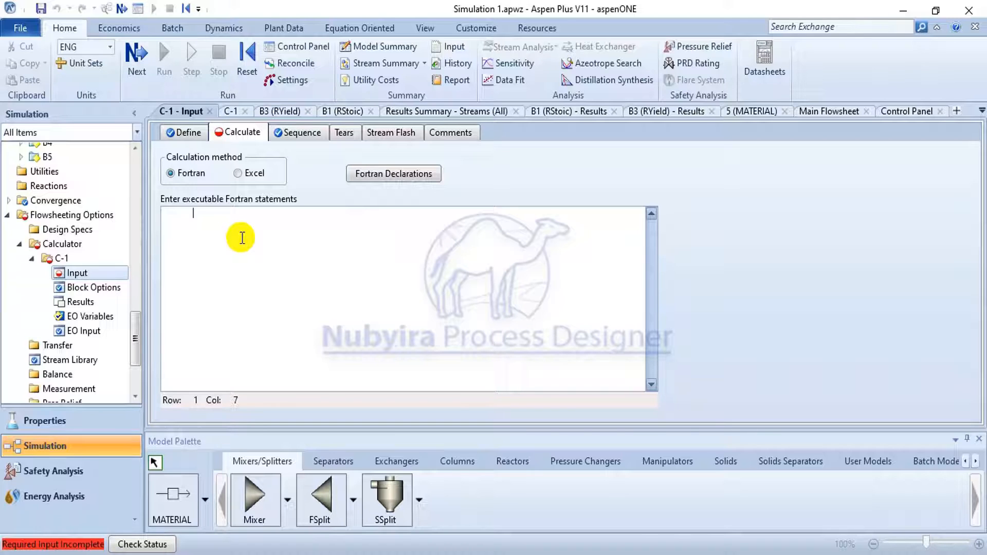
{"action": "right_click", "coordinate": [226, 214]}
{"action": "left_click", "coordinate": [260, 283]}
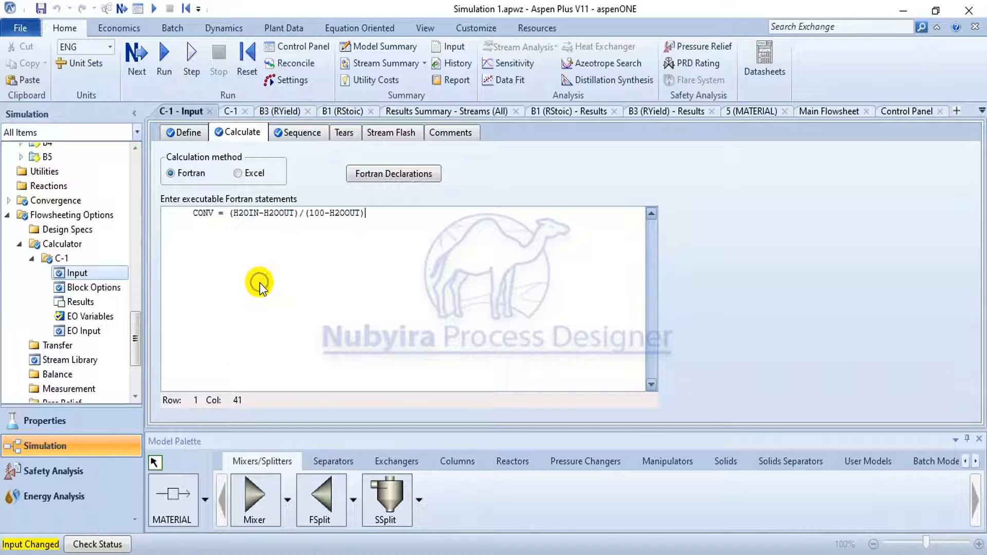
{"action": "left_click", "coordinate": [301, 213]}
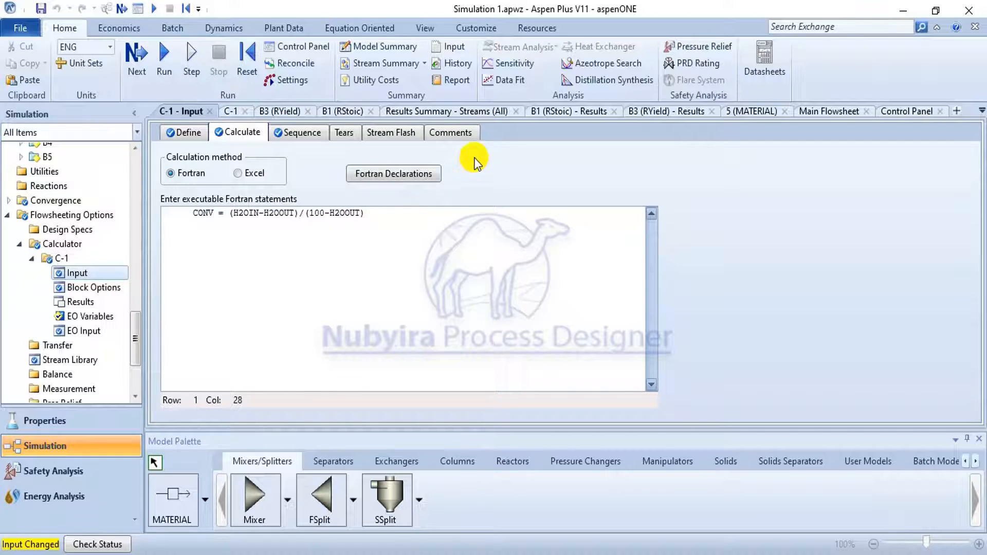
Step: Move the C-1 calculator block directly below block B1 on the main flowsheet
{"action": "left_click", "coordinate": [822, 114]}
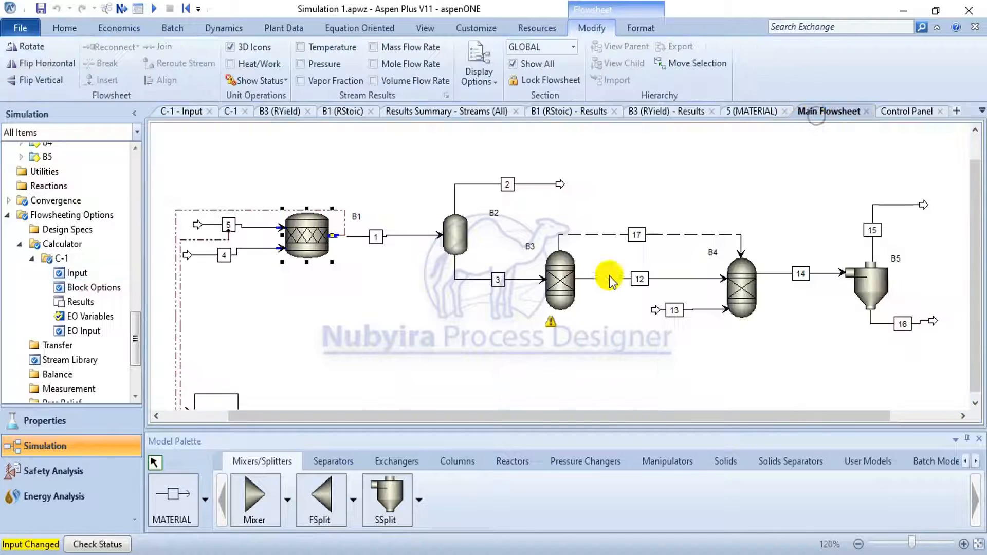
{"action": "left_click_drag", "start_coordinate": [245, 406], "coordinate": [331, 310]}
{"action": "left_click", "coordinate": [363, 304]}
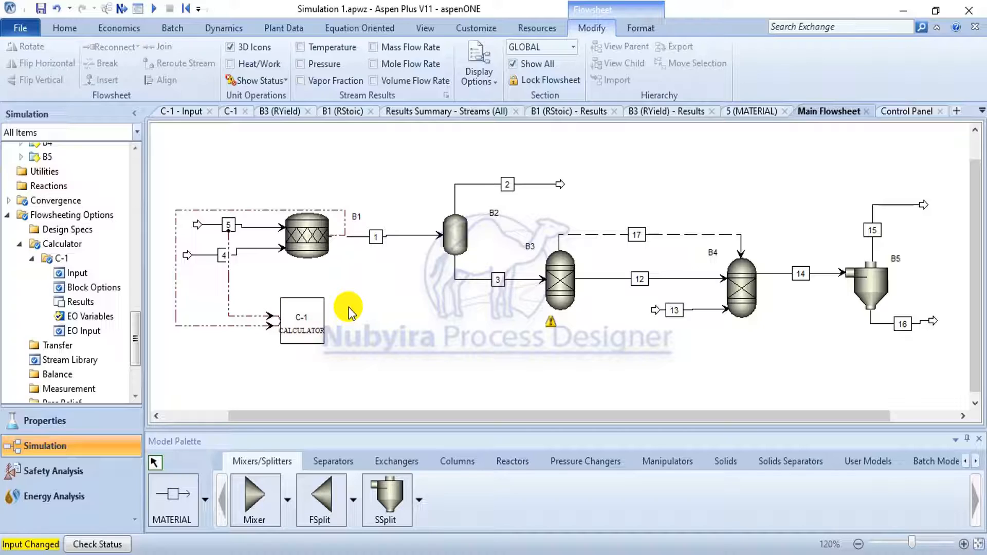
{"action": "left_click", "coordinate": [312, 324]}
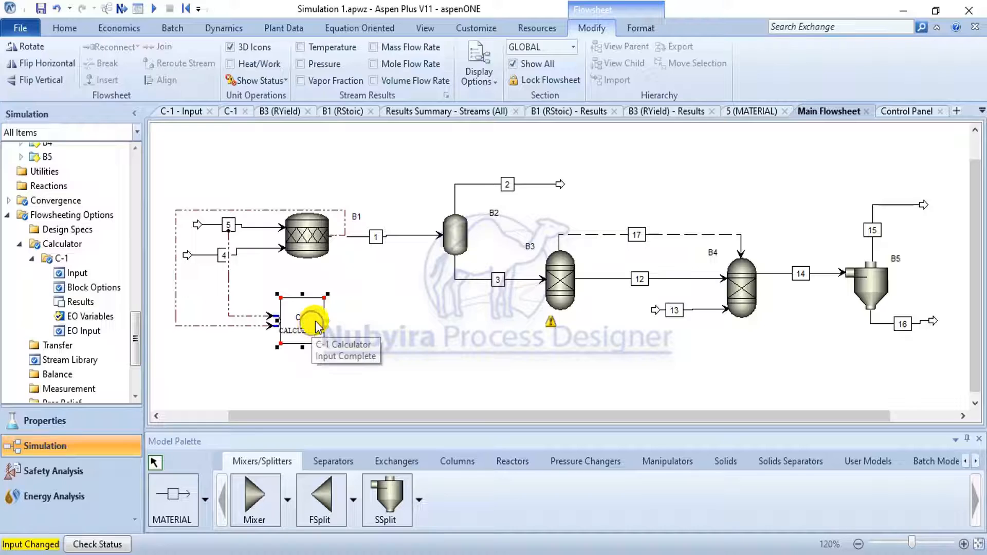
{"action": "left_click", "coordinate": [373, 310]}
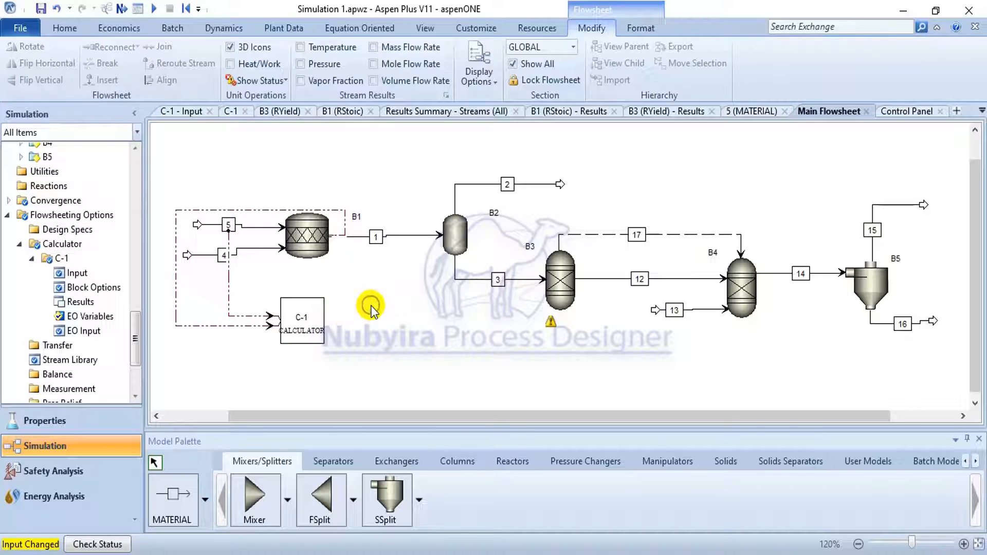
Step: Reroute the calculator's connection line and rotate the C-1 block so its lines enter from above, and reopen the C-1 input form
{"action": "left_click", "coordinate": [175, 230]}
{"action": "left_click_drag", "start_coordinate": [344, 279], "coordinate": [358, 278]}
{"action": "left_click", "coordinate": [343, 346]}
{"action": "left_click", "coordinate": [311, 318]}
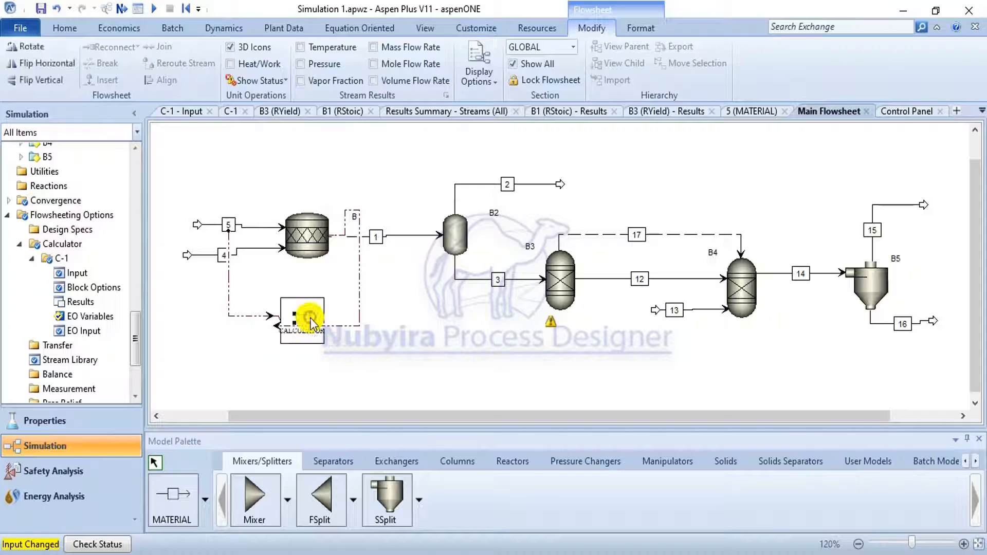
{"action": "left_click", "coordinate": [61, 62]}
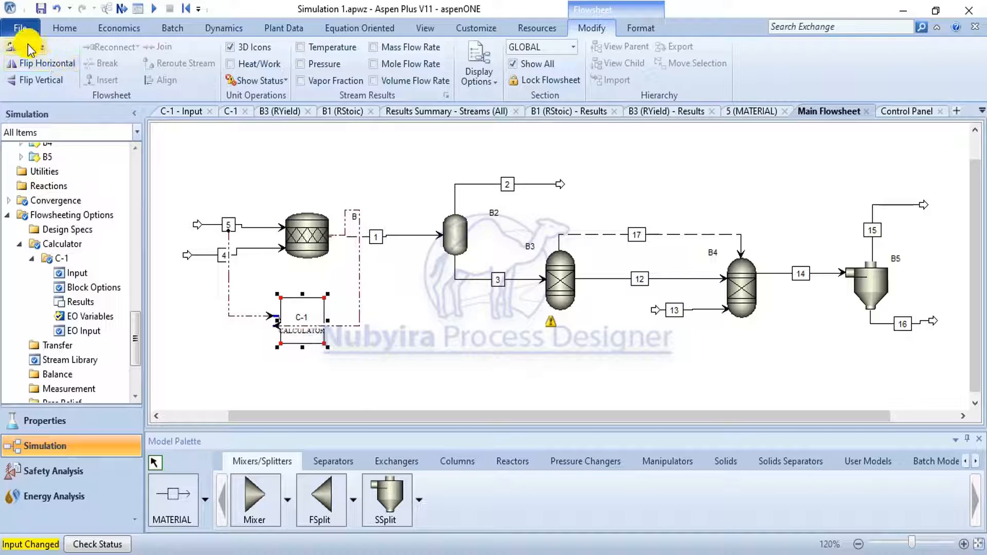
{"action": "left_click", "coordinate": [373, 319]}
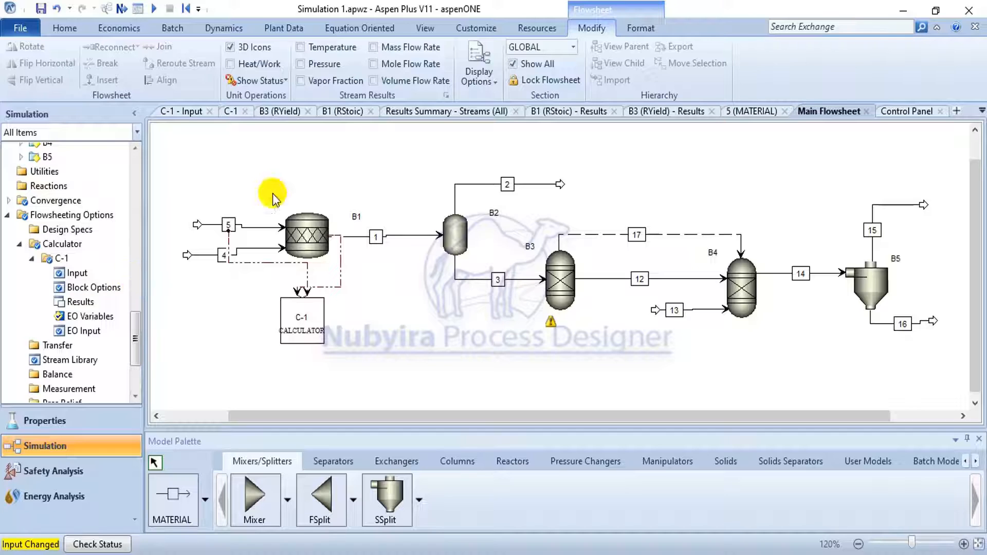
{"action": "left_click", "coordinate": [84, 275]}
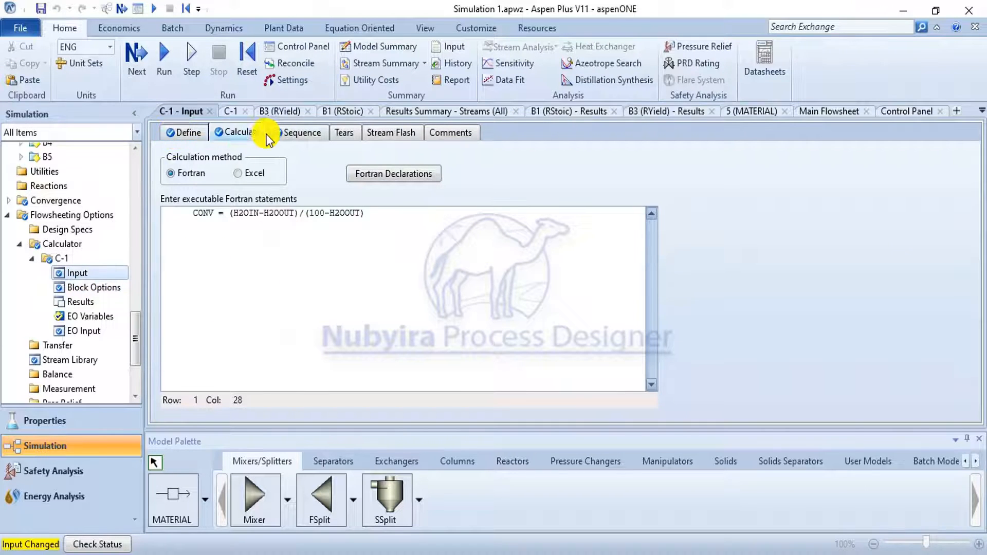
Step: Check the C-1 execution sequence and the main flowsheet, and create a new calculator block with the ID C-2
{"action": "left_click", "coordinate": [287, 135]}
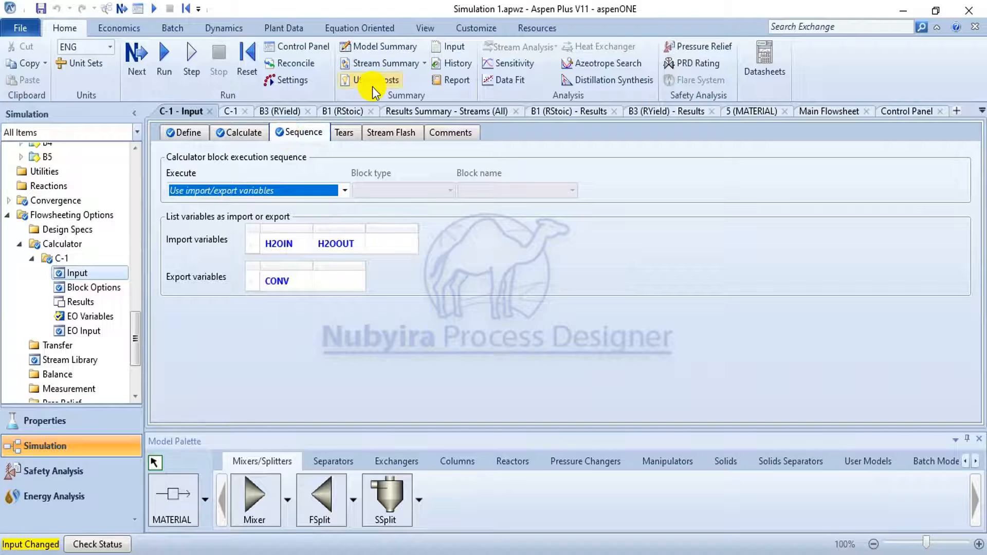
{"action": "left_click", "coordinate": [818, 112]}
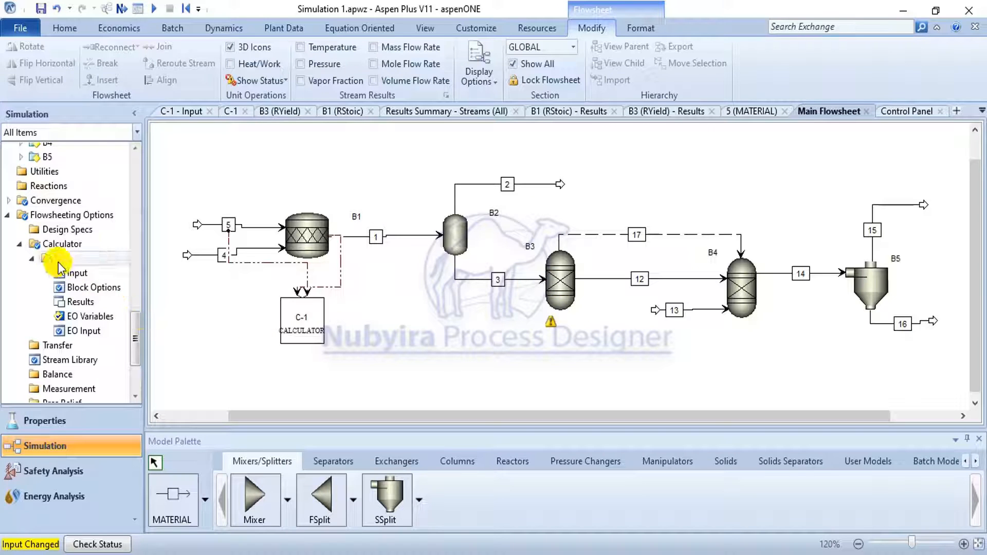
{"action": "left_click", "coordinate": [34, 259]}
{"action": "left_click", "coordinate": [61, 244]}
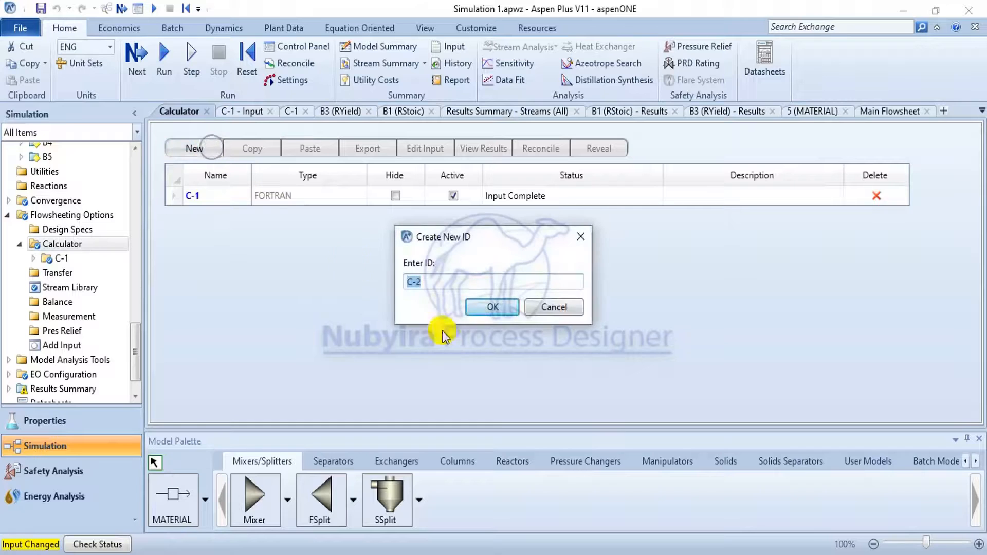
{"action": "left_click", "coordinate": [466, 306]}
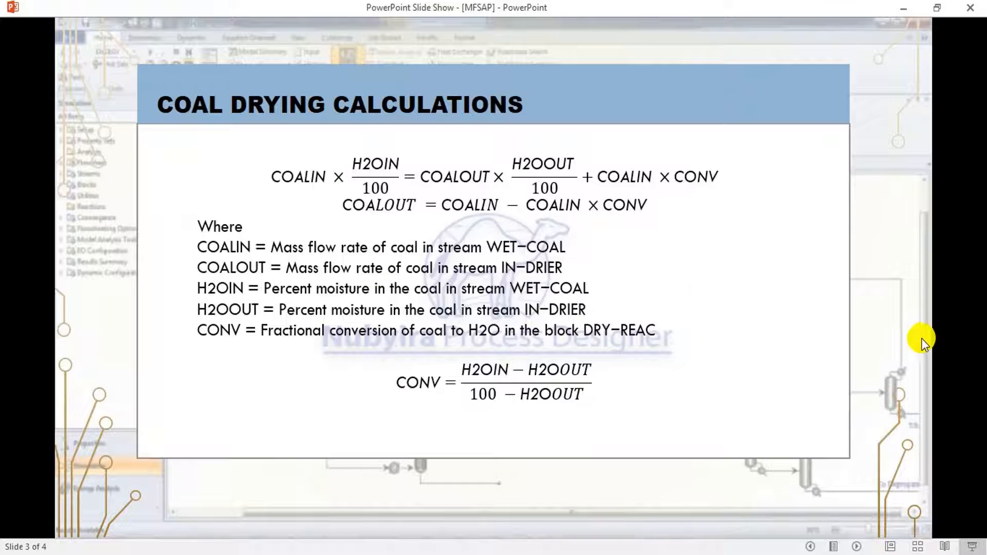
Step: Switch to the PowerPoint slide show and reveal the equations on the Coal Decomposition Calculations slide
{"action": "left_click", "coordinate": [893, 331]}
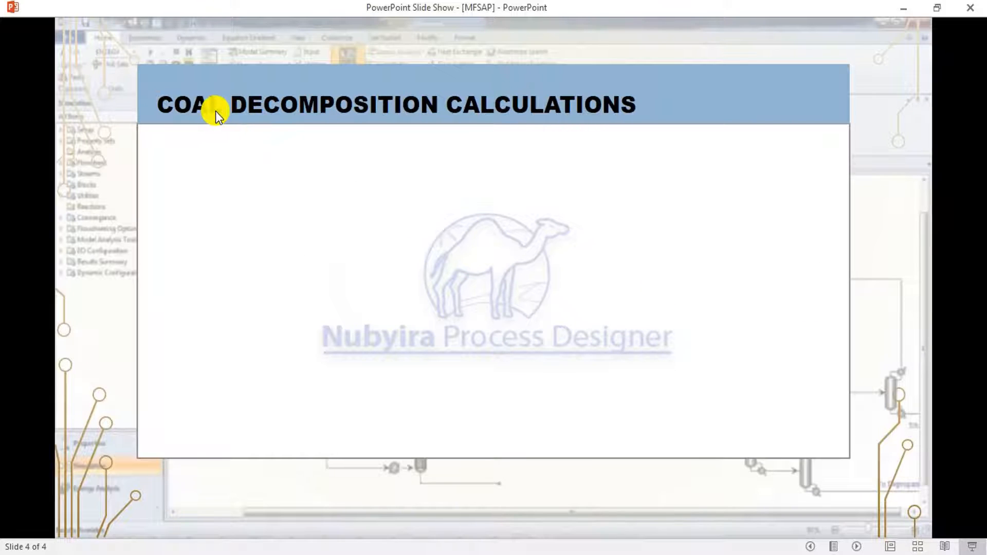
{"action": "left_click", "coordinate": [893, 325]}
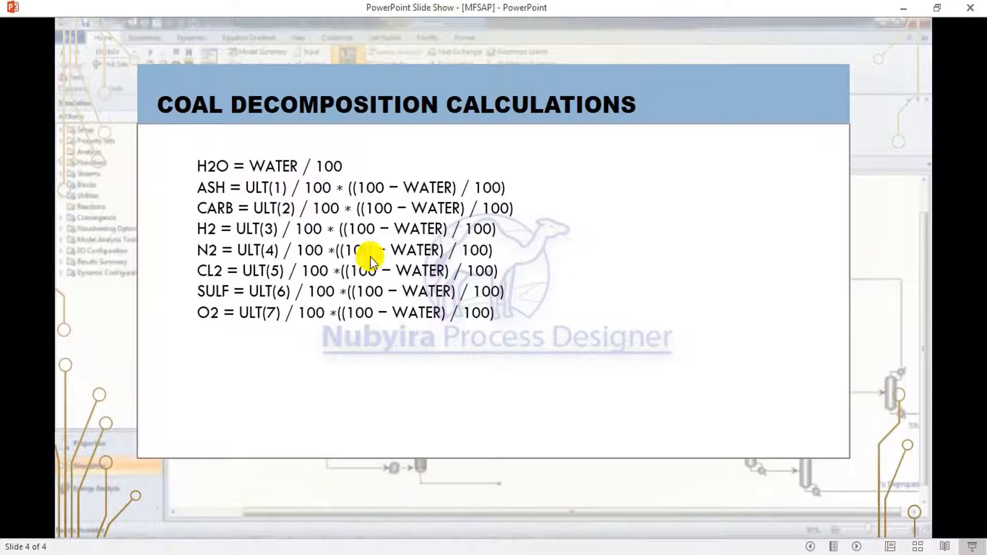
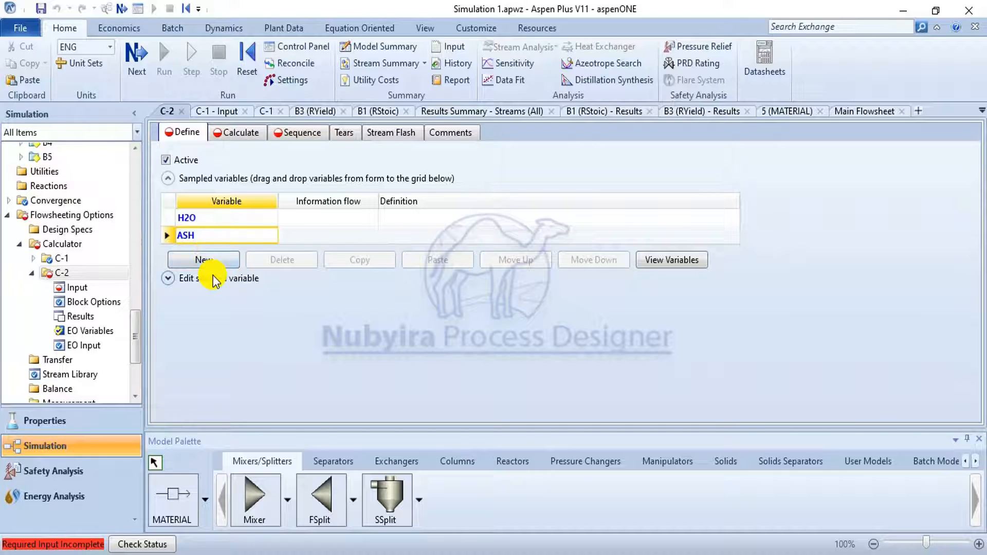
Step: Check the variable names against the coal decomposition slide and add CARB to the sampled variables of calculator C-2
{"action": "left_click", "coordinate": [217, 260]}
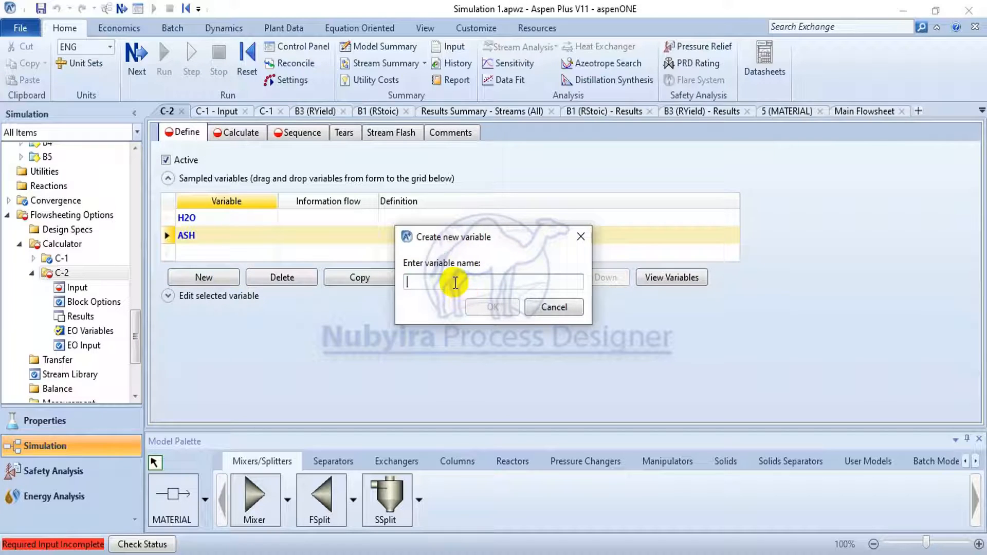
{"action": "left_click", "coordinate": [555, 308]}
{"action": "left_click", "coordinate": [248, 253]}
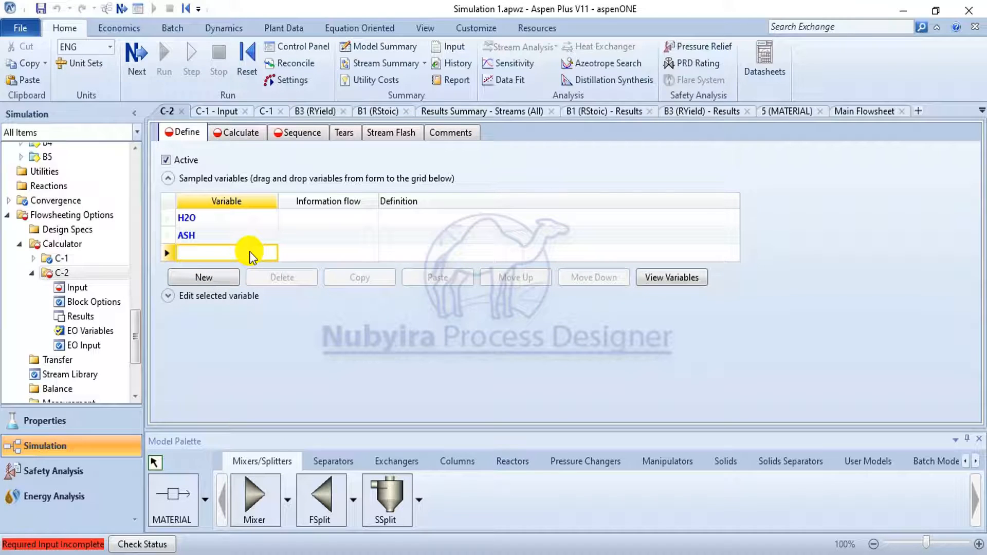
{"action": "key", "text": "alt+Tab"}
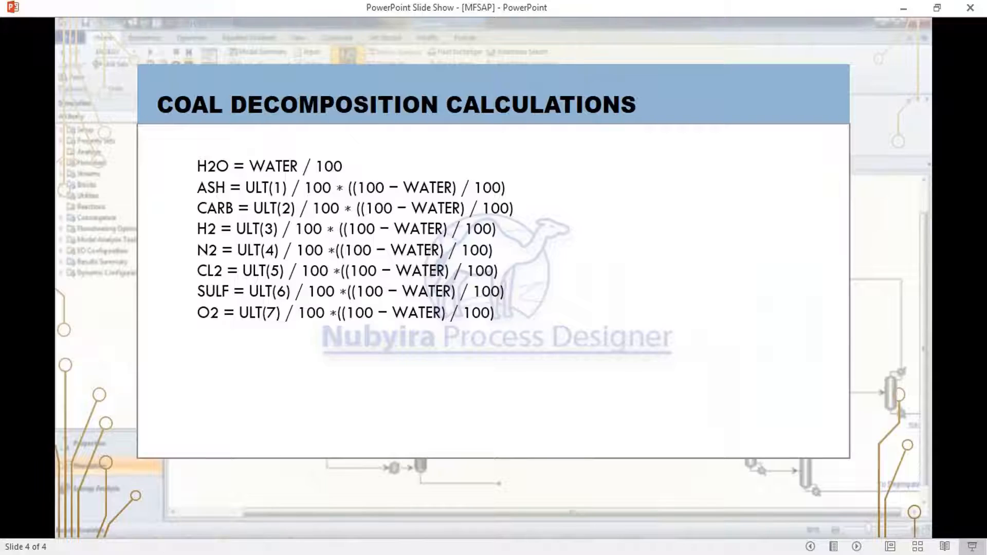
{"action": "key", "text": "alt+Tab"}
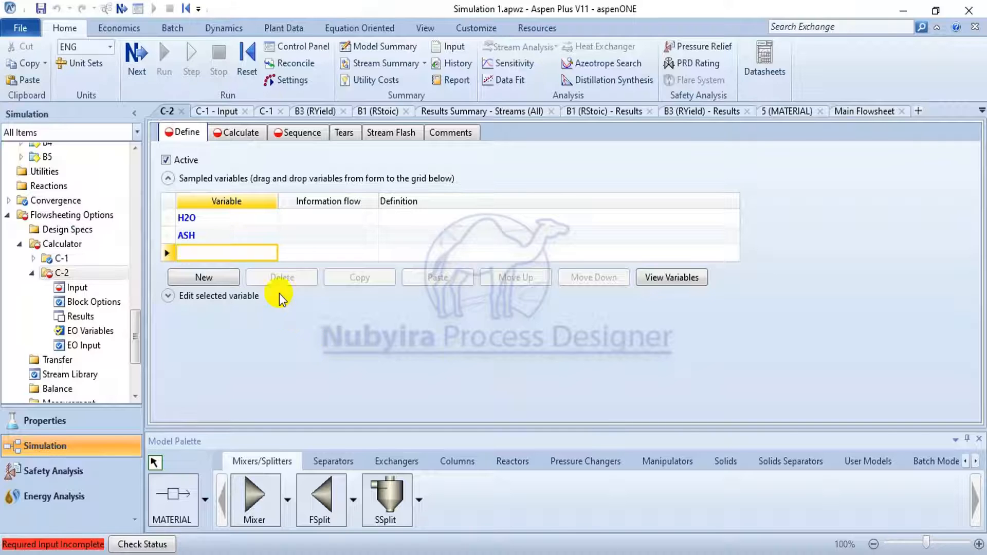
{"action": "left_click", "coordinate": [257, 261]}
{"action": "type", "text": "CARB"}
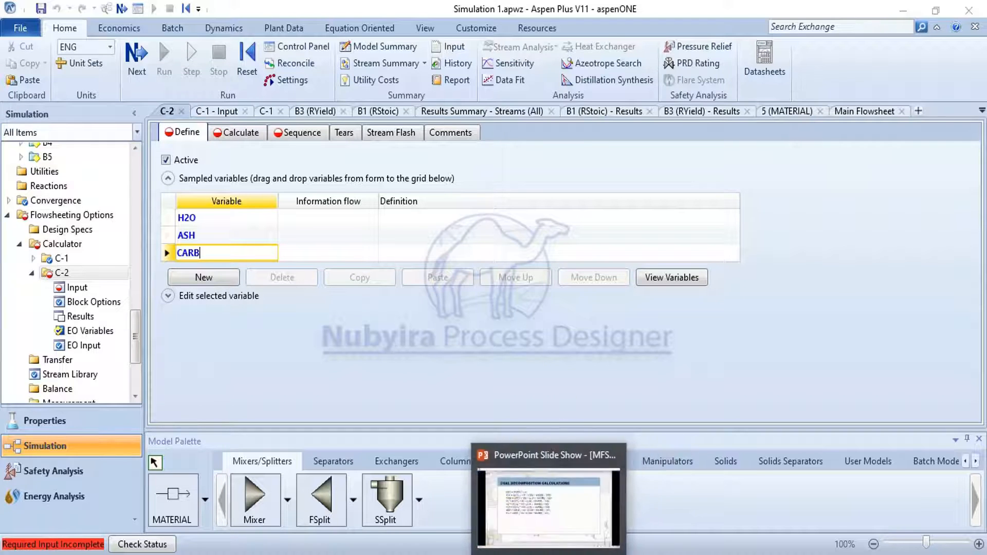
Step: Add H2 and N2 below CARB in C-2's sampled variables, consulting the coal decomposition slide for the names
{"action": "left_click", "coordinate": [555, 554]}
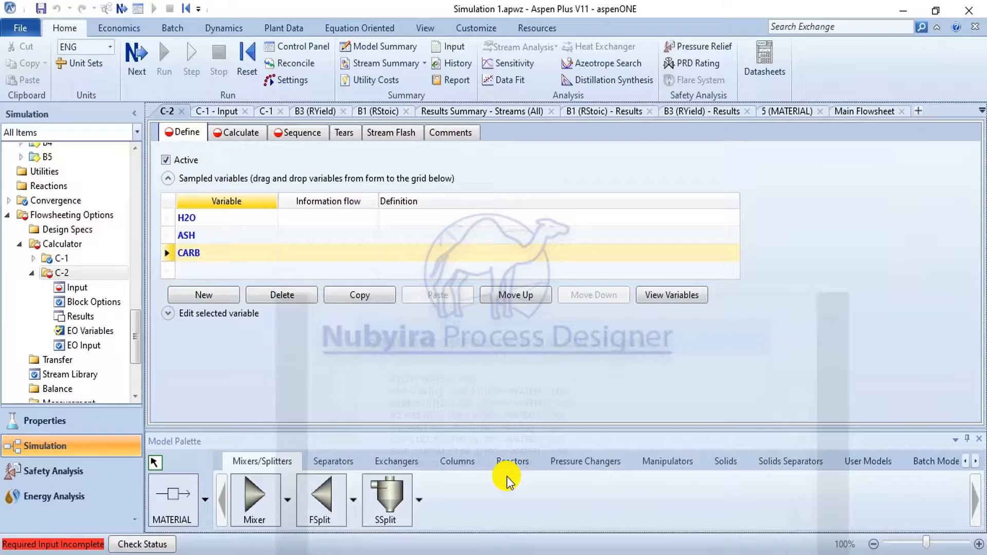
{"action": "left_click", "coordinate": [237, 264]}
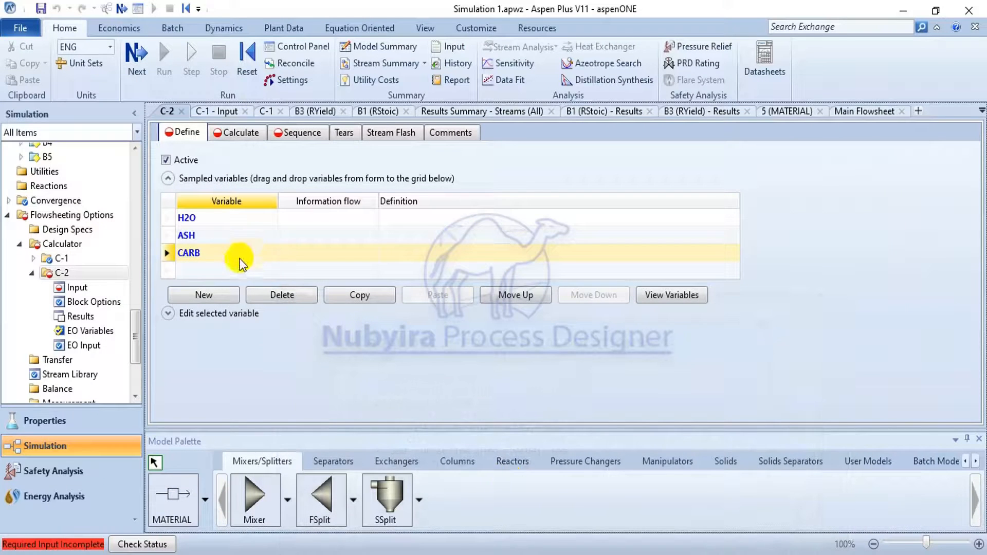
{"action": "type", "text": "H2"}
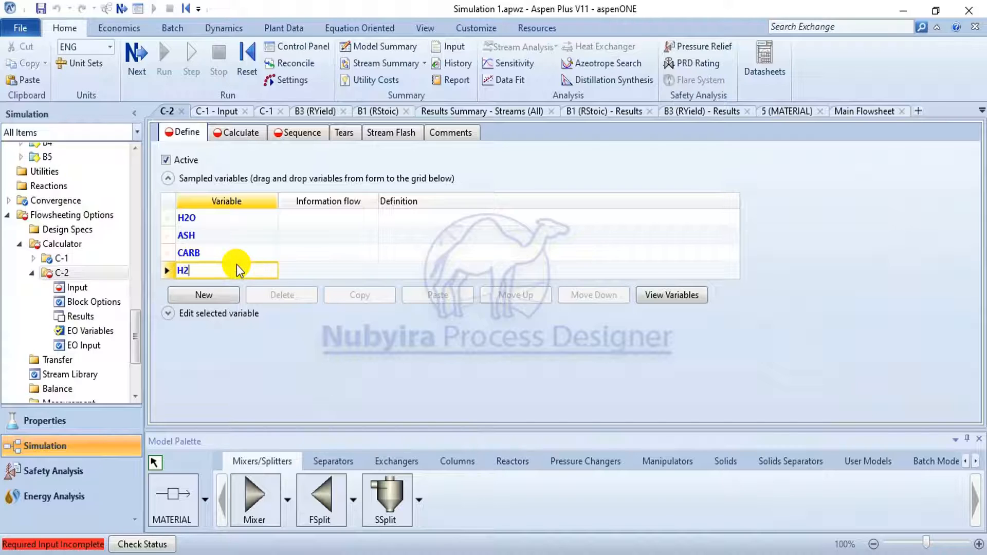
{"action": "left_click", "coordinate": [273, 249]}
{"action": "left_click", "coordinate": [249, 287]}
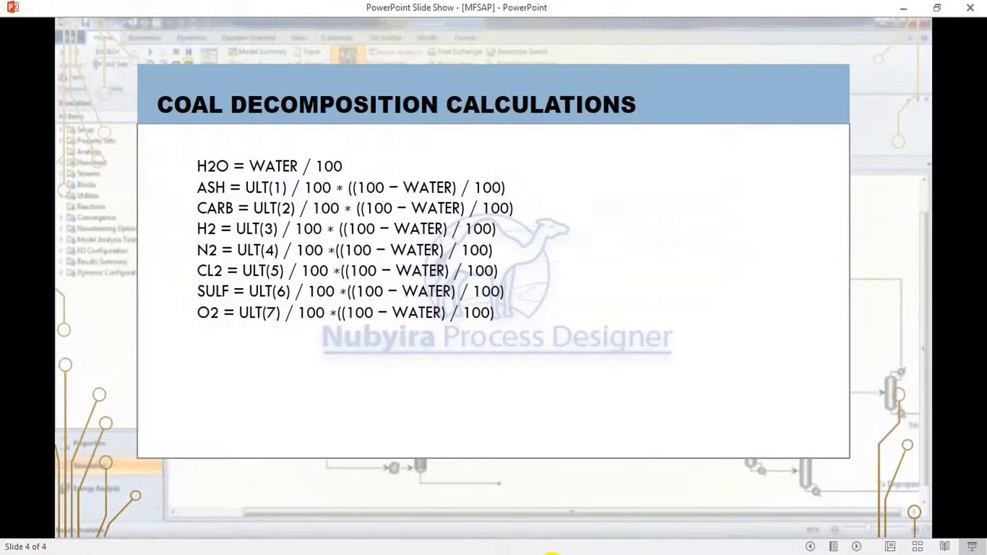
{"action": "left_click", "coordinate": [551, 554]}
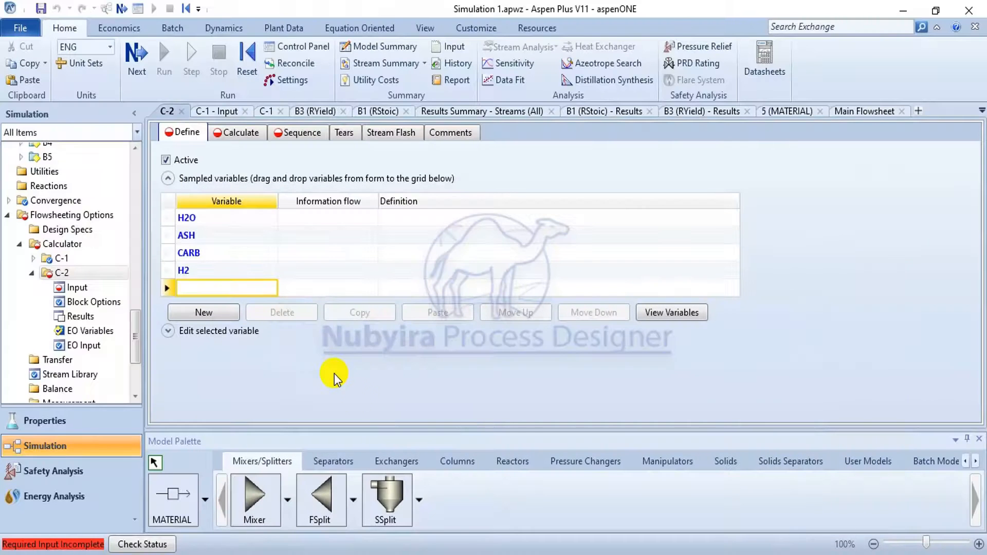
{"action": "type", "text": "N2"}
{"action": "key", "text": "Return"}
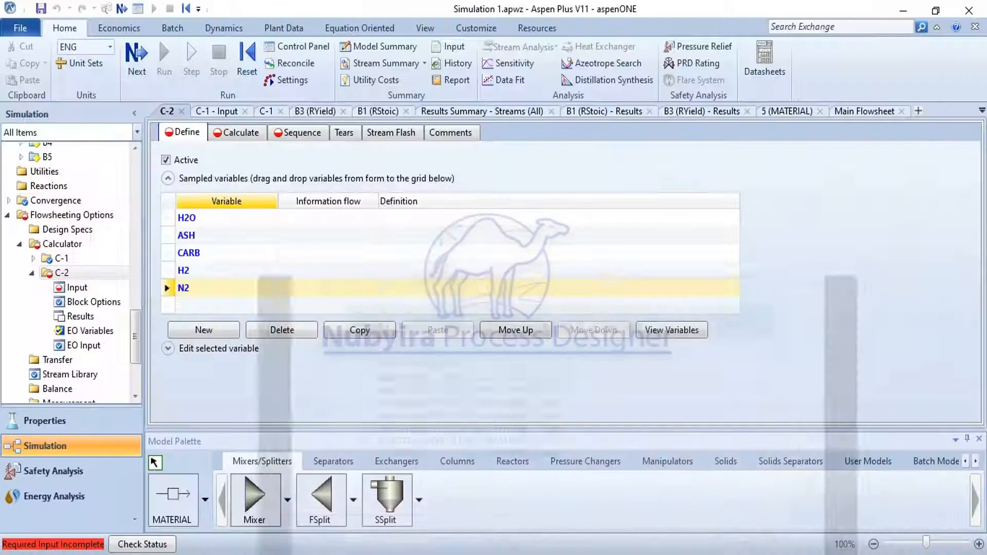
Step: Add CL2 and SULF to the sampled variables of calculator C-2
{"action": "left_click", "coordinate": [251, 310]}
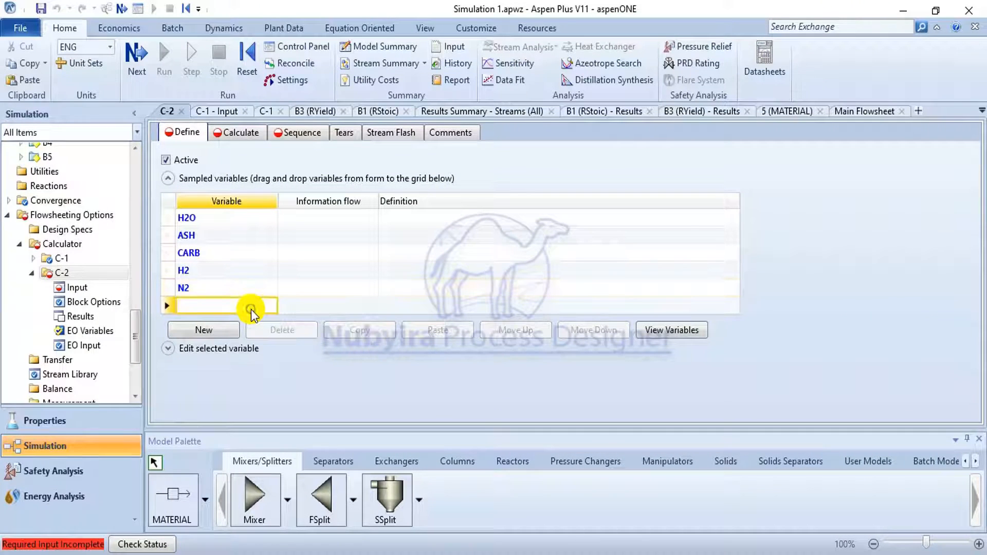
{"action": "type", "text": "CL2"}
{"action": "left_click", "coordinate": [294, 380]}
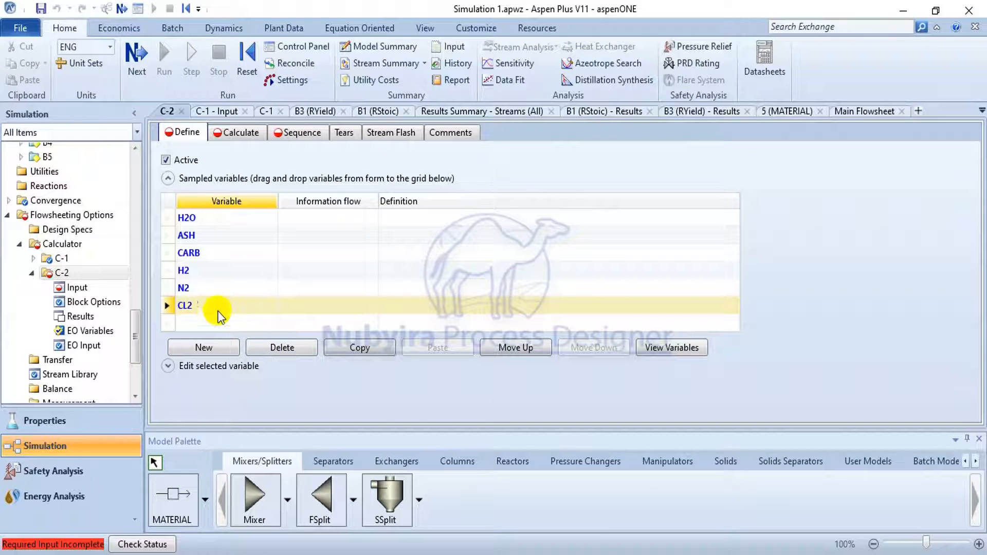
{"action": "left_click", "coordinate": [210, 325]}
{"action": "type", "text": "SULF"}
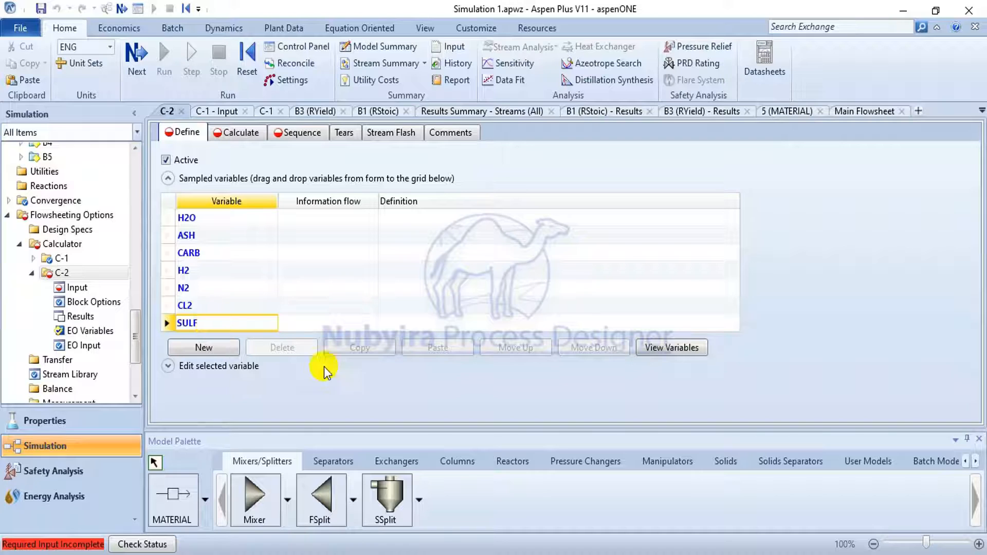
{"action": "left_click", "coordinate": [335, 380]}
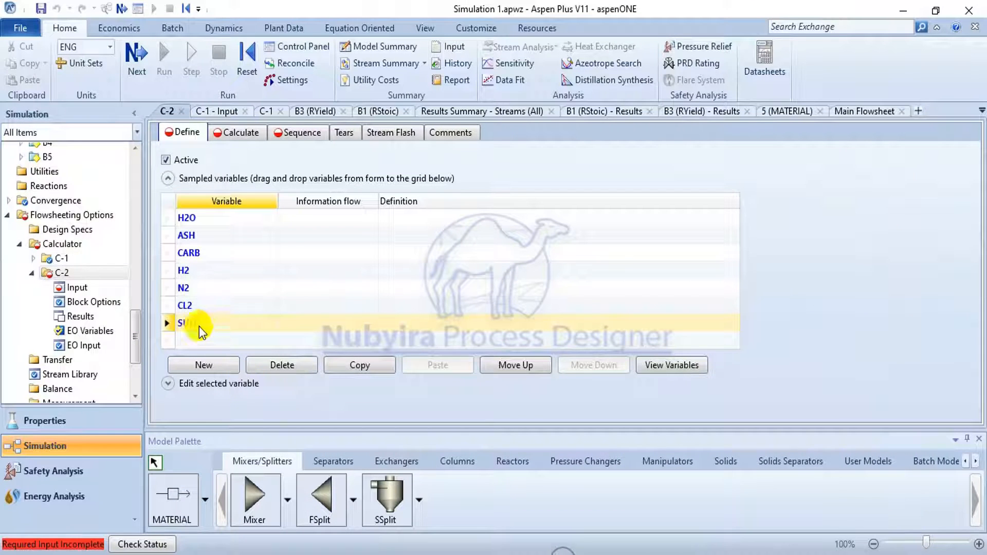
Step: Complete C-2's list of sampled variables by adding O2, WATER and ULT
{"action": "left_click", "coordinate": [196, 339]}
{"action": "type", "text": "O2"}
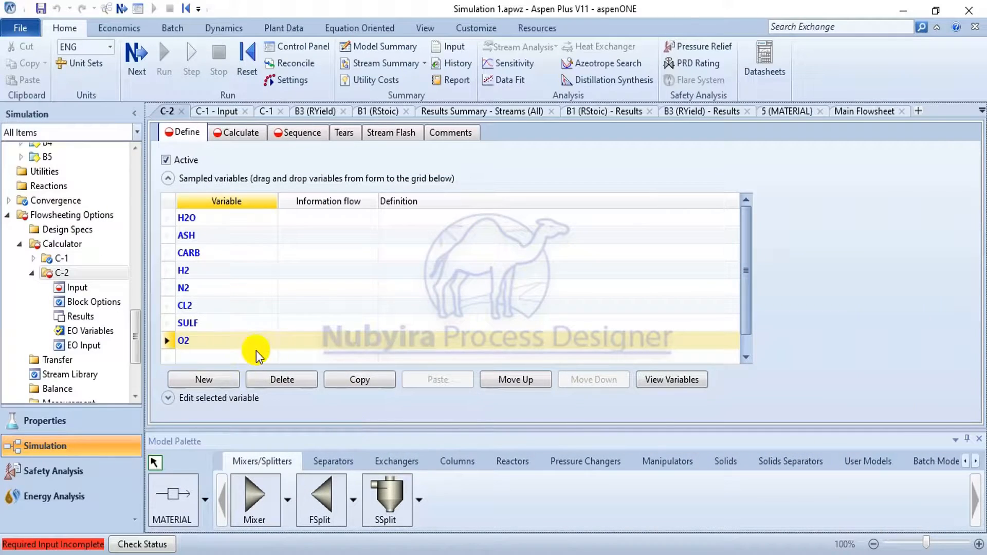
{"action": "left_click", "coordinate": [240, 357]}
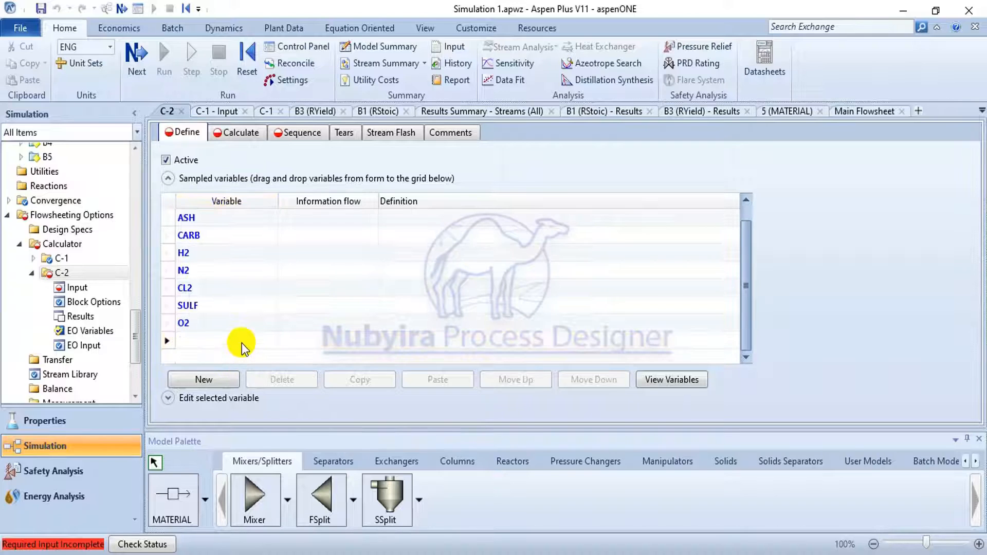
{"action": "left_click", "coordinate": [242, 343]}
{"action": "type", "text": "WATER"}
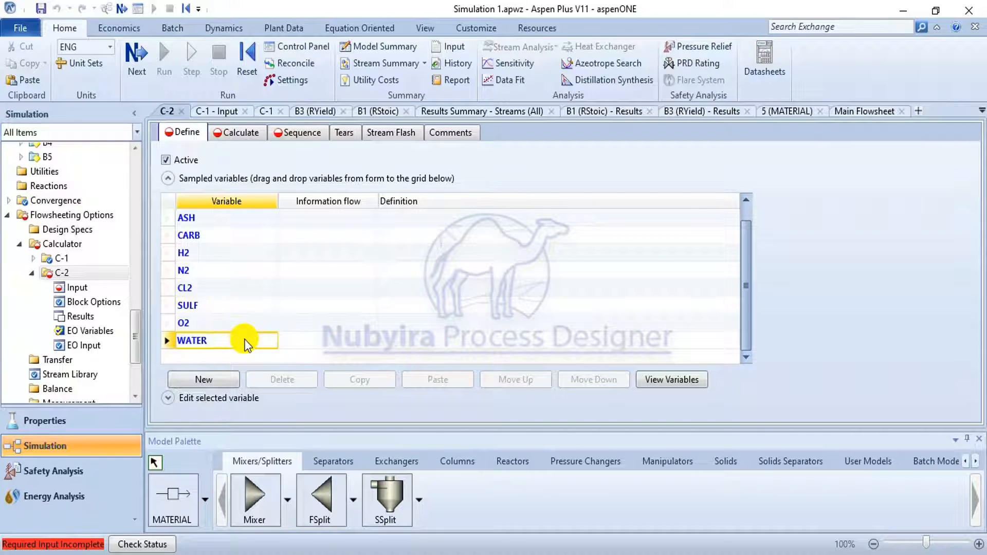
{"action": "left_click", "coordinate": [235, 354]}
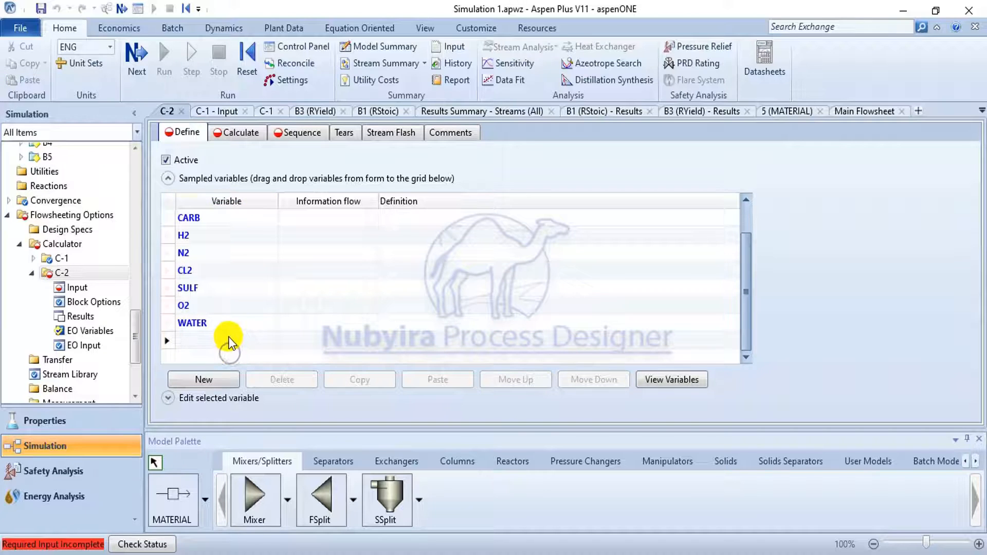
{"action": "left_click", "coordinate": [228, 341]}
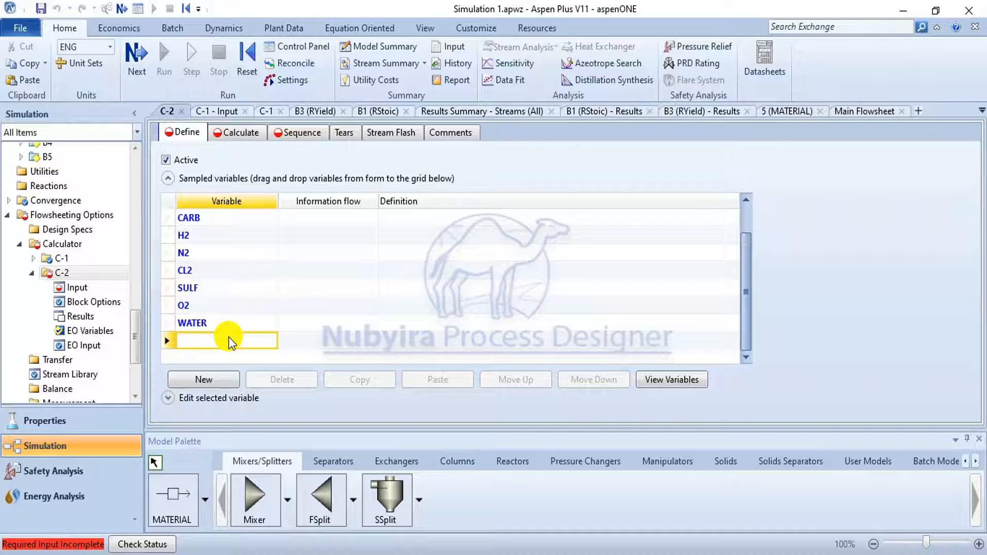
{"action": "type", "text": "ULT"}
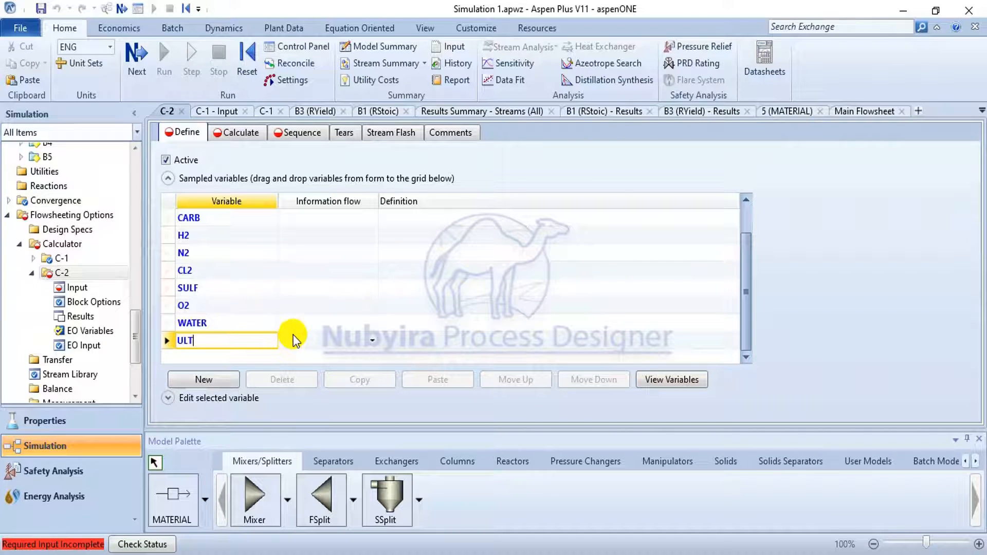
Step: Set the information flow of ULT and WATER to Import variable
{"action": "left_click", "coordinate": [372, 341]}
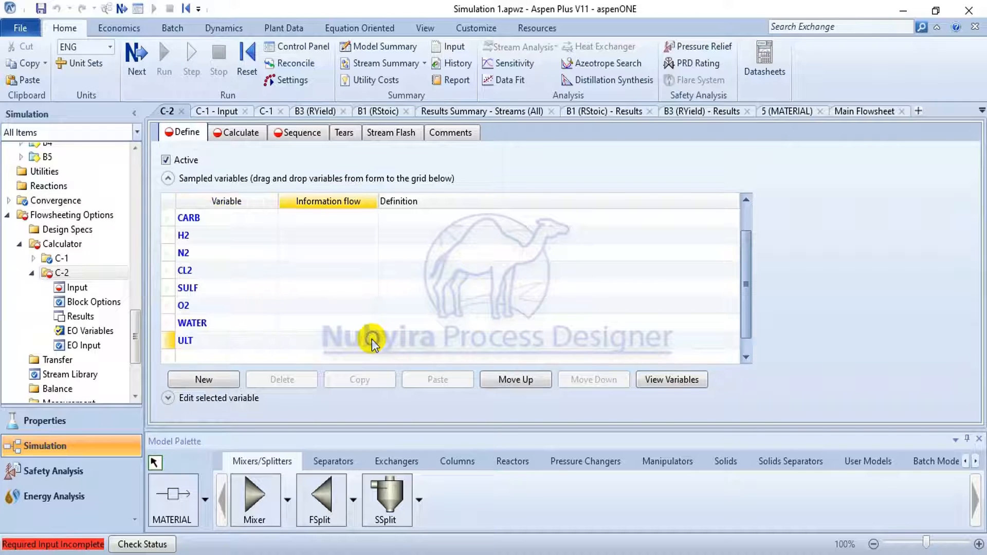
{"action": "left_click", "coordinate": [372, 340]}
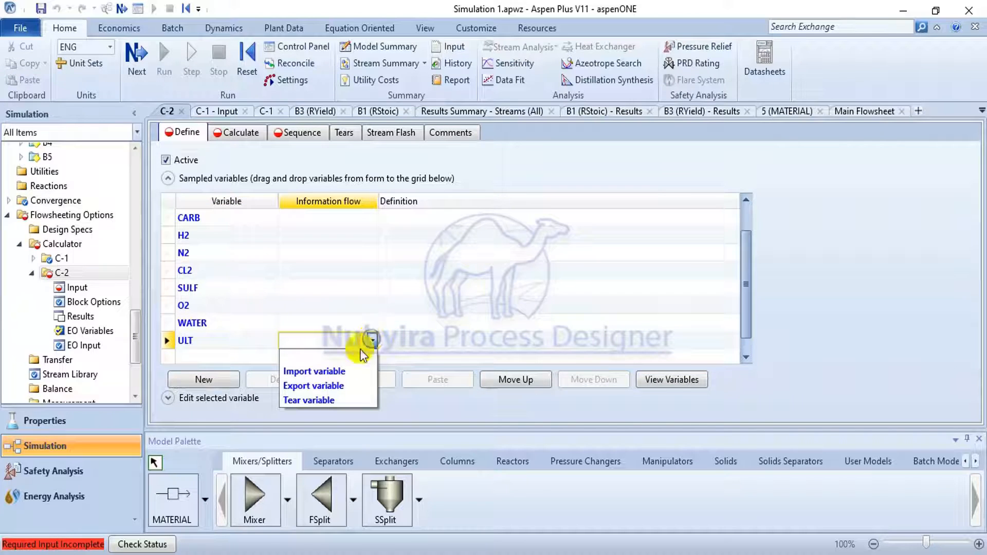
{"action": "left_click", "coordinate": [342, 371]}
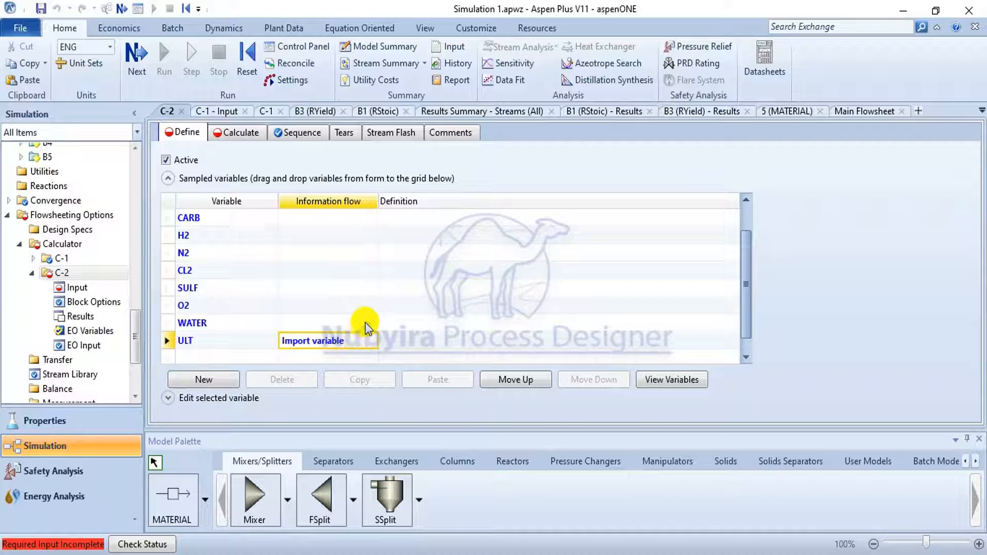
{"action": "left_click", "coordinate": [372, 323]}
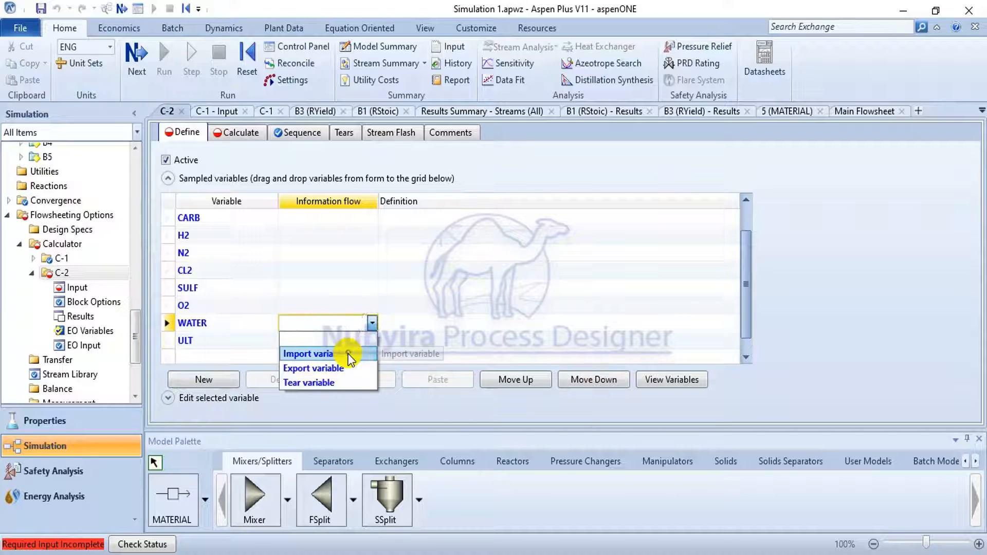
{"action": "left_click", "coordinate": [345, 354]}
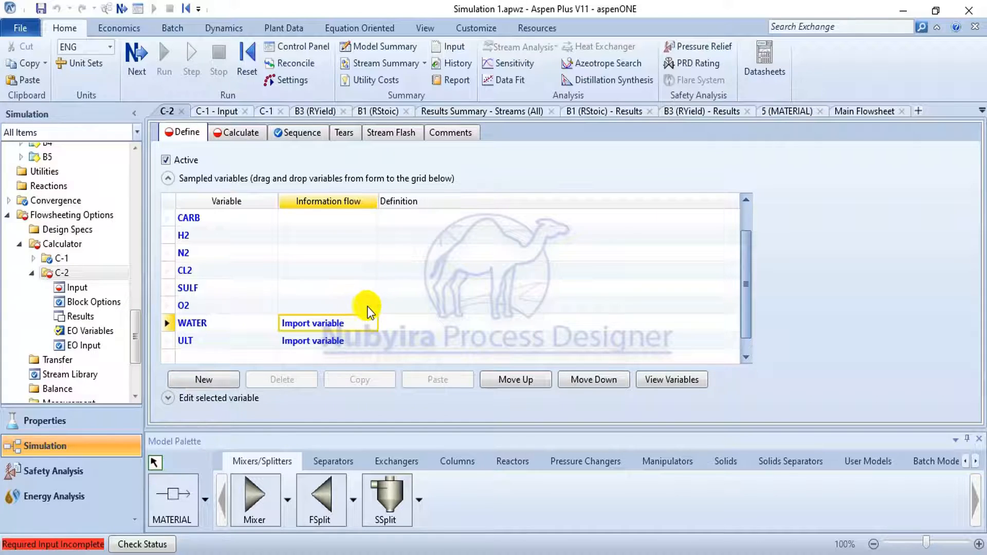
Step: Set the information flow of O2 and SULF to Export variable
{"action": "left_click", "coordinate": [369, 307]}
{"action": "left_click", "coordinate": [342, 348]}
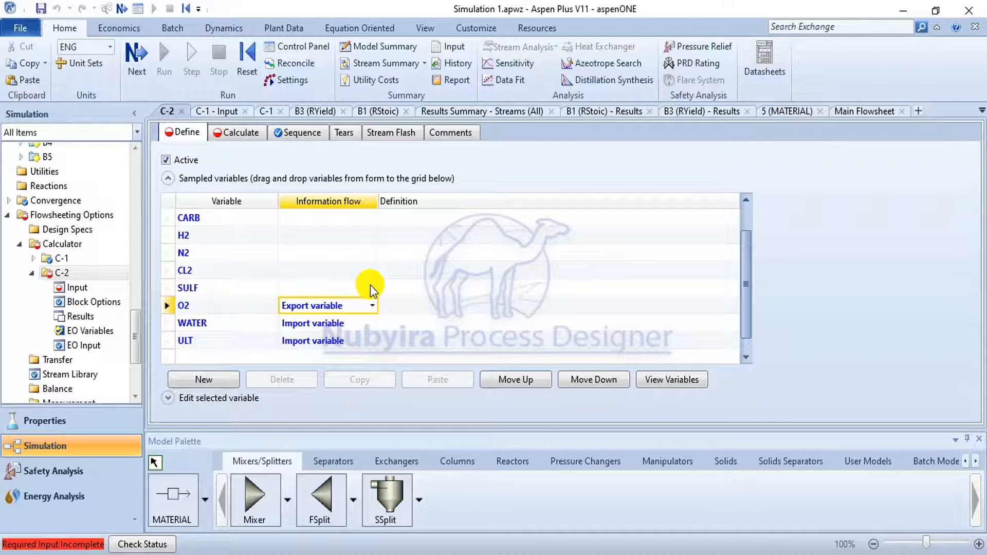
{"action": "left_click", "coordinate": [371, 285]}
{"action": "left_click", "coordinate": [351, 333]}
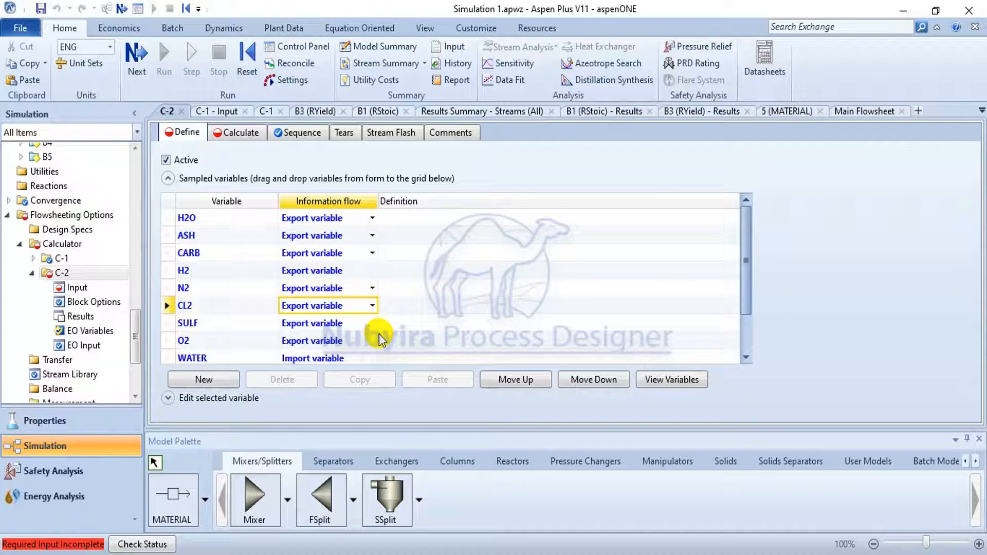
Step: Edit the H2O sampled variable of C-2 and set its reference type to Block-Var
{"action": "scroll", "coordinate": [373, 297], "scroll_direction": "down", "scroll_amount": 1}
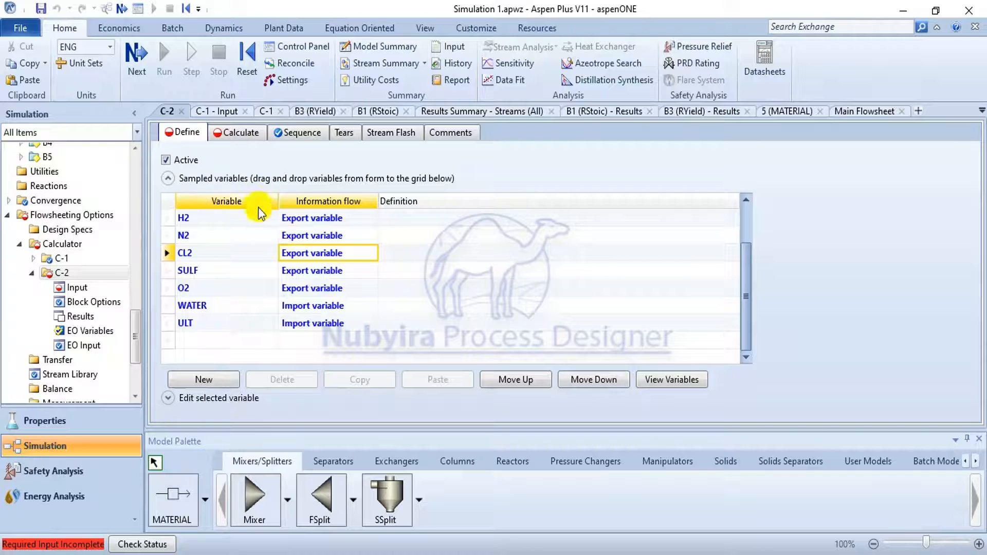
{"action": "left_click", "coordinate": [169, 398]}
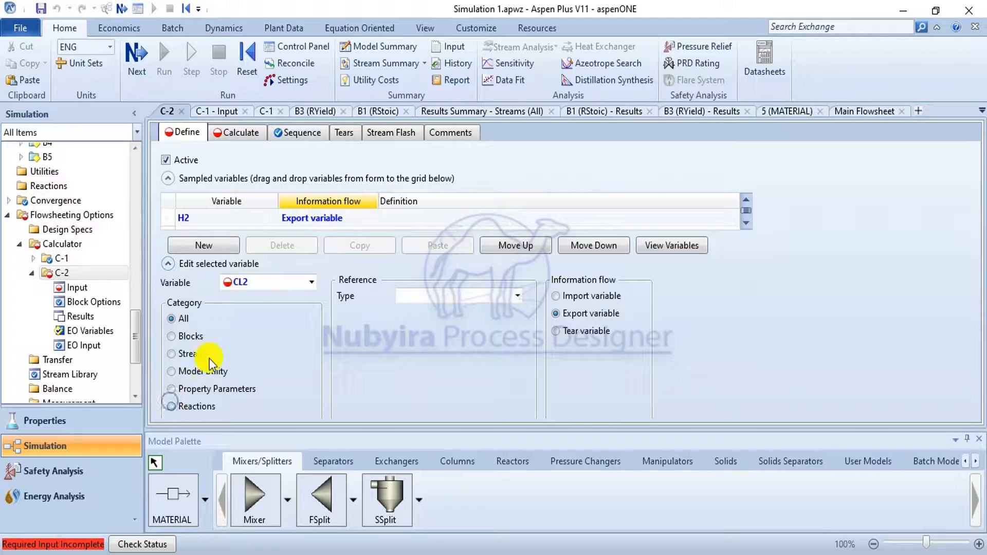
{"action": "left_click", "coordinate": [311, 282]}
{"action": "left_click", "coordinate": [283, 299]}
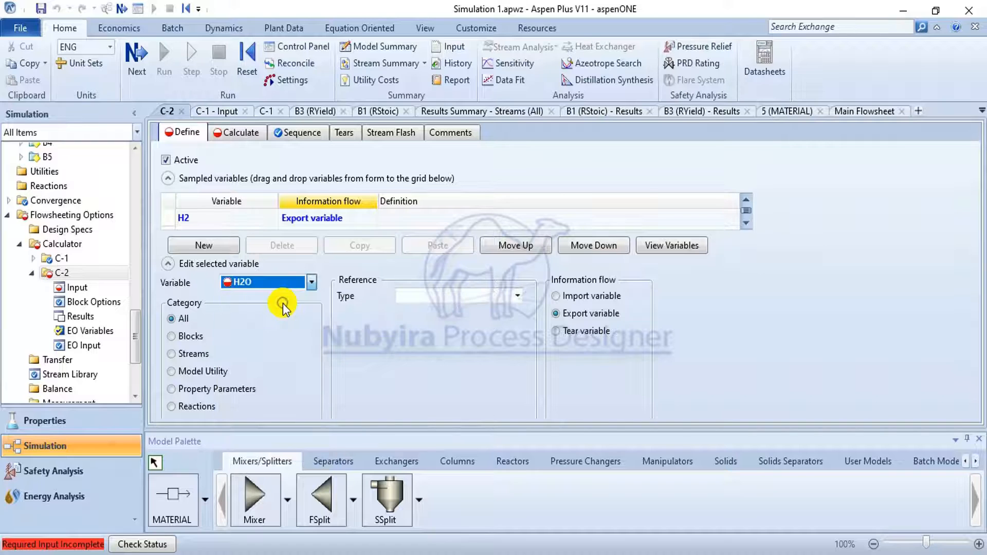
{"action": "left_click", "coordinate": [522, 298]}
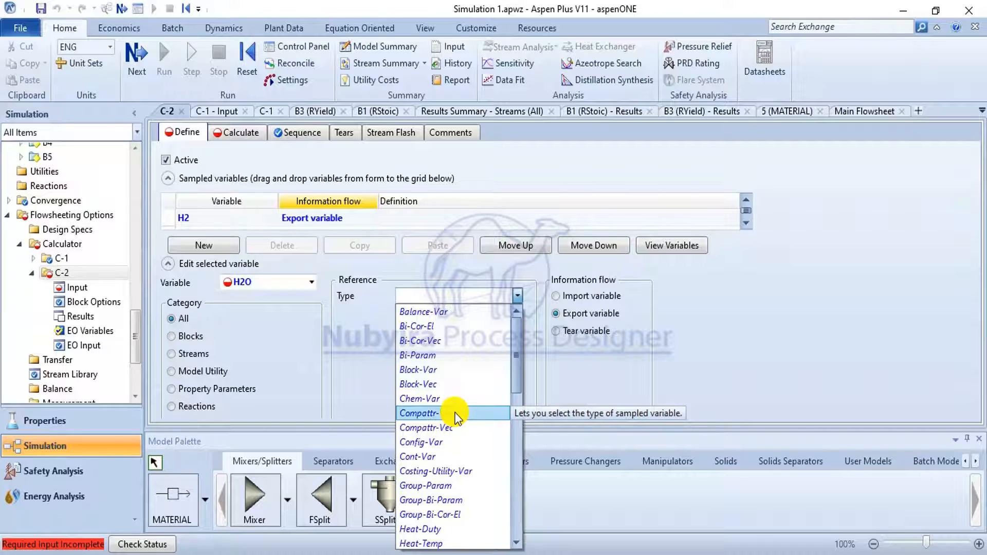
{"action": "left_click", "coordinate": [462, 369]}
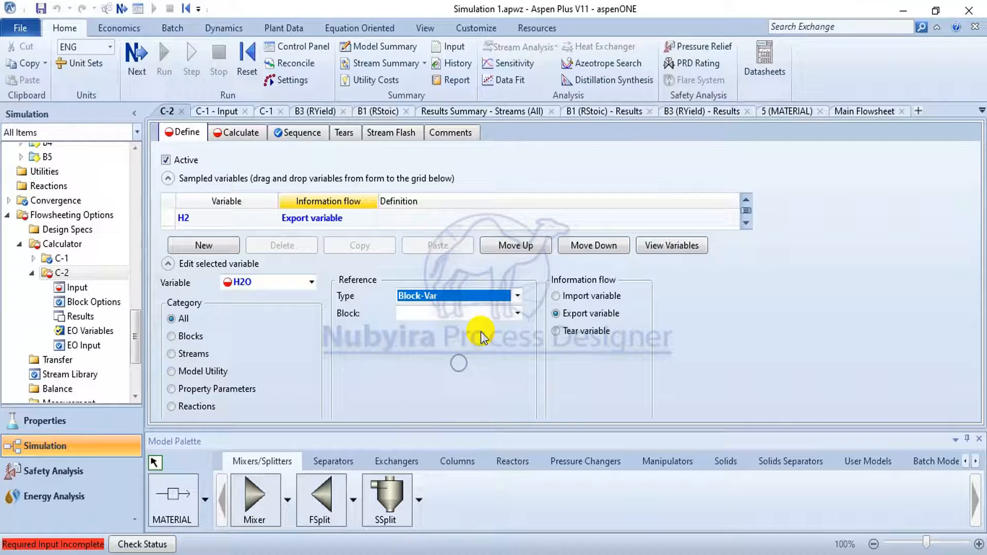
Step: Check the block names on the main flowsheet and return to the C-2 definition form
{"action": "left_click", "coordinate": [519, 316]}
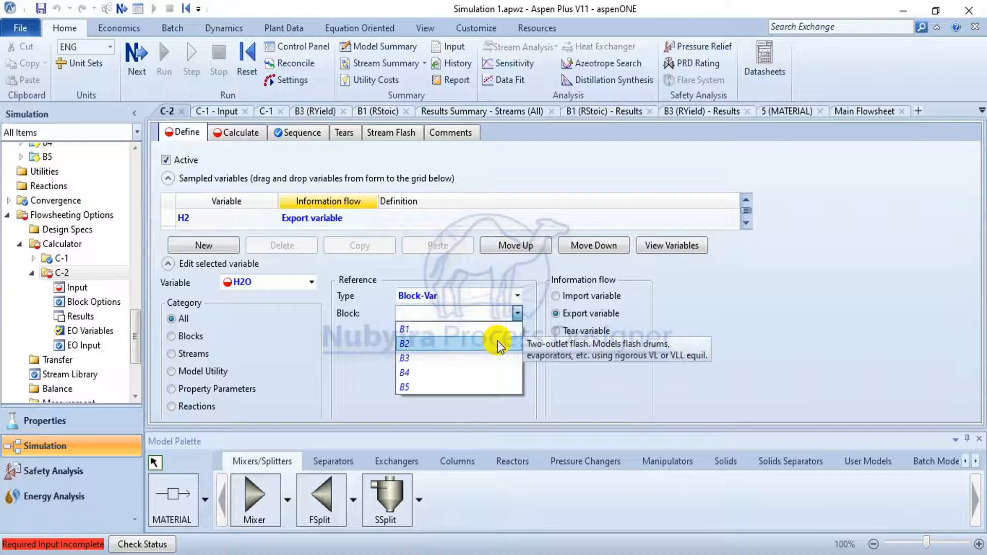
{"action": "left_click", "coordinate": [844, 110]}
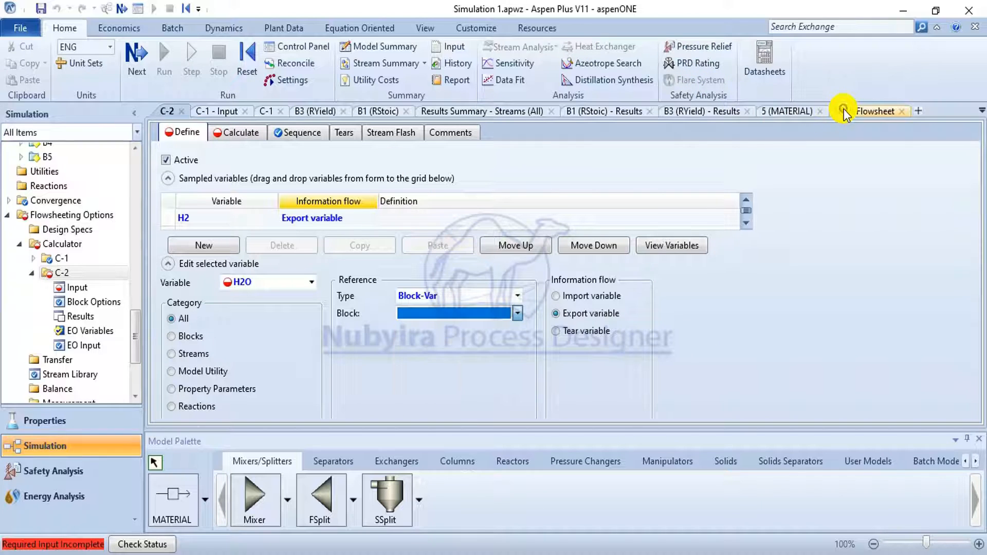
{"action": "left_click", "coordinate": [844, 110]}
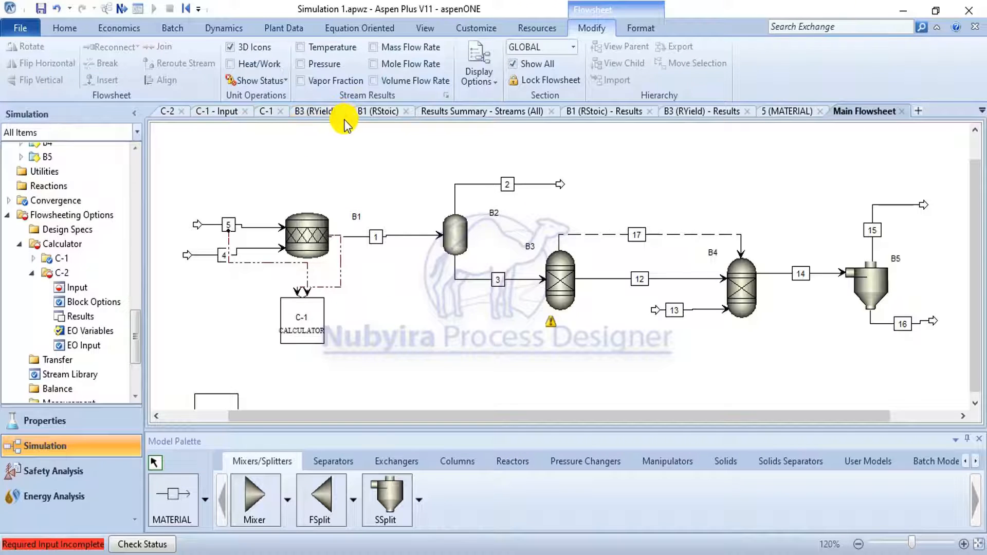
{"action": "left_click", "coordinate": [169, 111]}
Step: Close the C-1, B1, B3 and B5 forms, the streams results summary, the 5 (MATERIAL) form and the Setup - Stream Class form
{"action": "left_click", "coordinate": [280, 112]}
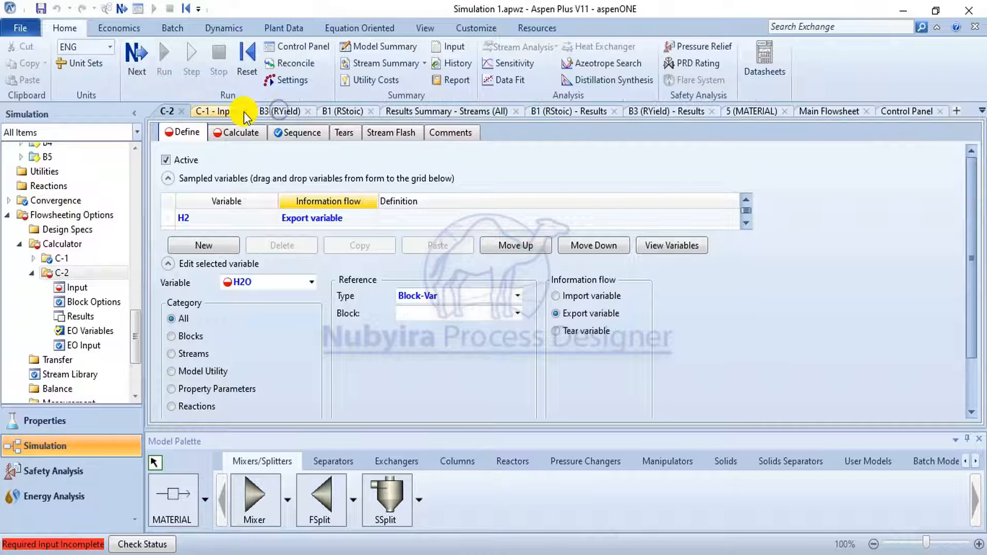
{"action": "left_click", "coordinate": [243, 112]}
{"action": "left_click", "coordinate": [236, 111]}
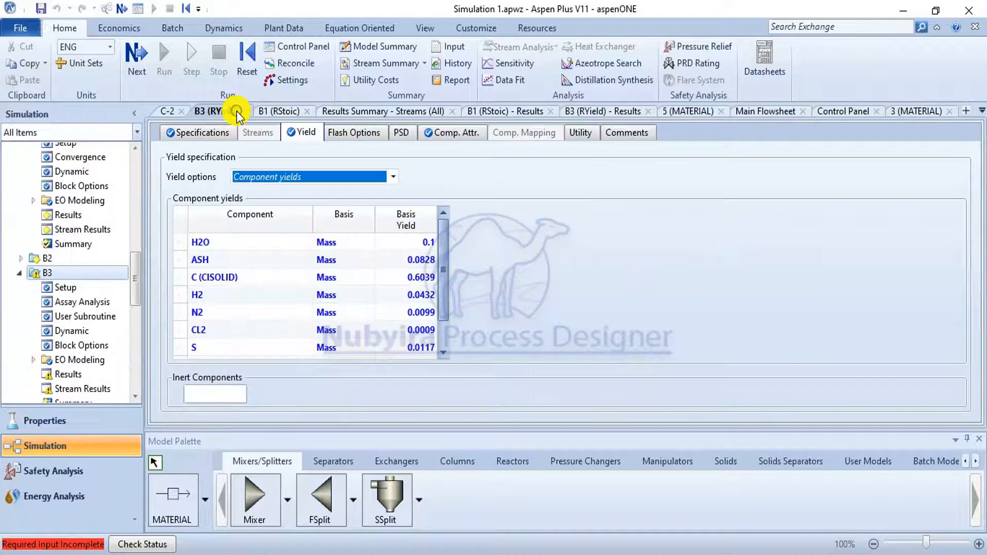
{"action": "left_click", "coordinate": [240, 111]}
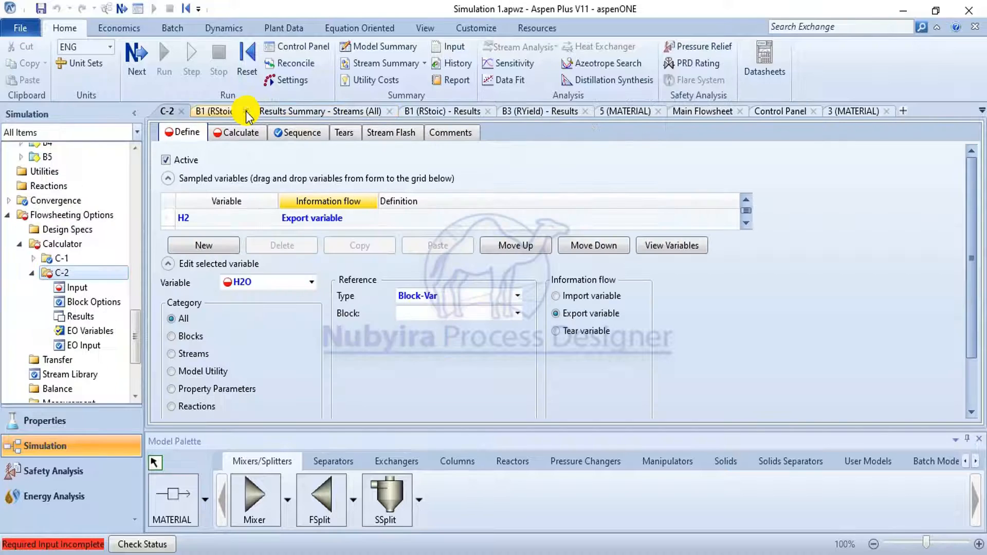
{"action": "left_click", "coordinate": [246, 111]}
{"action": "left_click", "coordinate": [327, 111]}
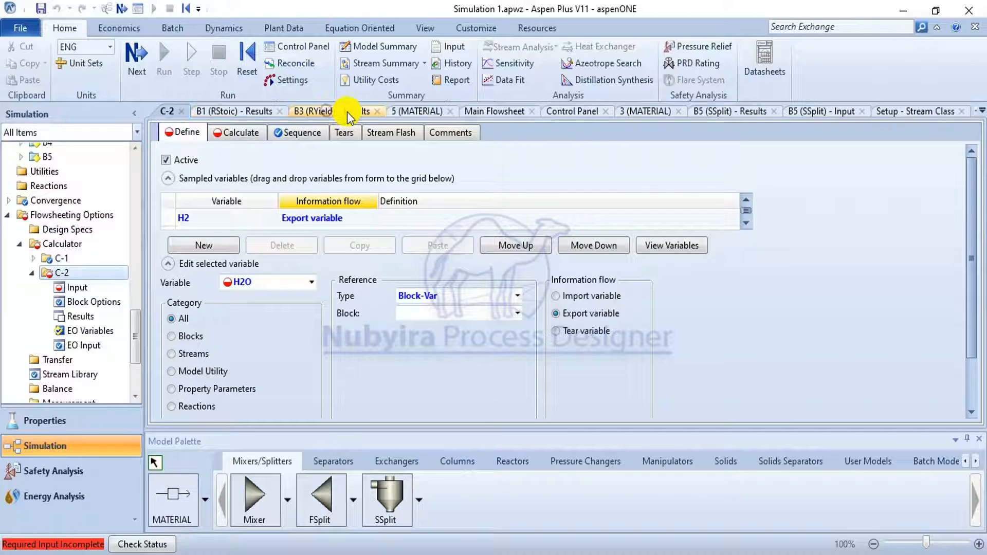
{"action": "left_click", "coordinate": [378, 111]}
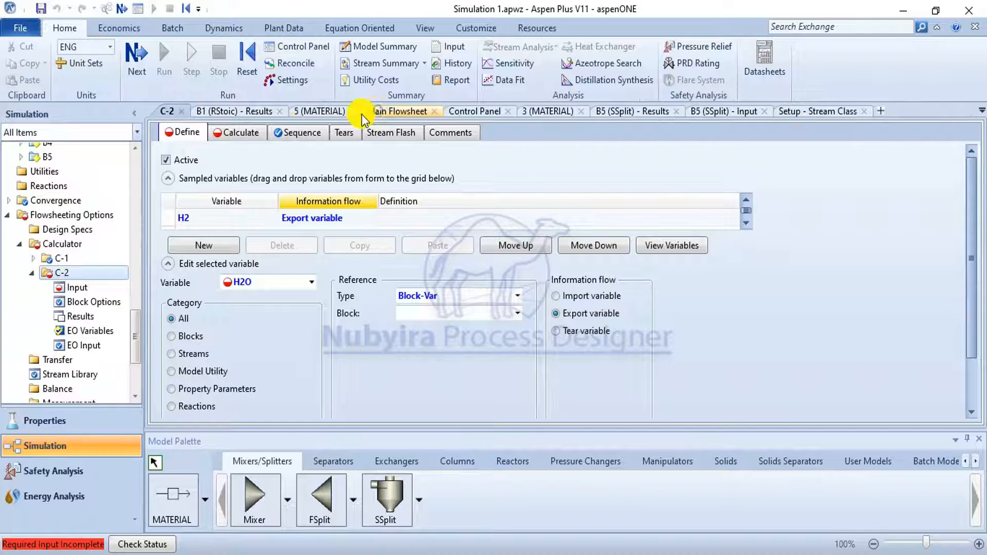
{"action": "left_click", "coordinate": [280, 111]}
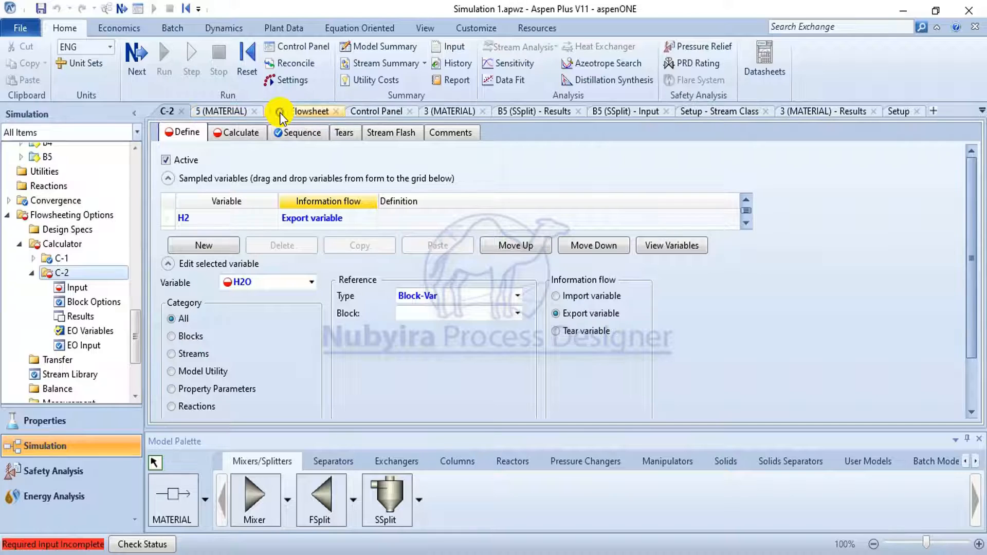
{"action": "left_click", "coordinate": [253, 112]}
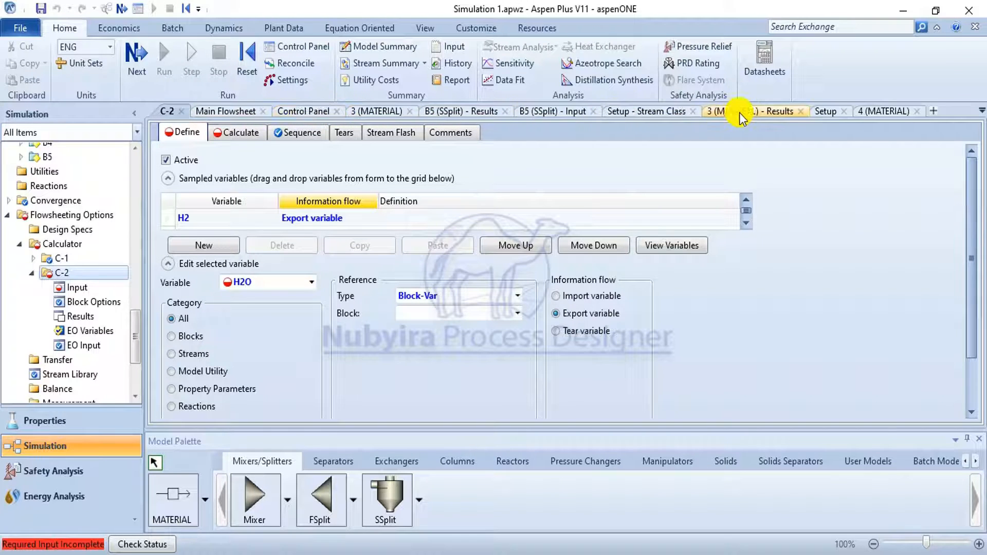
{"action": "left_click", "coordinate": [691, 111]}
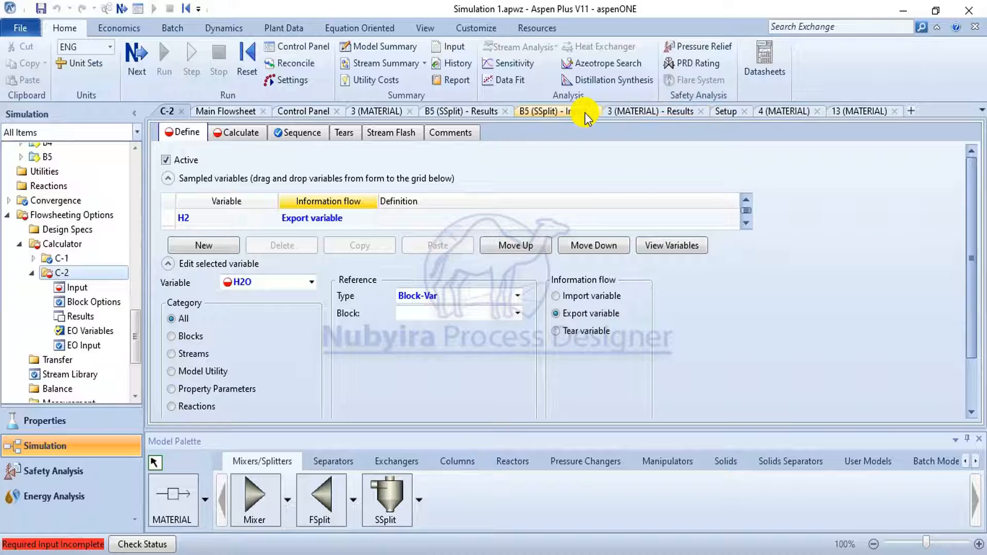
{"action": "left_click", "coordinate": [593, 111]}
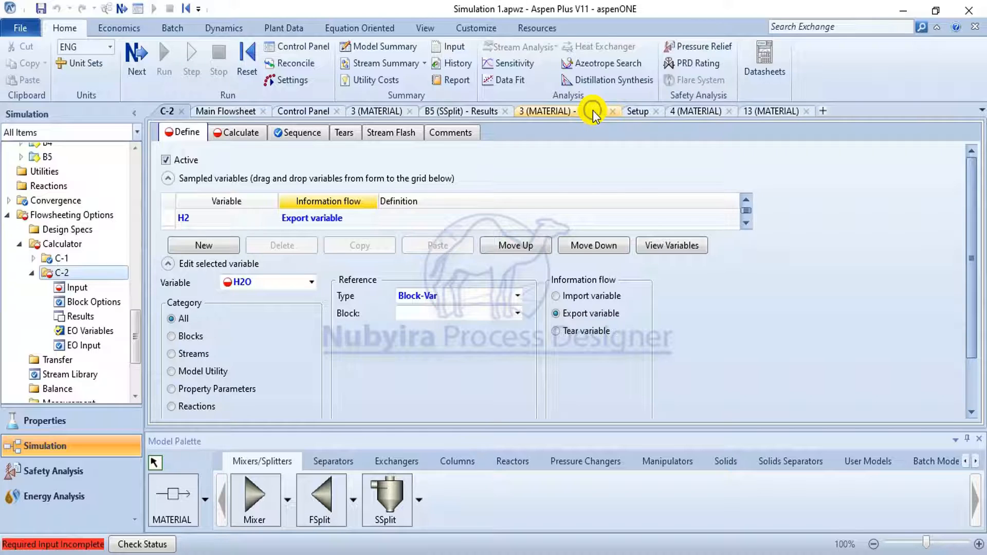
{"action": "left_click", "coordinate": [502, 114]}
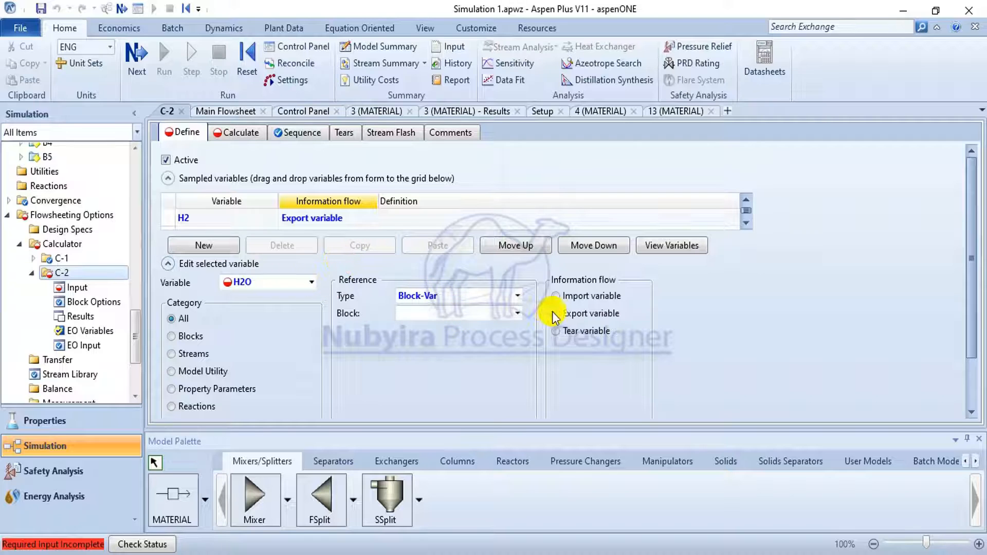
Step: Reference H2O to block B3's MASS-YIELD variable, with ID1 set to H2 and ID2 set to MIXED
{"action": "left_click", "coordinate": [517, 313]}
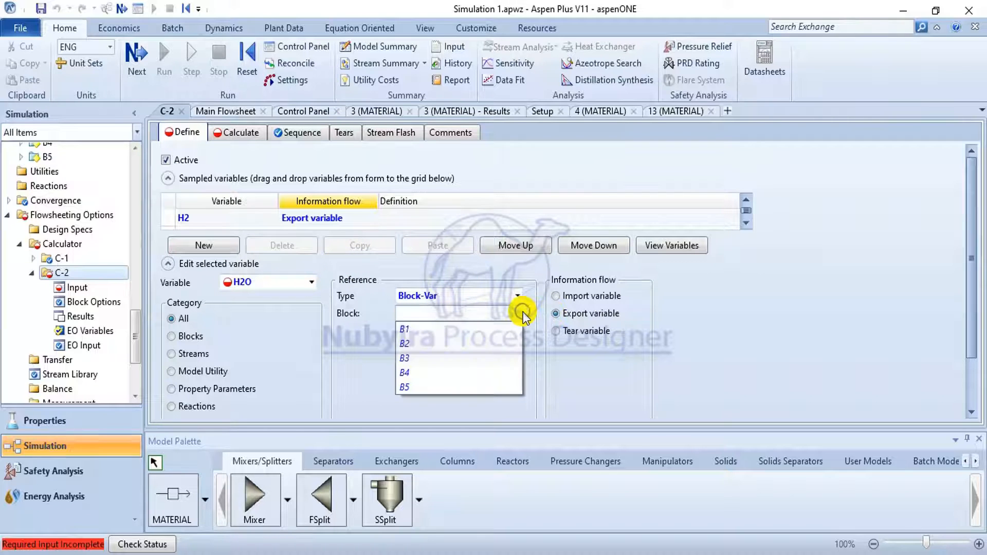
{"action": "left_click", "coordinate": [480, 352]}
{"action": "left_click", "coordinate": [493, 332]}
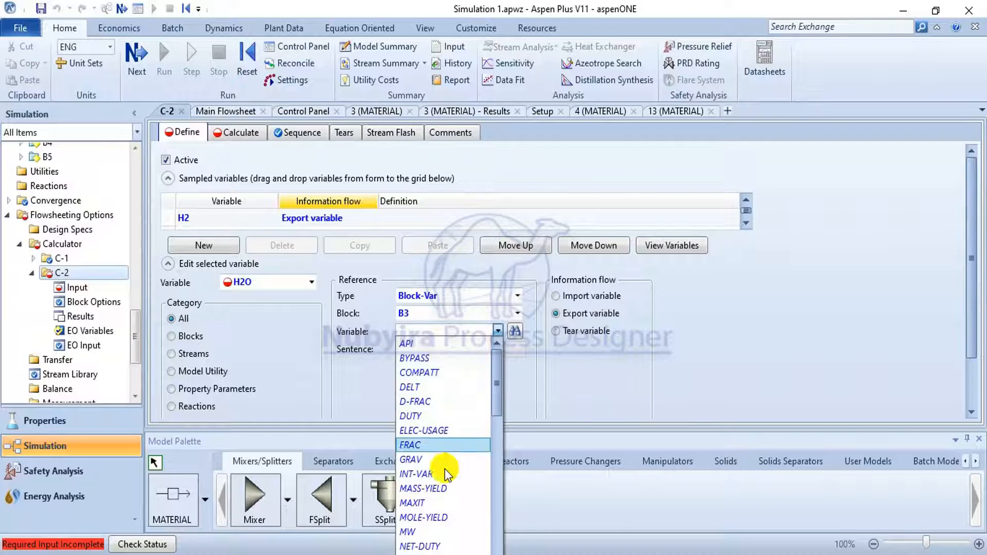
{"action": "left_click", "coordinate": [448, 489]}
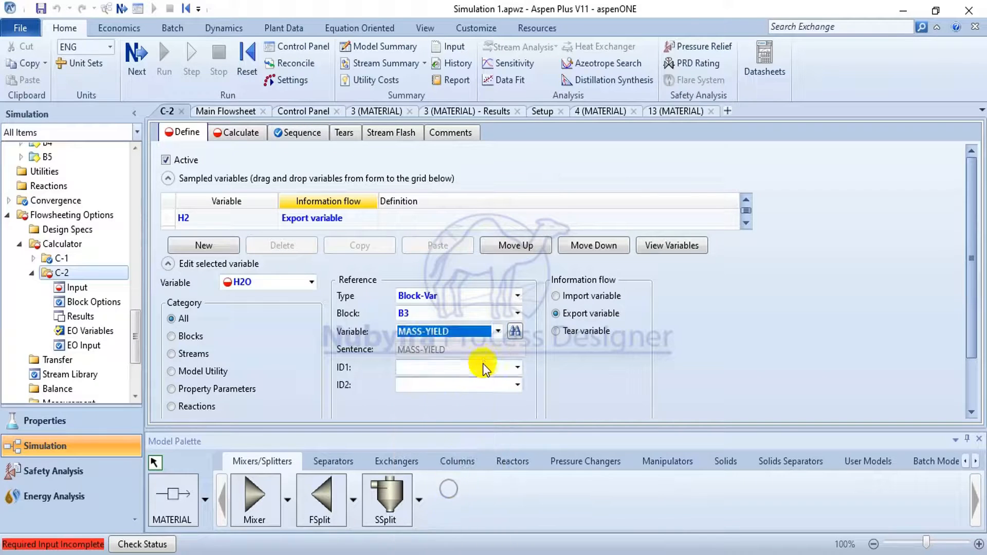
{"action": "left_click", "coordinate": [516, 368]}
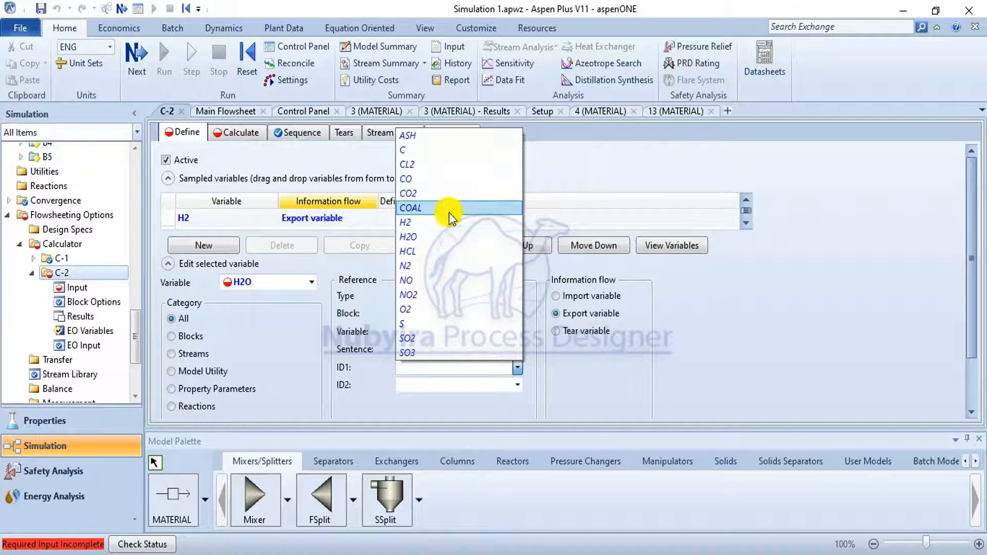
{"action": "left_click", "coordinate": [441, 223]}
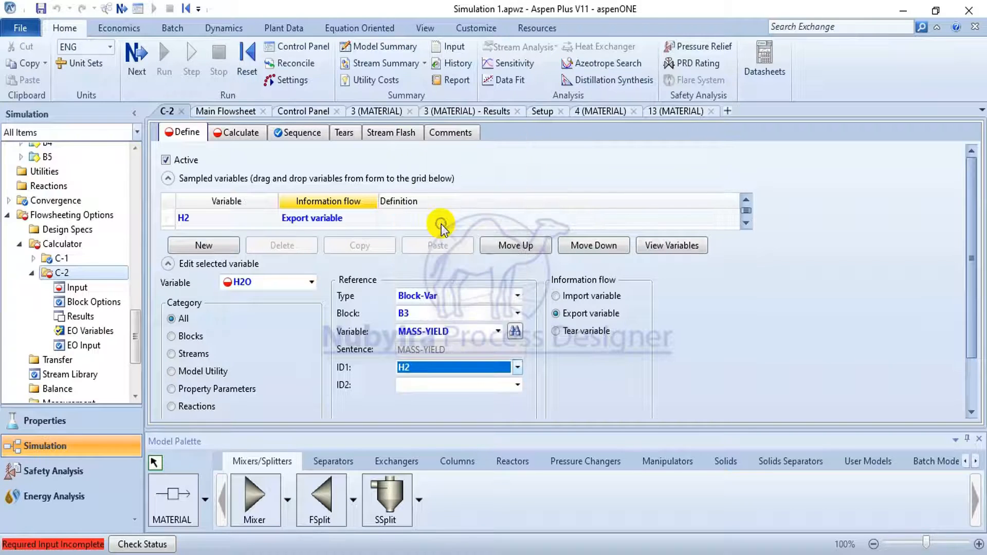
{"action": "left_click", "coordinate": [517, 384]}
{"action": "left_click", "coordinate": [491, 419]}
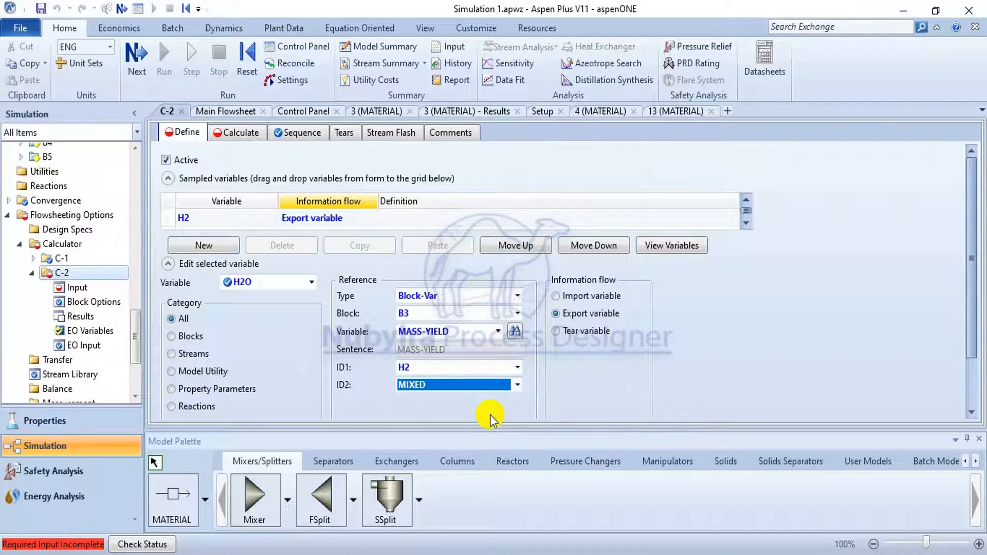
Step: Edit the ASH variable, setting its reference type to Block-Var and its block to B3
{"action": "left_click", "coordinate": [312, 282]}
{"action": "left_click", "coordinate": [278, 315]}
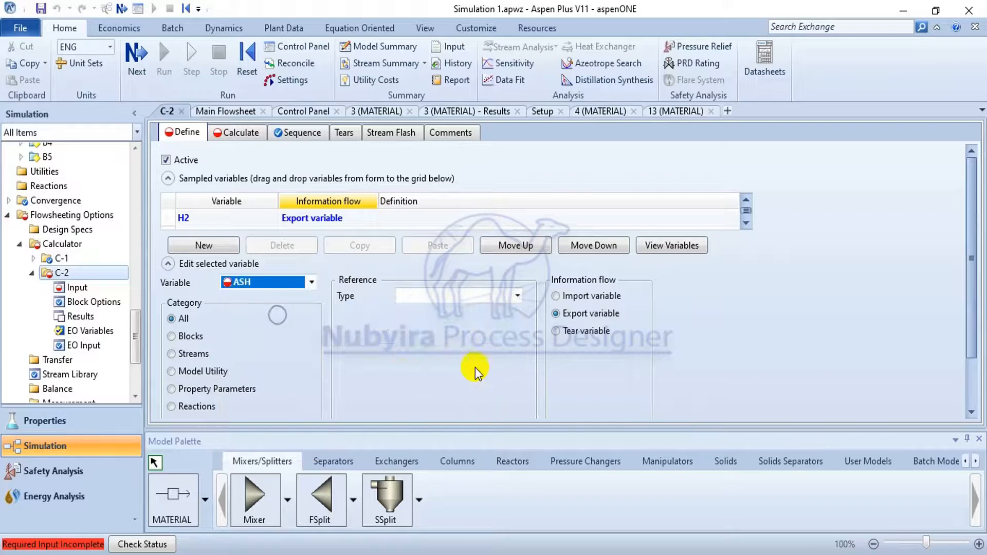
{"action": "left_click", "coordinate": [517, 296]}
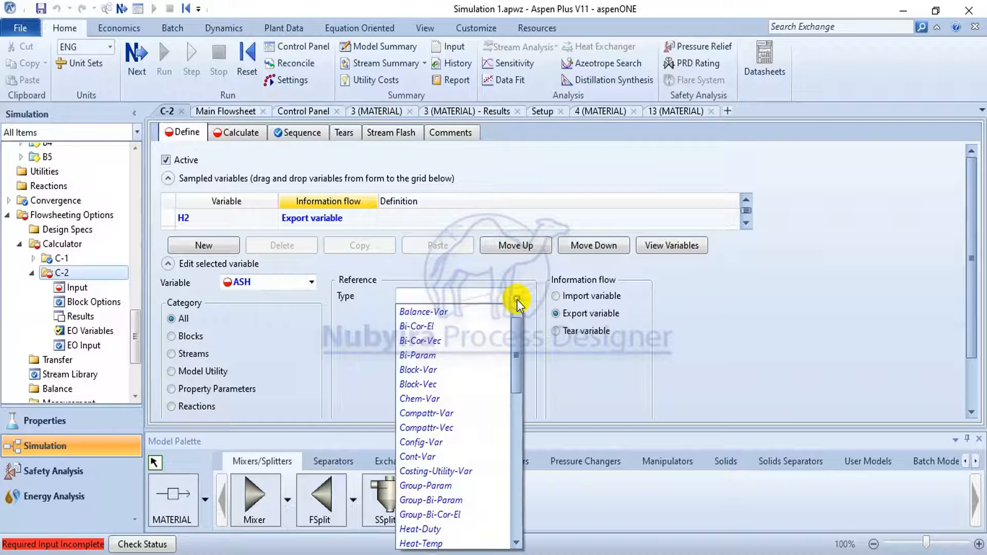
{"action": "left_click", "coordinate": [464, 368]}
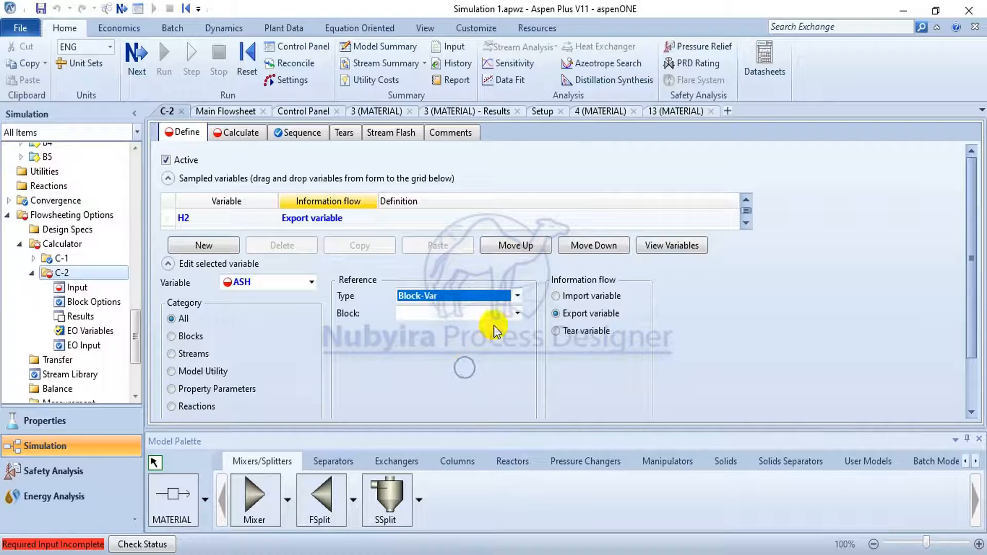
{"action": "left_click", "coordinate": [522, 313]}
{"action": "left_click", "coordinate": [480, 356]}
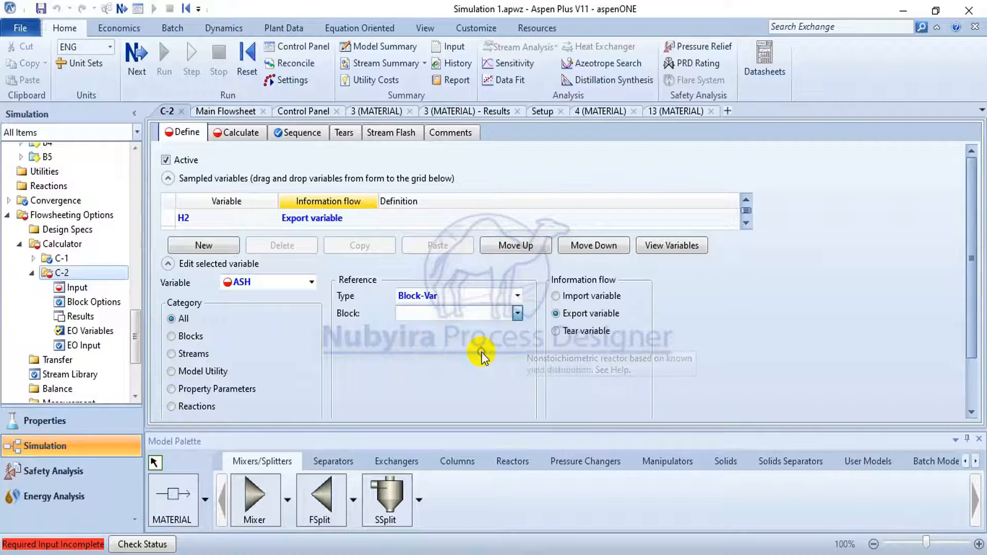
Step: Set ASH's referenced variable to MASS-YIELD, with ID1 ASH and ID2 NC
{"action": "left_click", "coordinate": [497, 334]}
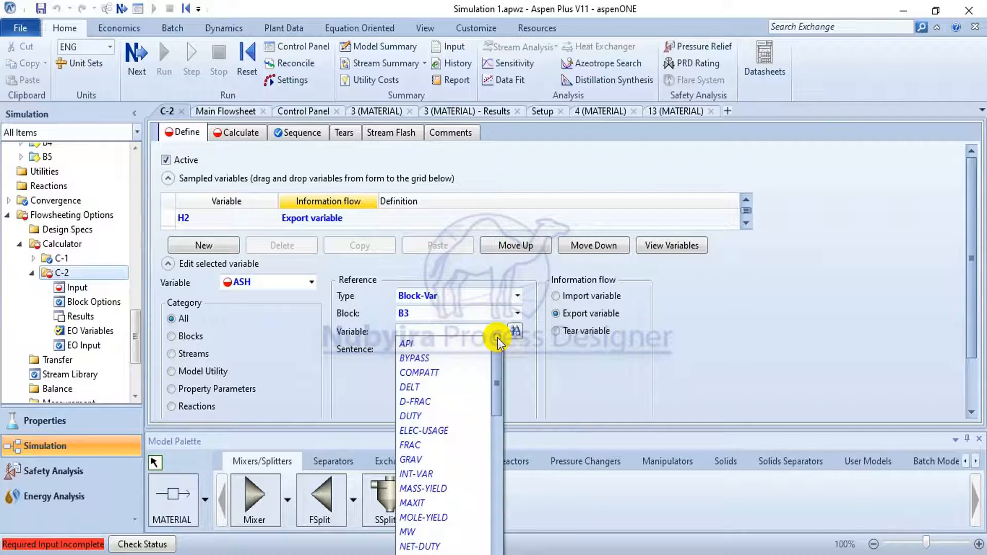
{"action": "left_click", "coordinate": [446, 488]}
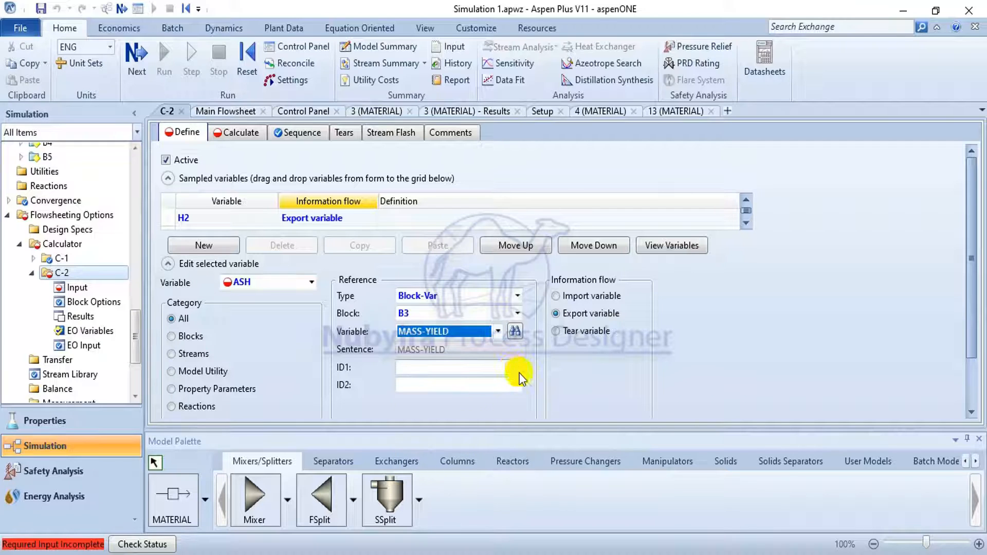
{"action": "left_click", "coordinate": [519, 372]}
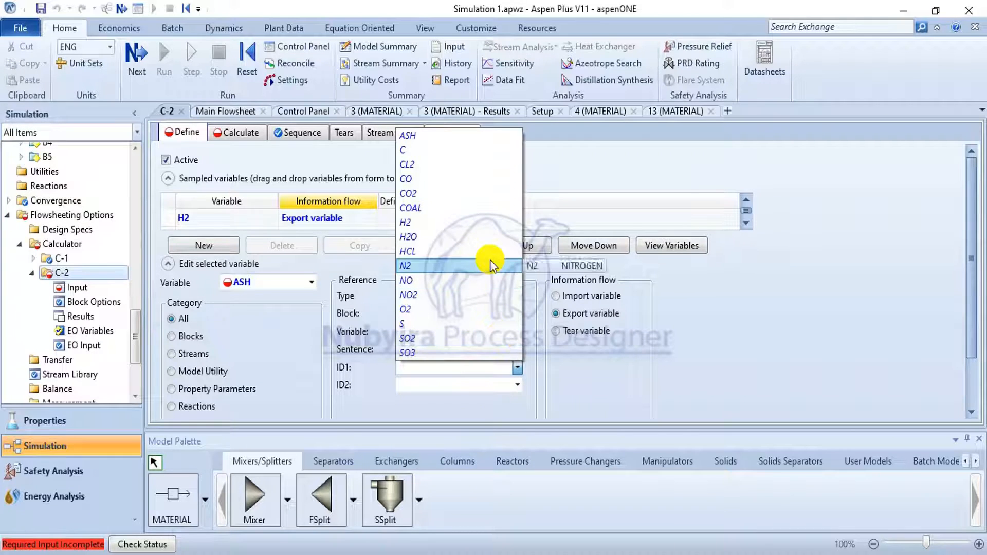
{"action": "left_click", "coordinate": [488, 137]}
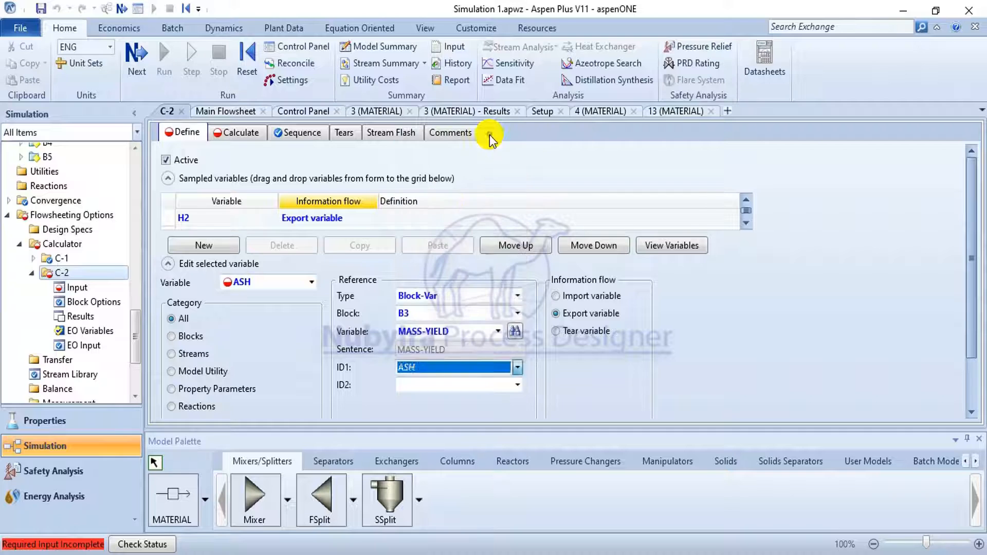
{"action": "left_click", "coordinate": [518, 384]}
{"action": "left_click", "coordinate": [456, 431]}
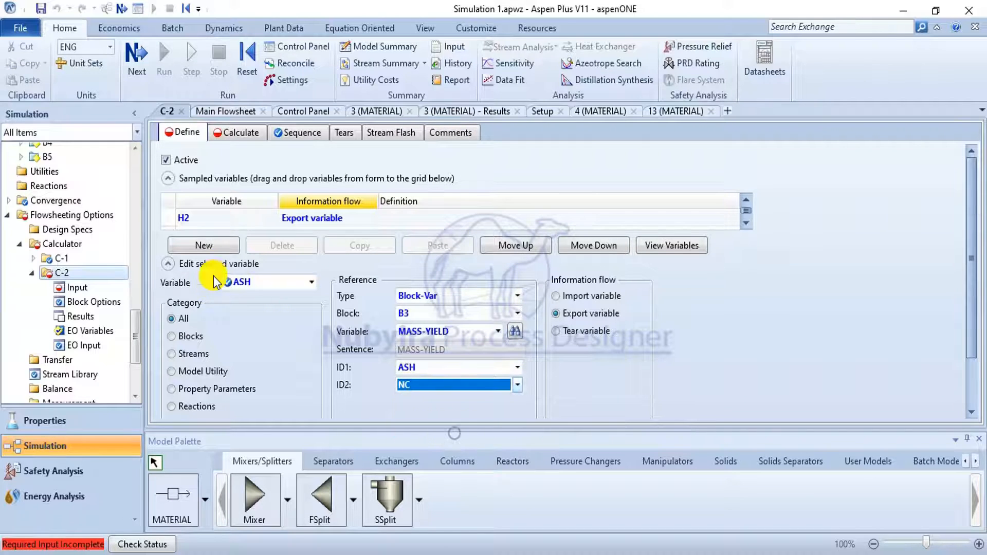
Step: Edit the CARB variable, setting its reference type to Block-Var and its block to B3
{"action": "left_click", "coordinate": [312, 283]}
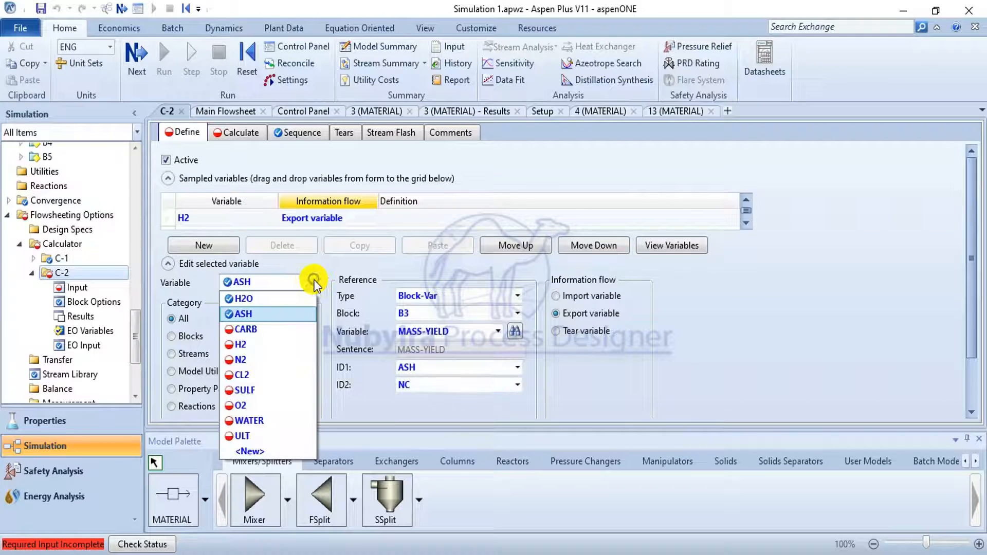
{"action": "left_click", "coordinate": [285, 323]}
{"action": "left_click", "coordinate": [516, 297]}
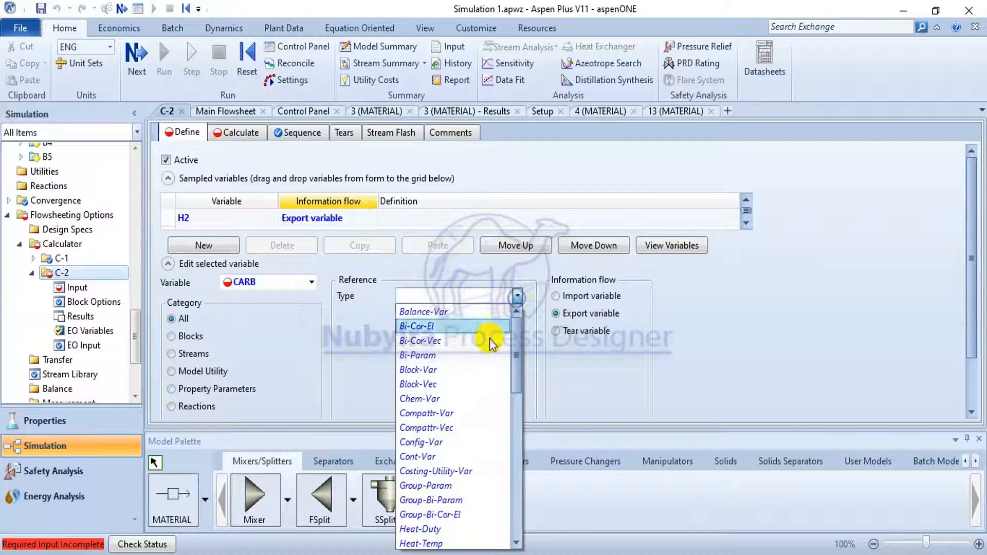
{"action": "left_click", "coordinate": [479, 369]}
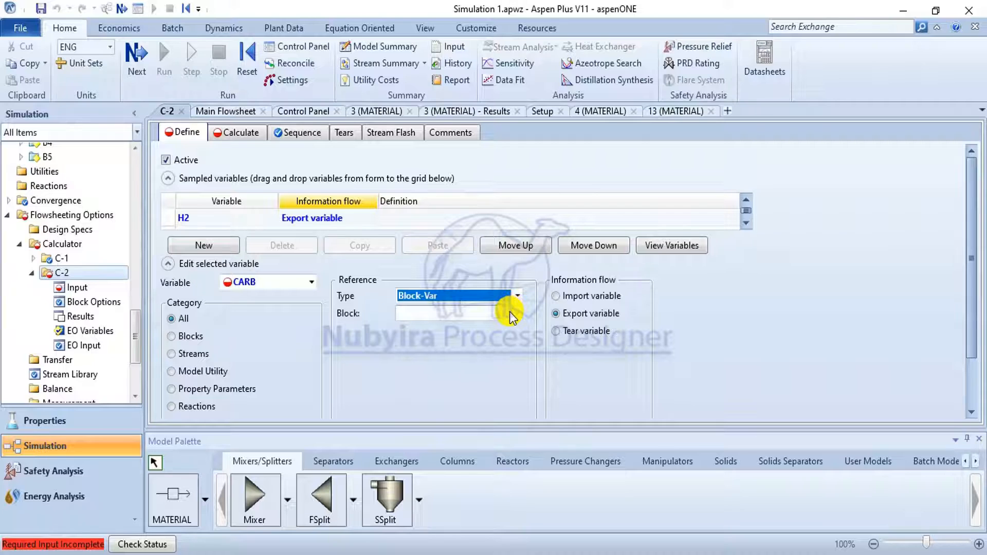
{"action": "left_click", "coordinate": [516, 313]}
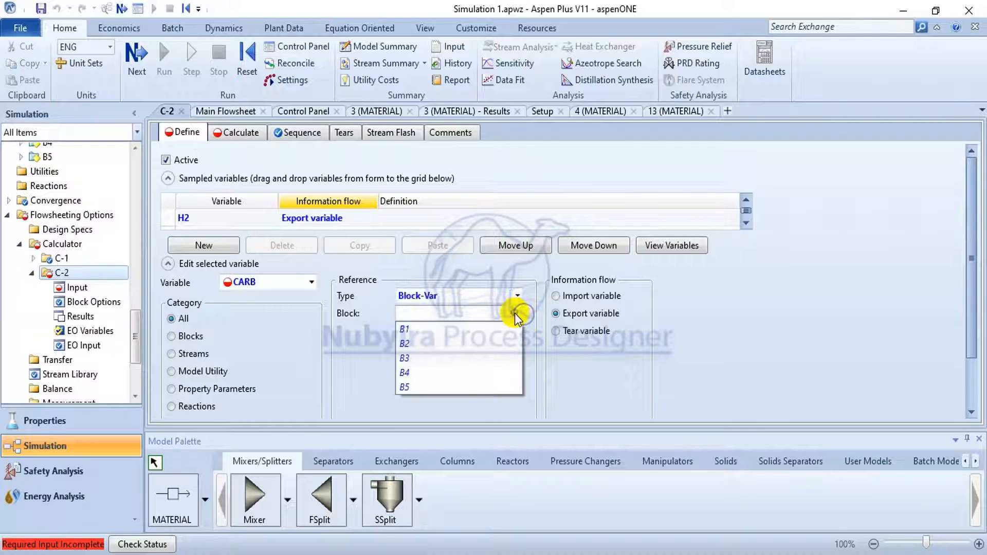
{"action": "left_click", "coordinate": [480, 358]}
Step: Set CARB's referenced variable to MASS-YIELD, with ID1 C and ID2 CISOLID
{"action": "left_click", "coordinate": [495, 333]}
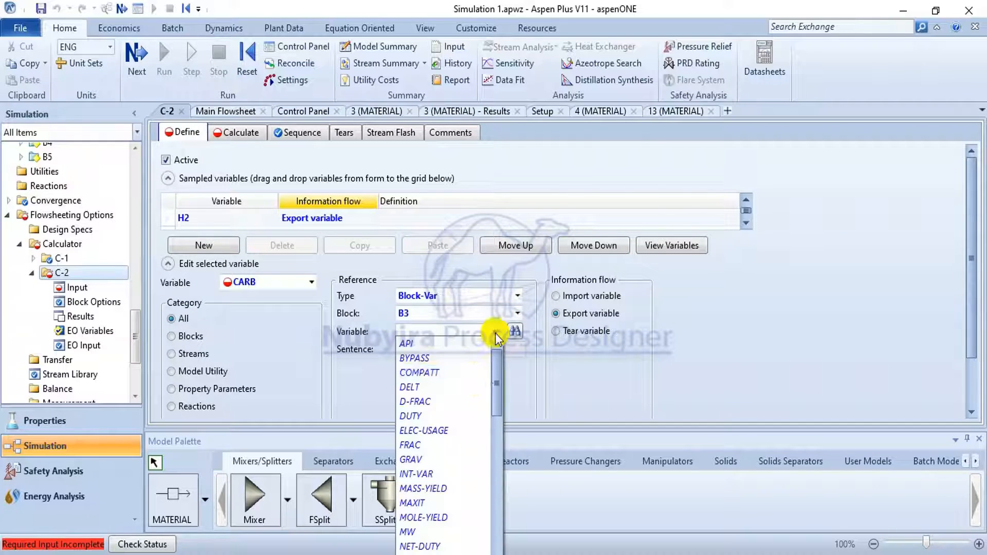
{"action": "left_click", "coordinate": [440, 489]}
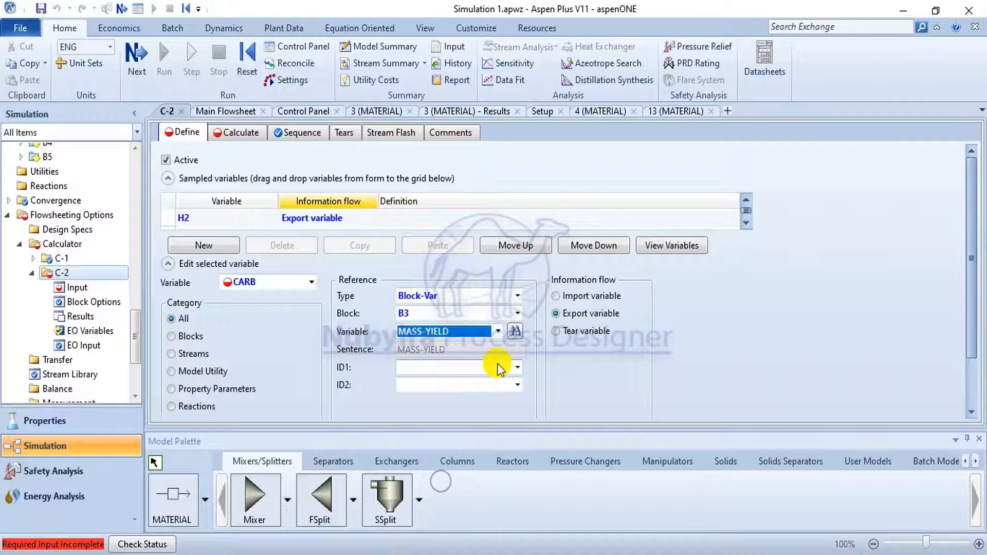
{"action": "left_click", "coordinate": [517, 369]}
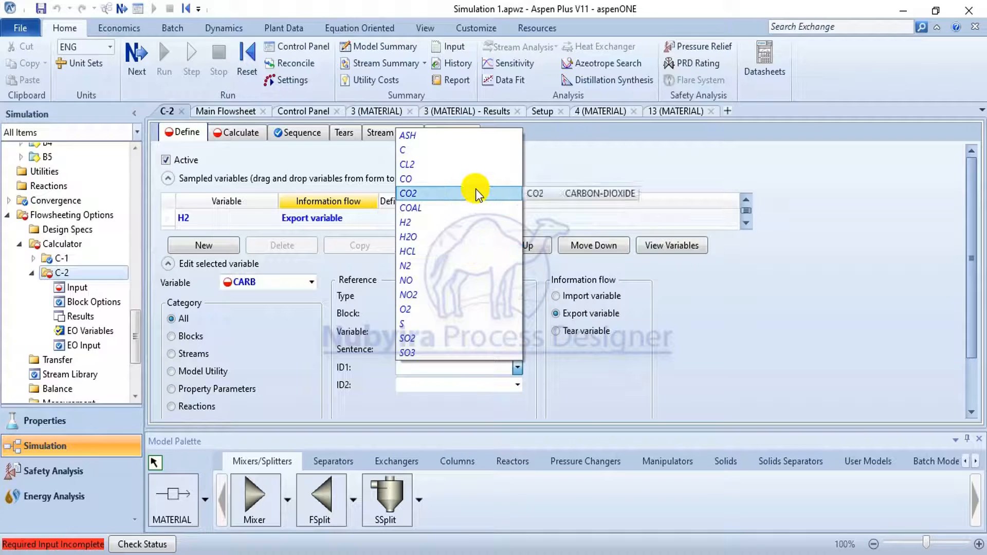
{"action": "left_click", "coordinate": [476, 149]}
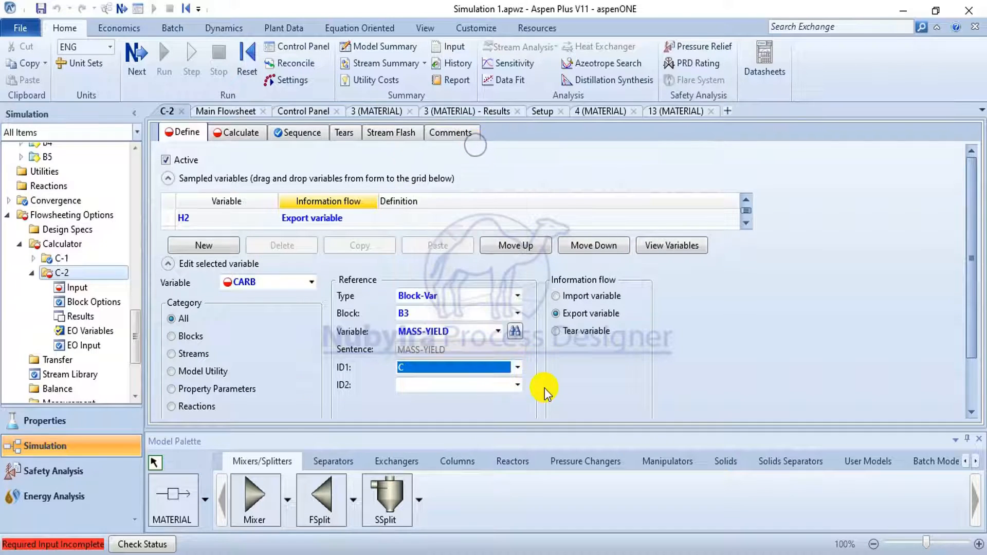
{"action": "left_click", "coordinate": [518, 386]}
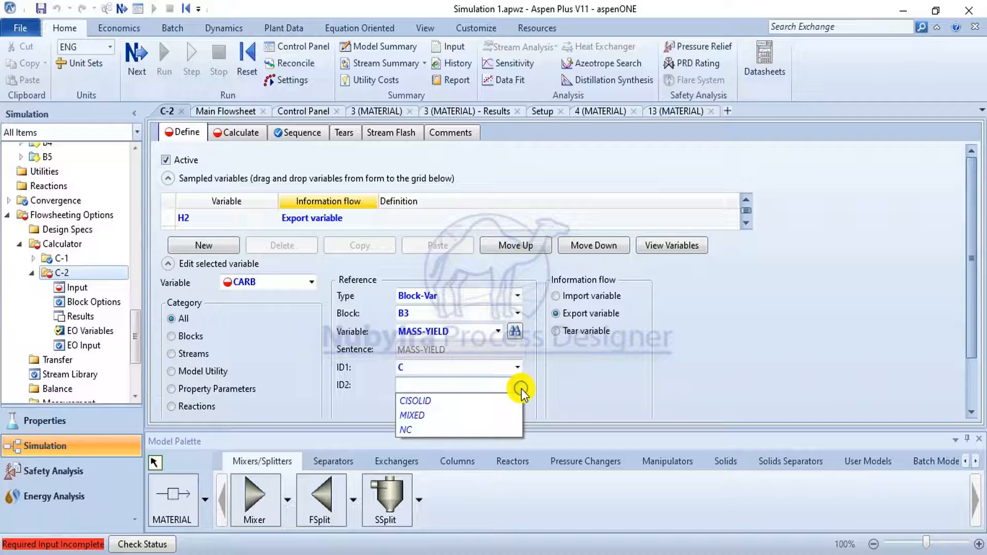
{"action": "left_click", "coordinate": [495, 403]}
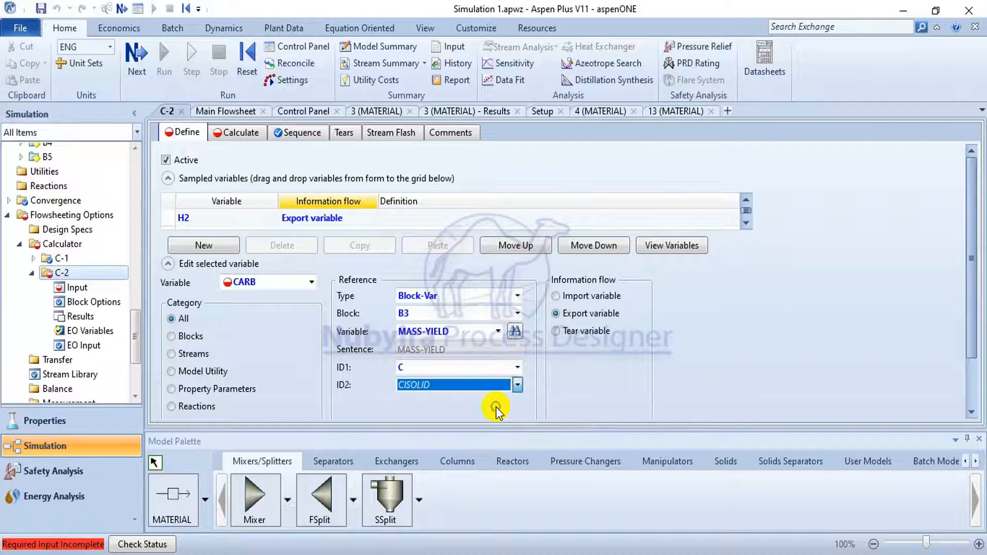
Step: Edit the H2 variable, setting its reference type to Block-Var and its block to B3
{"action": "left_click", "coordinate": [311, 283]}
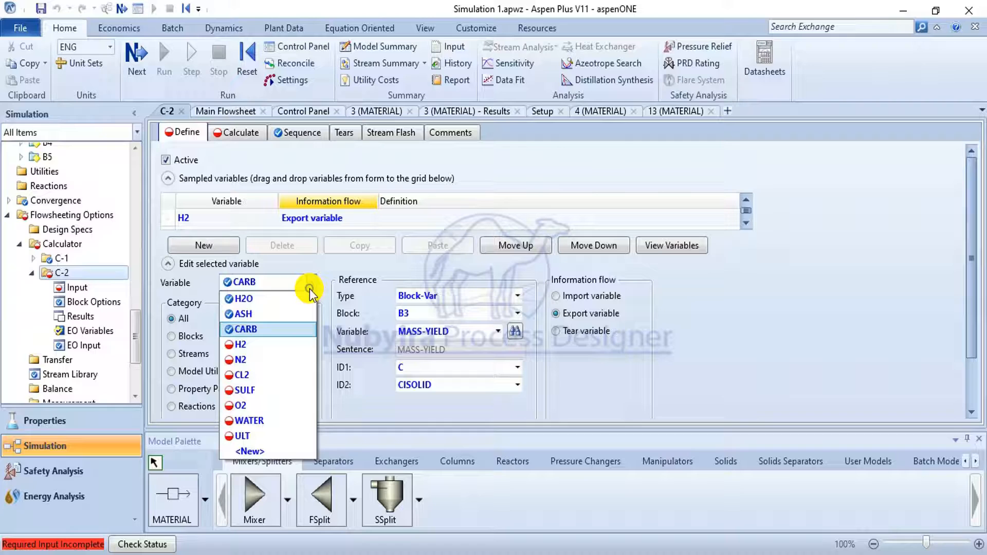
{"action": "left_click", "coordinate": [294, 341]}
{"action": "left_click", "coordinate": [517, 296]}
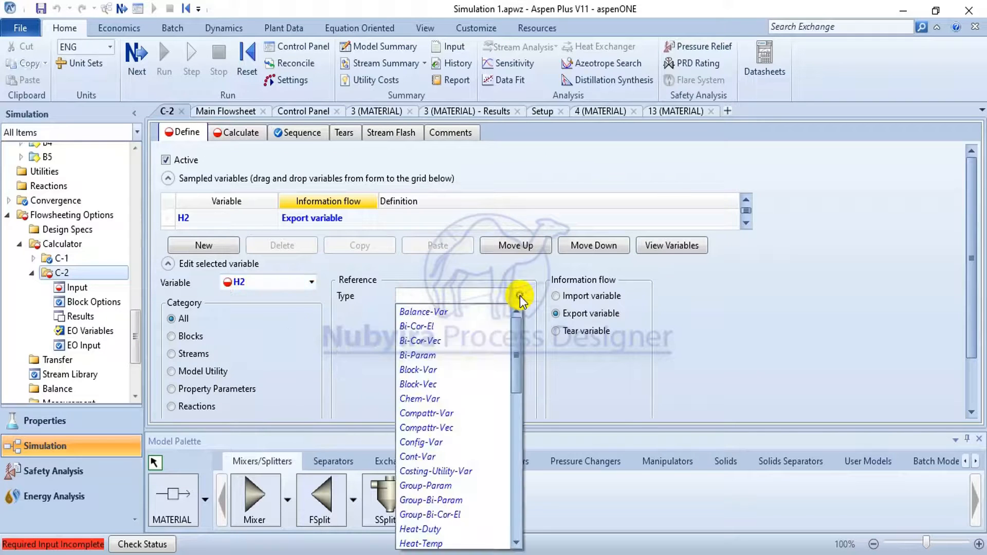
{"action": "left_click", "coordinate": [465, 418]}
{"action": "left_click", "coordinate": [510, 301]}
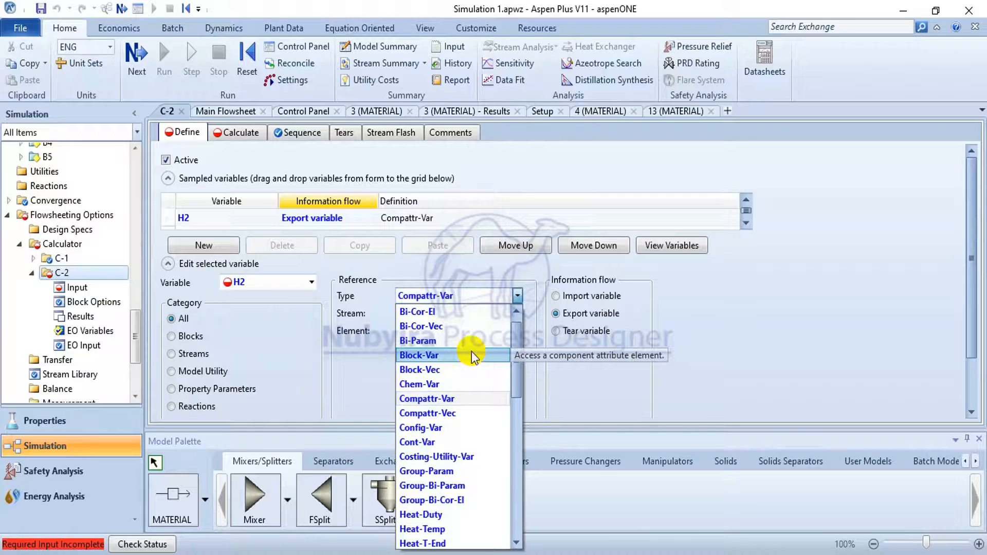
{"action": "left_click", "coordinate": [469, 355]}
{"action": "left_click", "coordinate": [514, 313]}
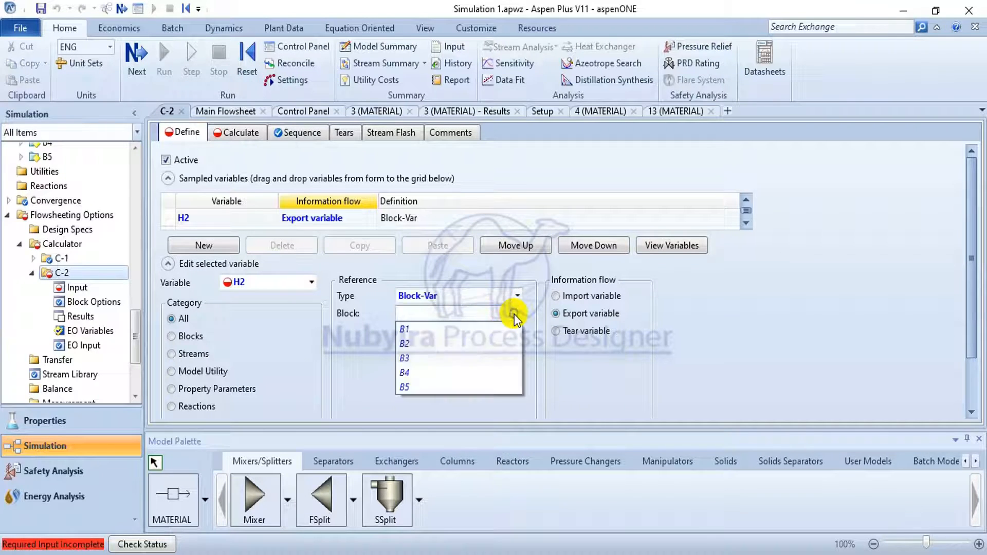
{"action": "left_click", "coordinate": [489, 359]}
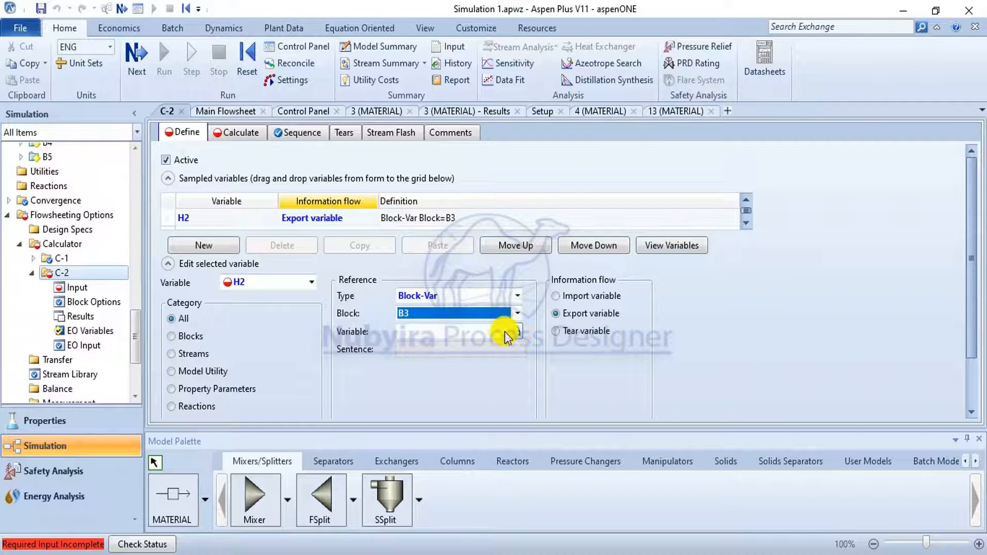
Step: Set H2's referenced variable to MASS-YIELD, with ID1 H2 and ID2 MIXED
{"action": "left_click", "coordinate": [516, 331]}
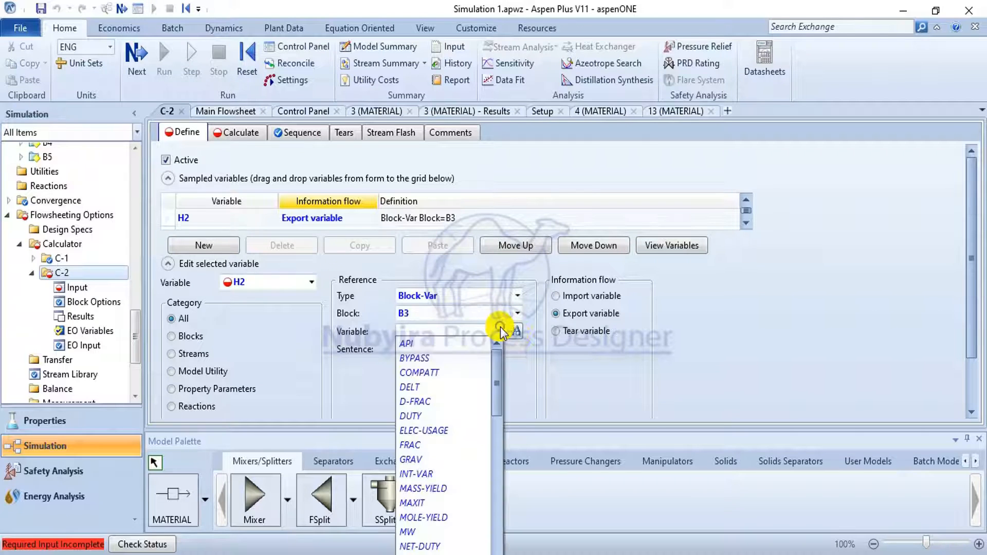
{"action": "left_click", "coordinate": [440, 488]}
{"action": "left_click", "coordinate": [516, 368]}
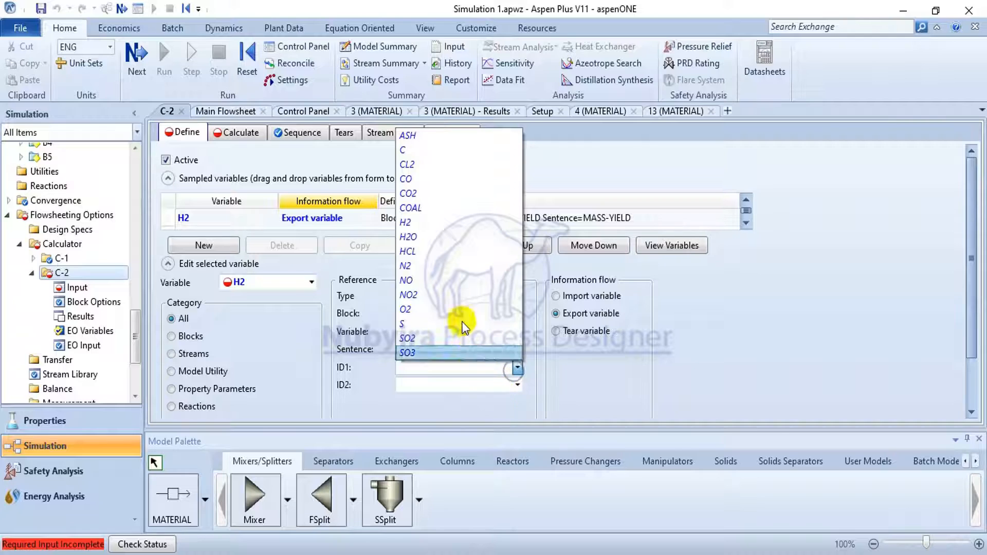
{"action": "left_click", "coordinate": [461, 223]}
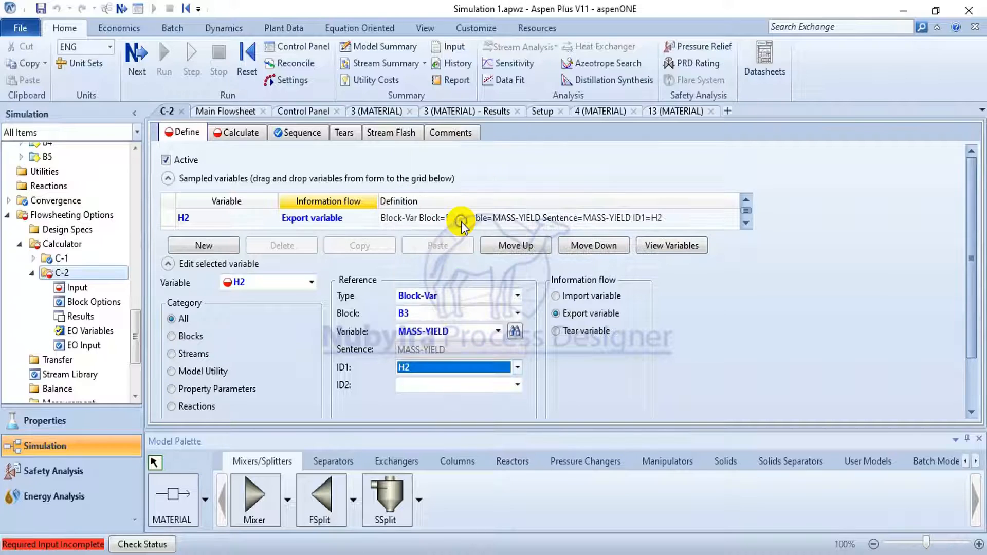
{"action": "left_click", "coordinate": [518, 385]}
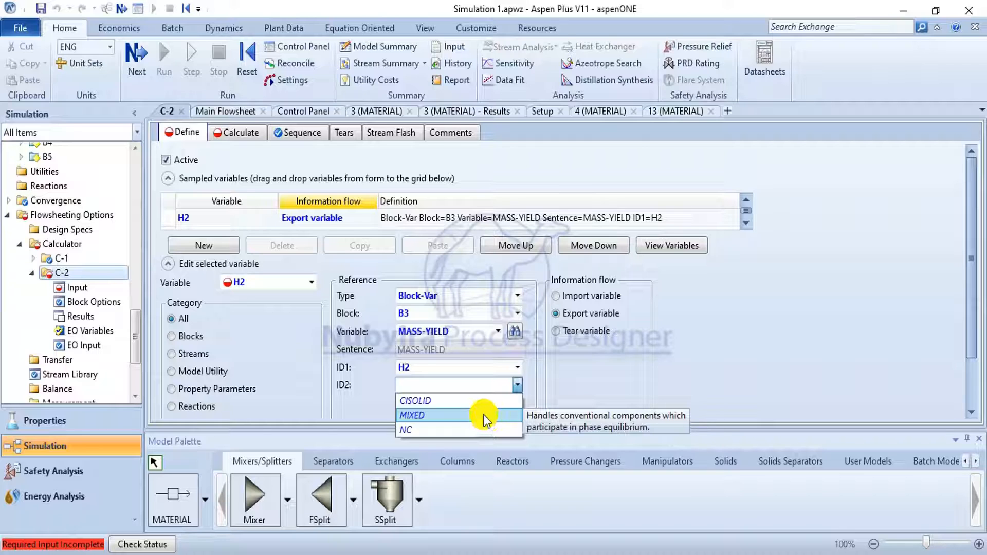
{"action": "left_click", "coordinate": [486, 416]}
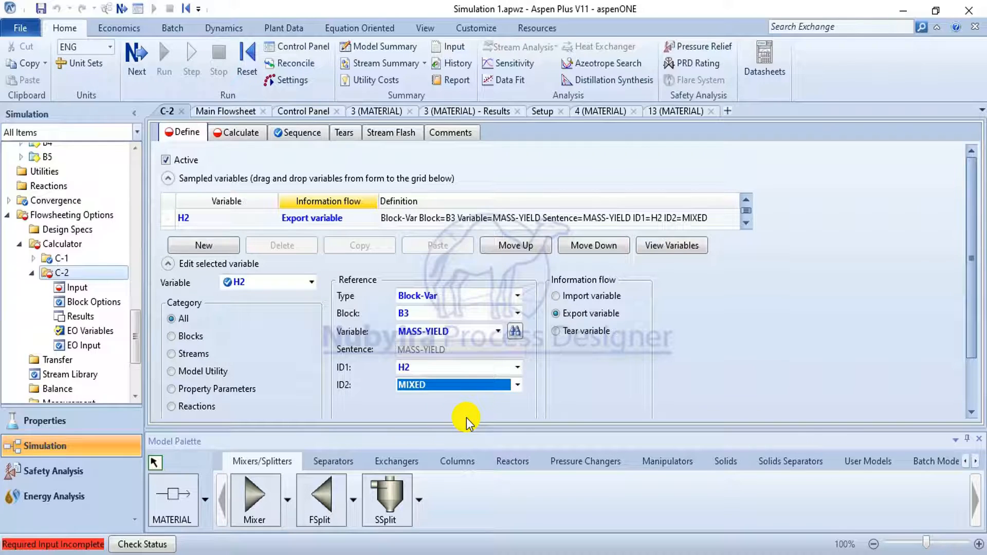
Step: Correct the H2O variable's reference by setting its ID1 to H2O
{"action": "left_click", "coordinate": [312, 282]}
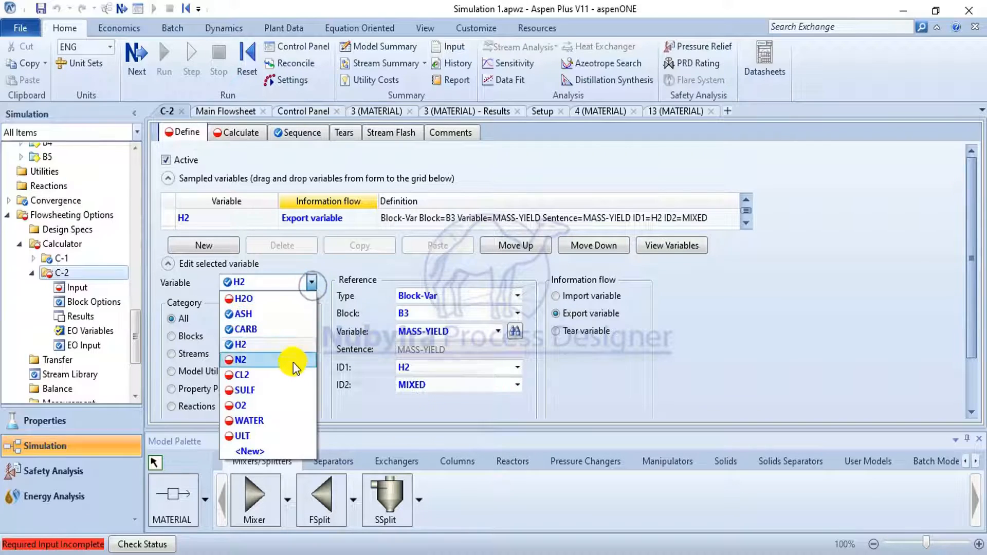
{"action": "left_click", "coordinate": [297, 304]}
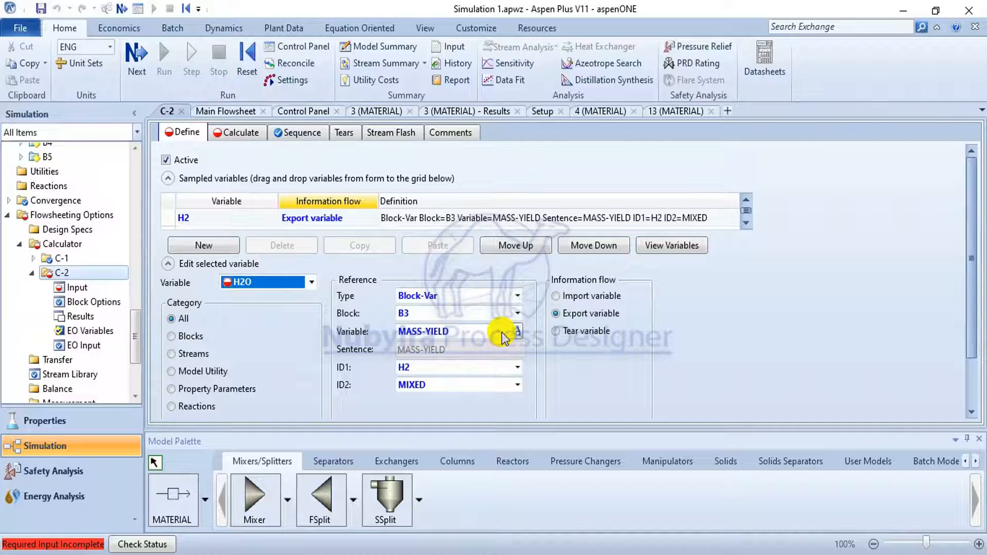
{"action": "left_click", "coordinate": [519, 368]}
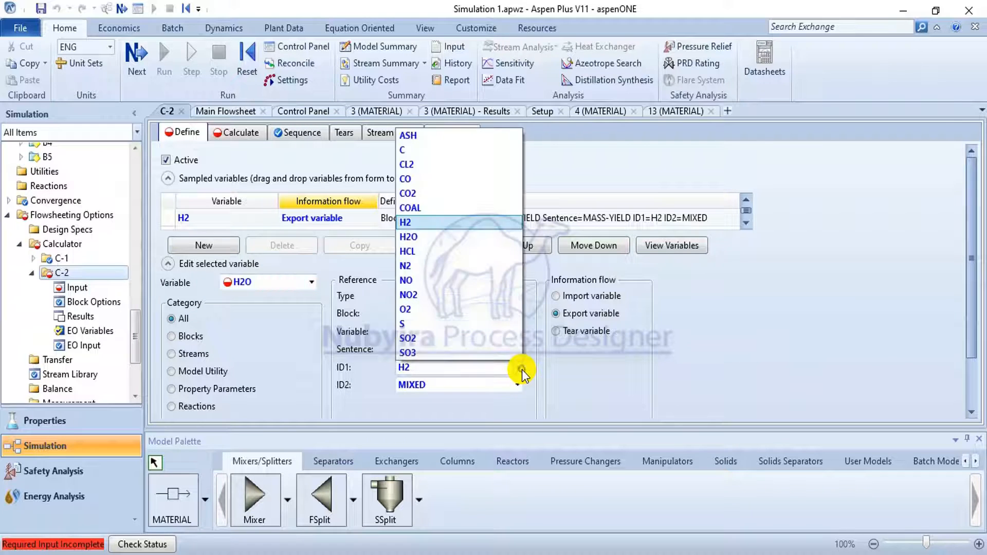
{"action": "left_click", "coordinate": [456, 239]}
Step: Edit the N2 variable, setting its reference type to Block-Var and its block to B3
{"action": "left_click", "coordinate": [311, 282]}
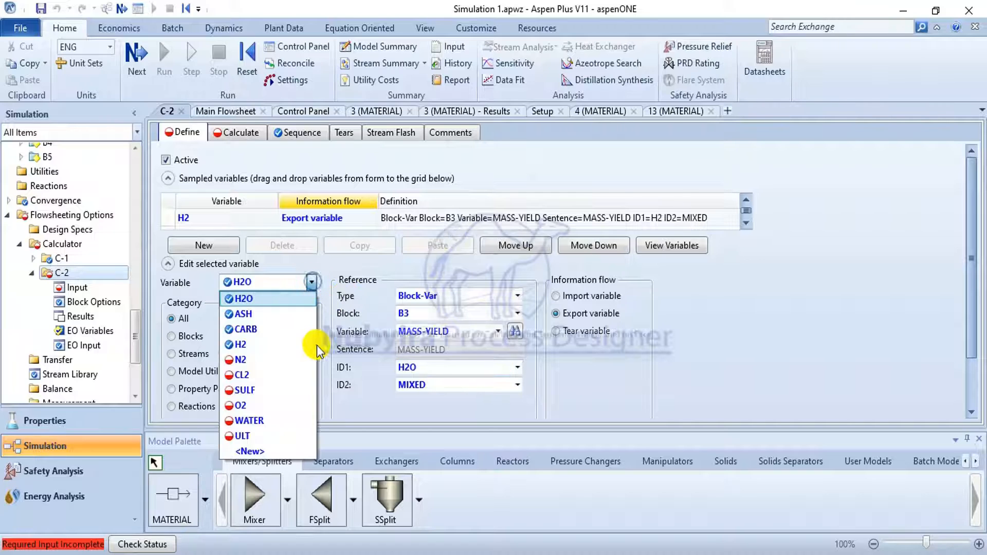
{"action": "left_click", "coordinate": [298, 361]}
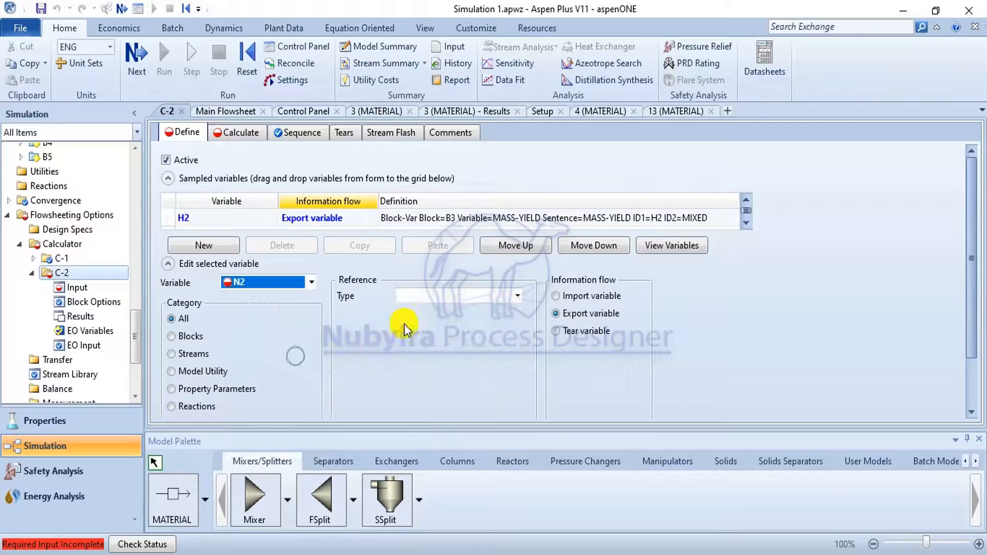
{"action": "left_click", "coordinate": [509, 298]}
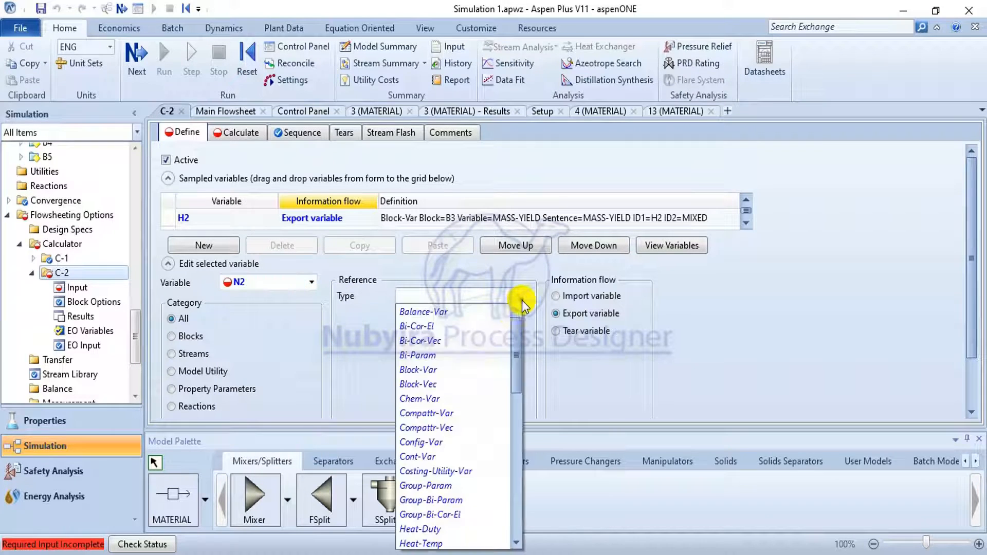
{"action": "left_click", "coordinate": [470, 370]}
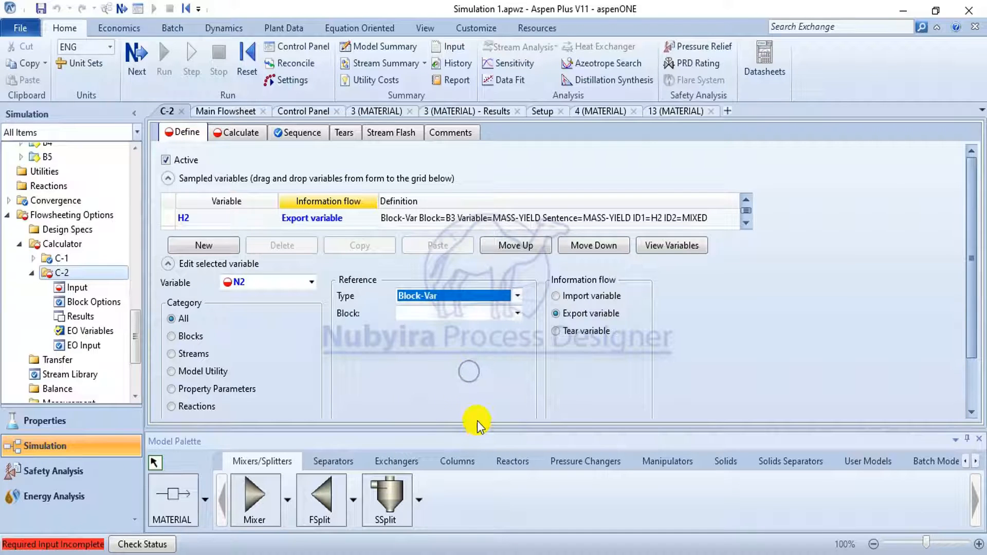
{"action": "left_click", "coordinate": [519, 315]}
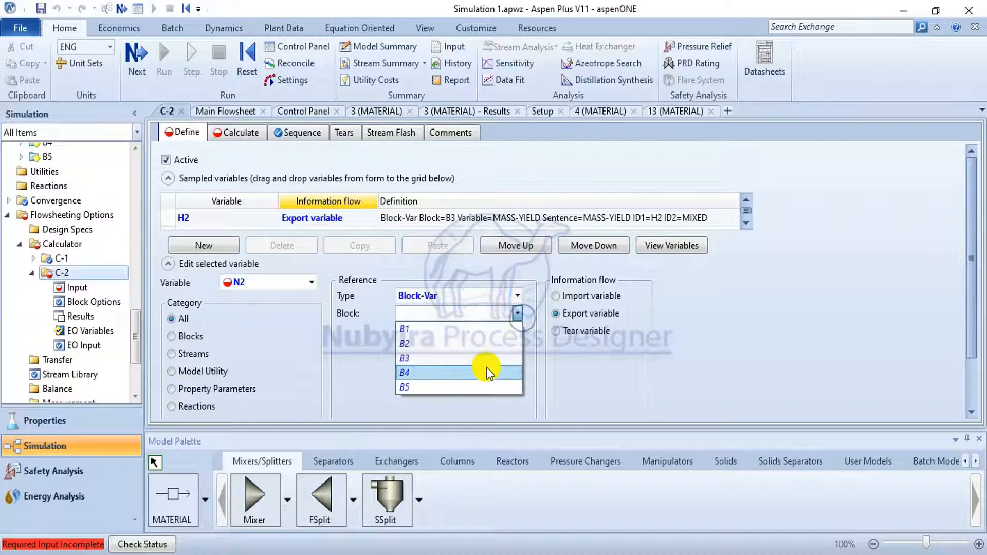
{"action": "left_click", "coordinate": [487, 360]}
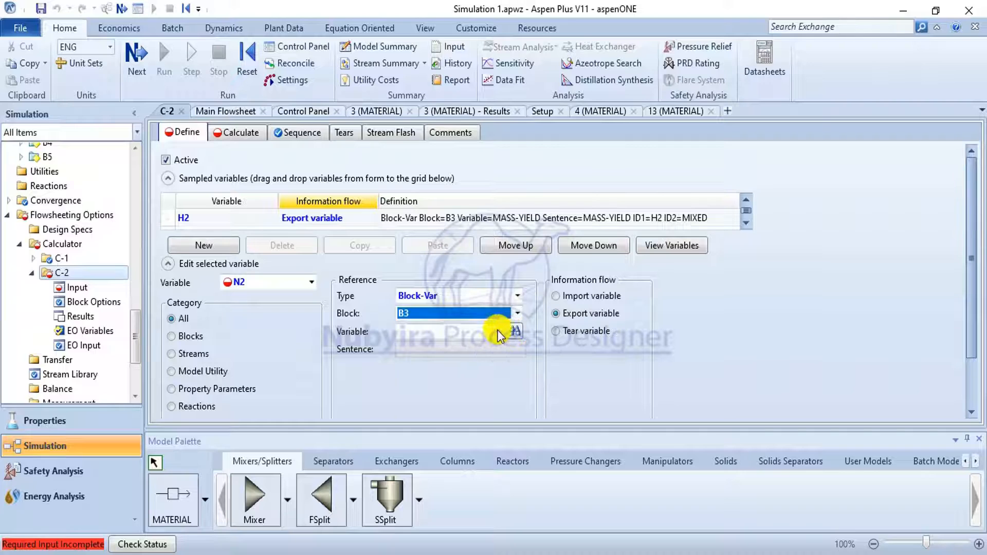
Step: Set N2's referenced variable to MASS-YIELD, with ID1 N2 and ID2 MIXED
{"action": "left_click", "coordinate": [498, 330]}
{"action": "left_click", "coordinate": [446, 486]}
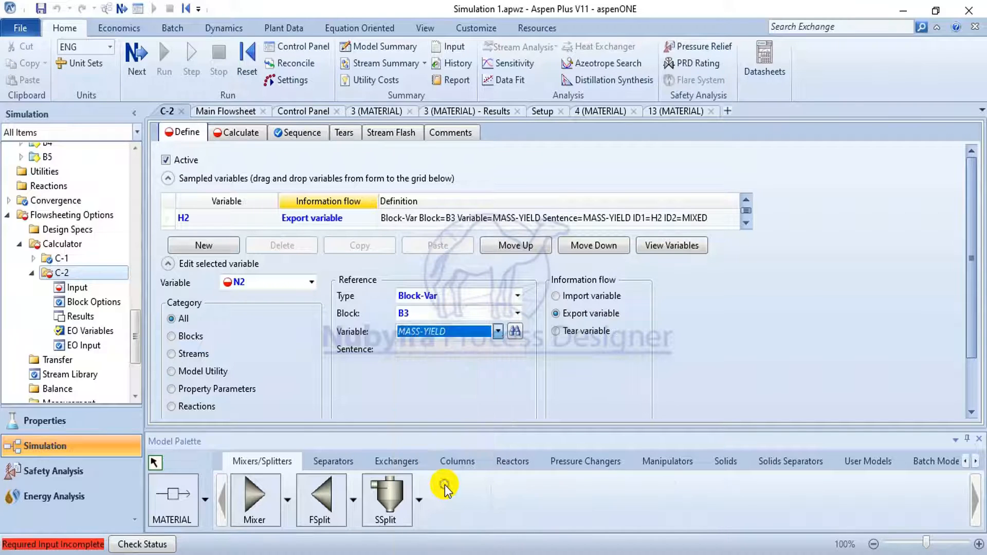
{"action": "left_click", "coordinate": [514, 370]}
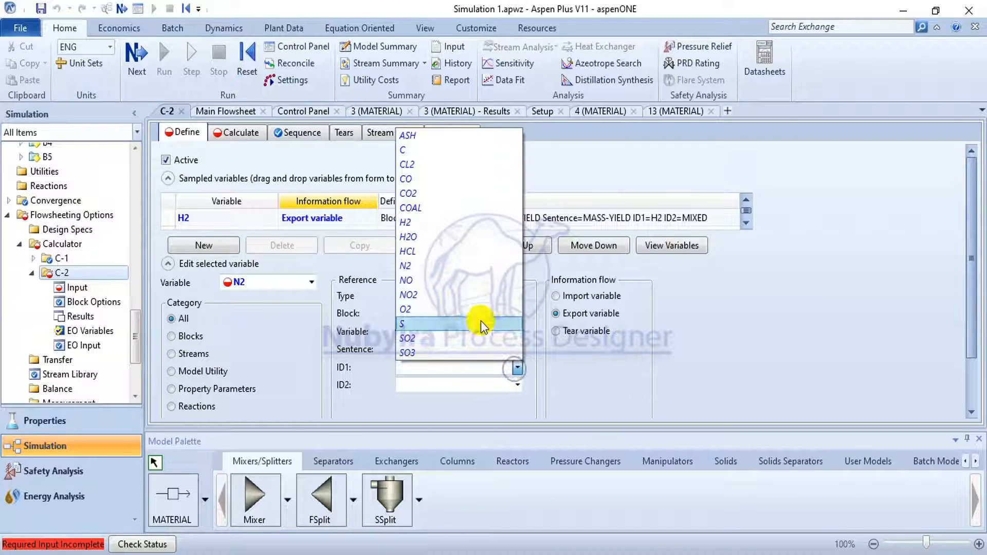
{"action": "left_click", "coordinate": [474, 267]}
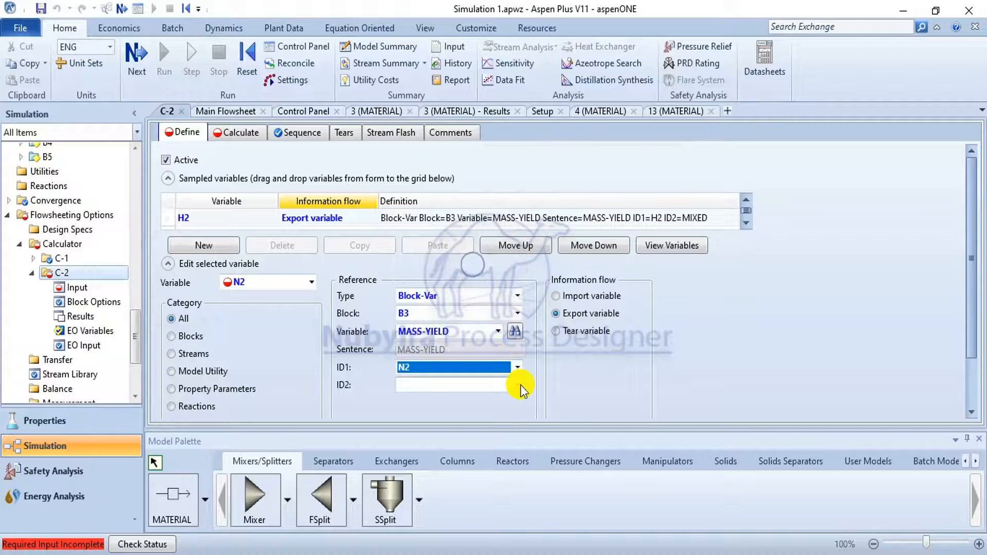
{"action": "left_click", "coordinate": [519, 385]}
{"action": "left_click", "coordinate": [489, 417]}
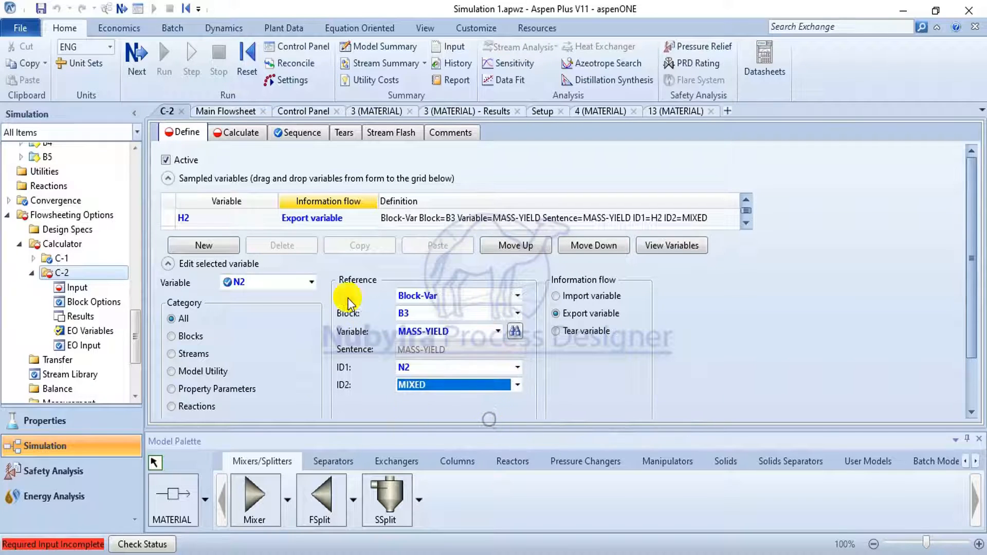
Step: Edit the CL2 variable, setting its reference type to Block-Var and its block to B3
{"action": "left_click", "coordinate": [311, 282]}
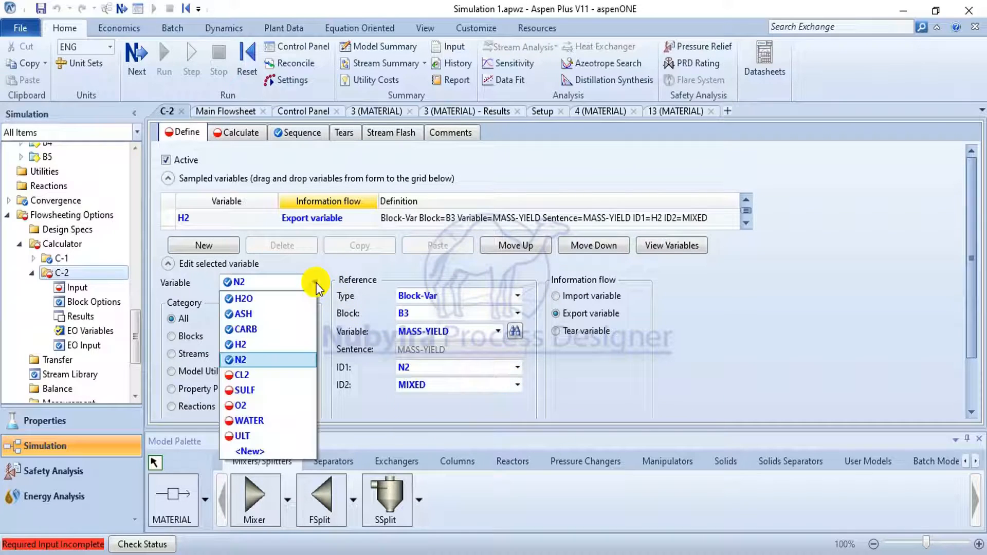
{"action": "left_click", "coordinate": [292, 376]}
{"action": "left_click", "coordinate": [517, 295]}
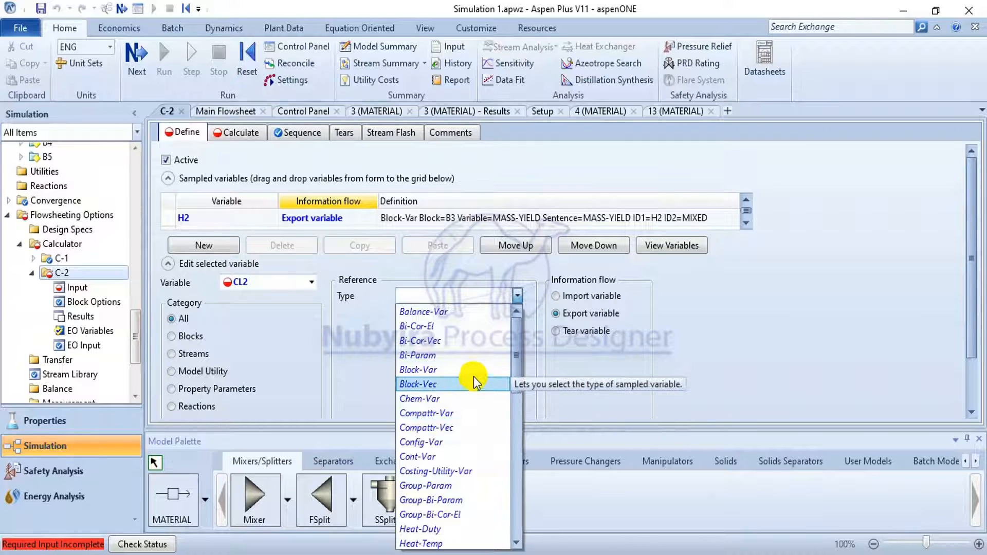
{"action": "left_click", "coordinate": [473, 370]}
{"action": "left_click", "coordinate": [518, 313]}
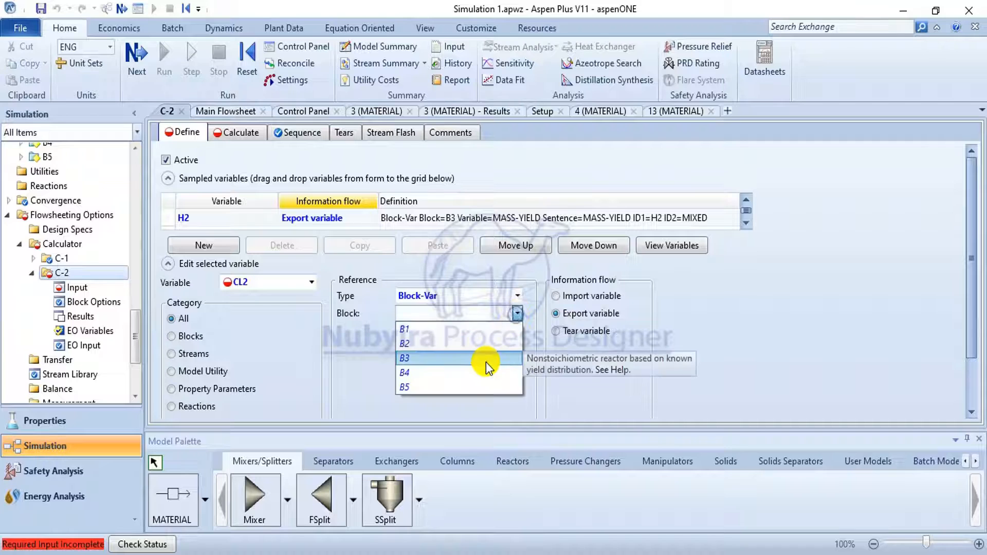
{"action": "left_click", "coordinate": [486, 363]}
Step: Set CL2's referenced variable to MASS-YIELD, with ID1 CL2 and ID2 MIXED
{"action": "left_click", "coordinate": [503, 335]}
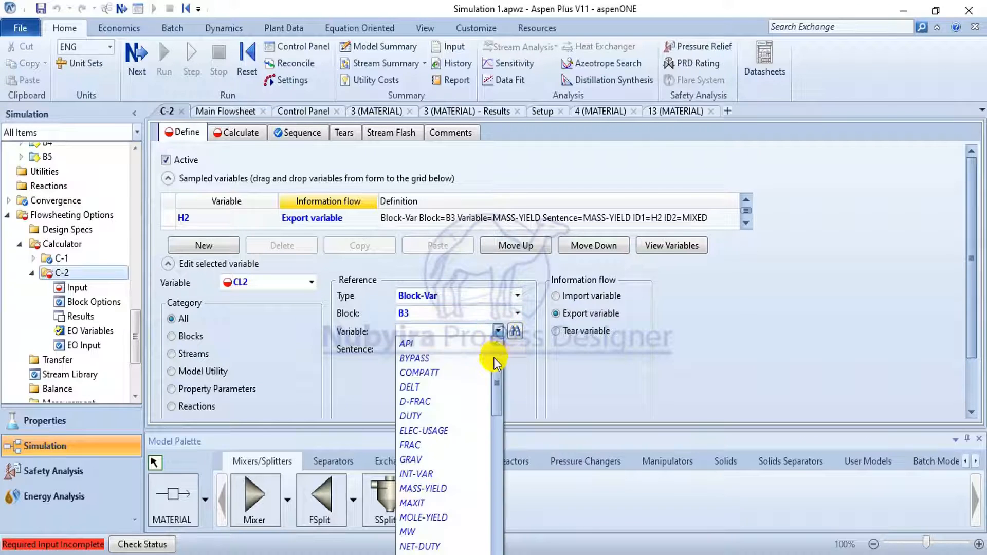
{"action": "left_click", "coordinate": [462, 482]}
{"action": "left_click", "coordinate": [518, 369]}
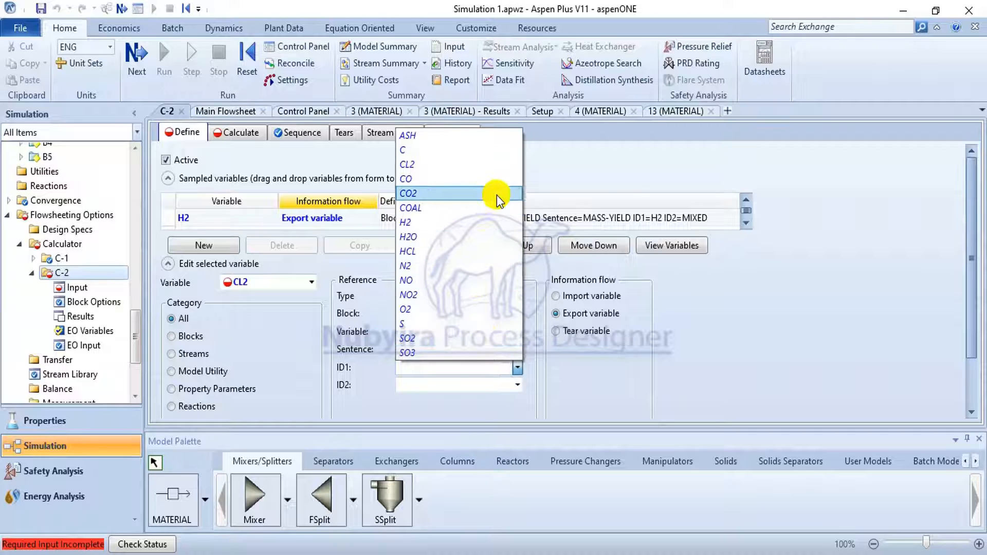
{"action": "left_click", "coordinate": [496, 166]}
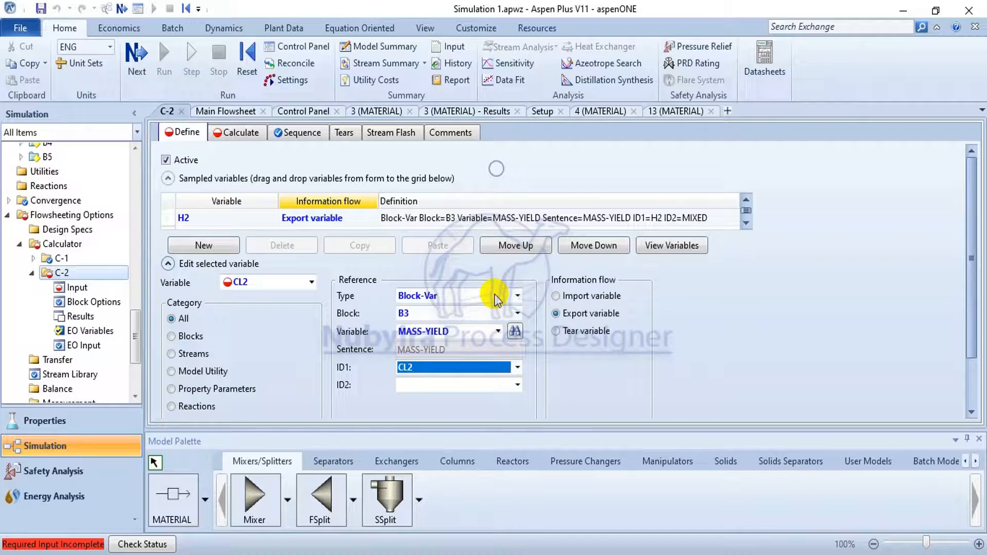
{"action": "left_click", "coordinate": [517, 390]}
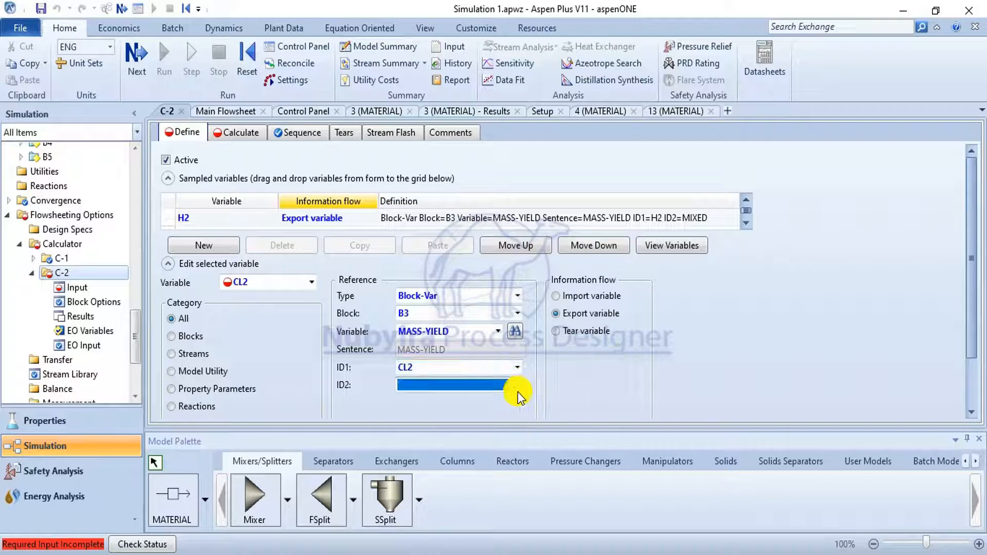
{"action": "left_click", "coordinate": [506, 415]}
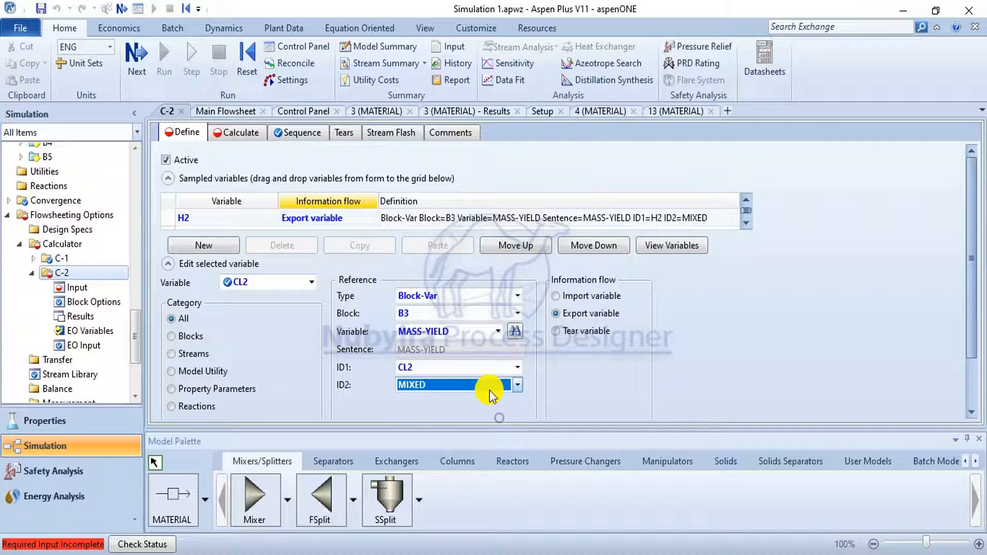
Step: Reference SULF and O2 to block B3's MASS-YIELD with ID1 S and O2 and ID2 MIXED, and review the sampled variable definitions
{"action": "left_click", "coordinate": [311, 282]}
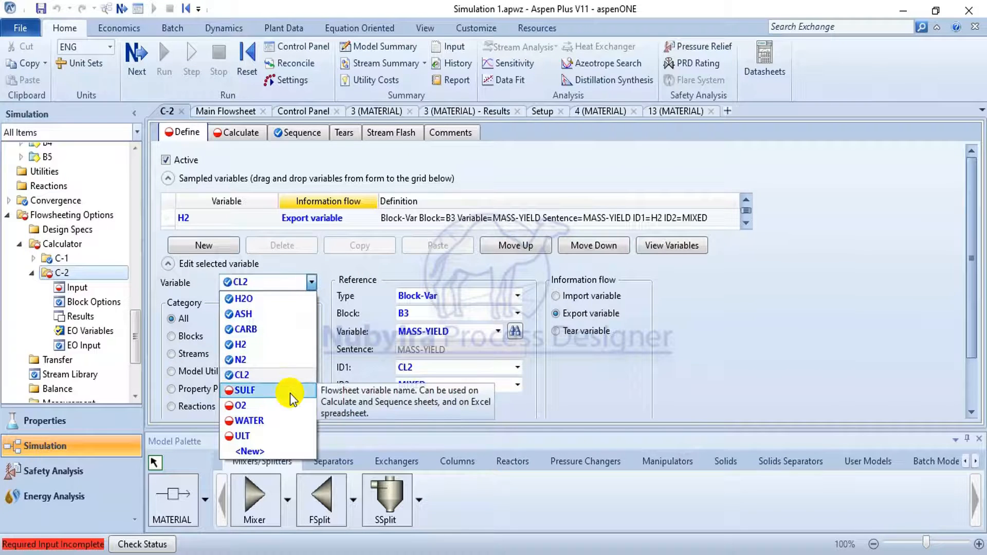
{"action": "left_click", "coordinate": [278, 405]}
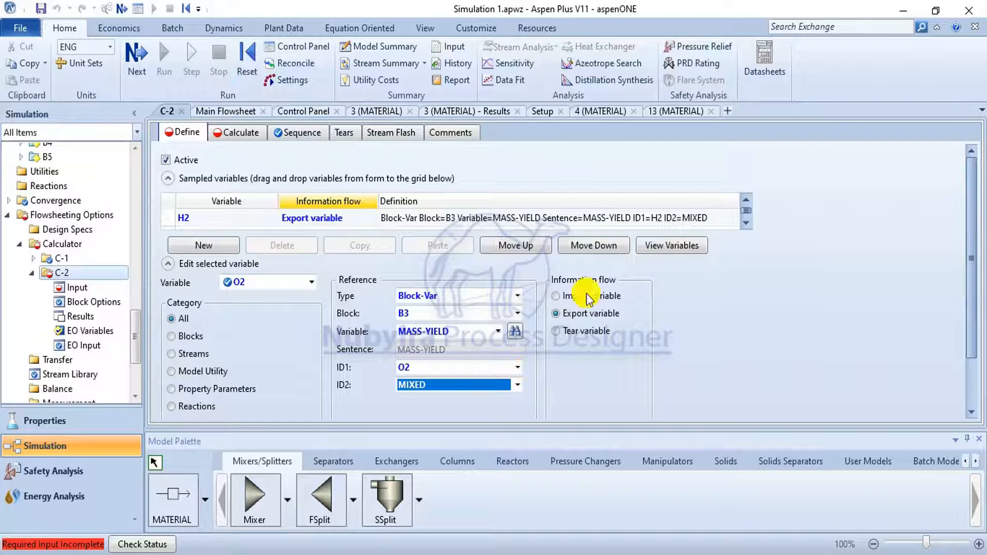
{"action": "left_click", "coordinate": [168, 265]}
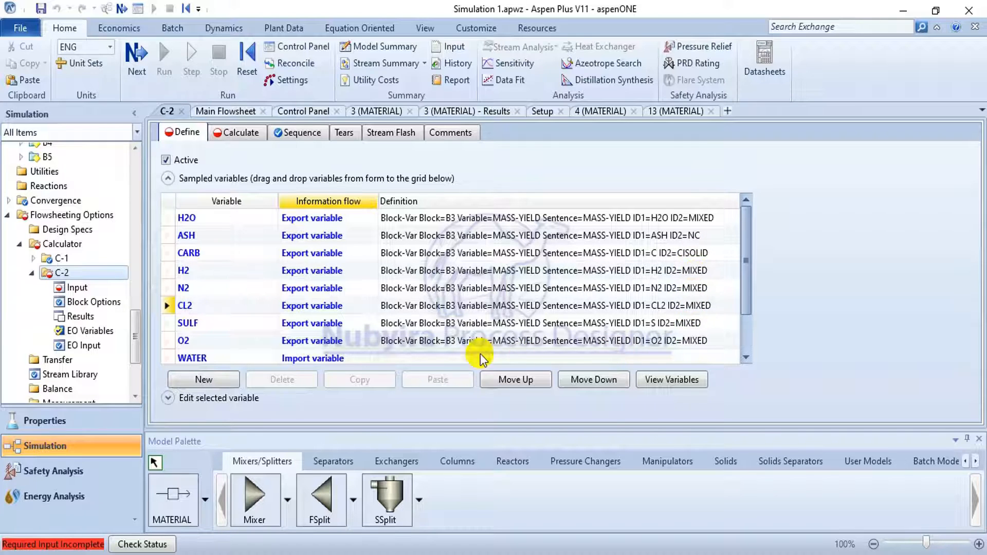
{"action": "left_click", "coordinate": [204, 399]}
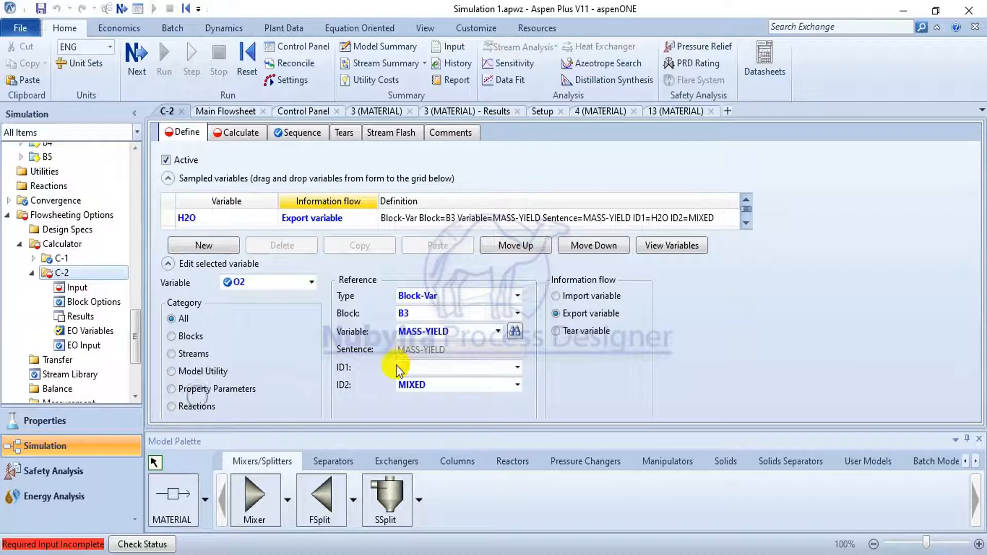
Step: Edit the WATER import variable, setting its reference type to Compattr-Var
{"action": "left_click", "coordinate": [307, 287]}
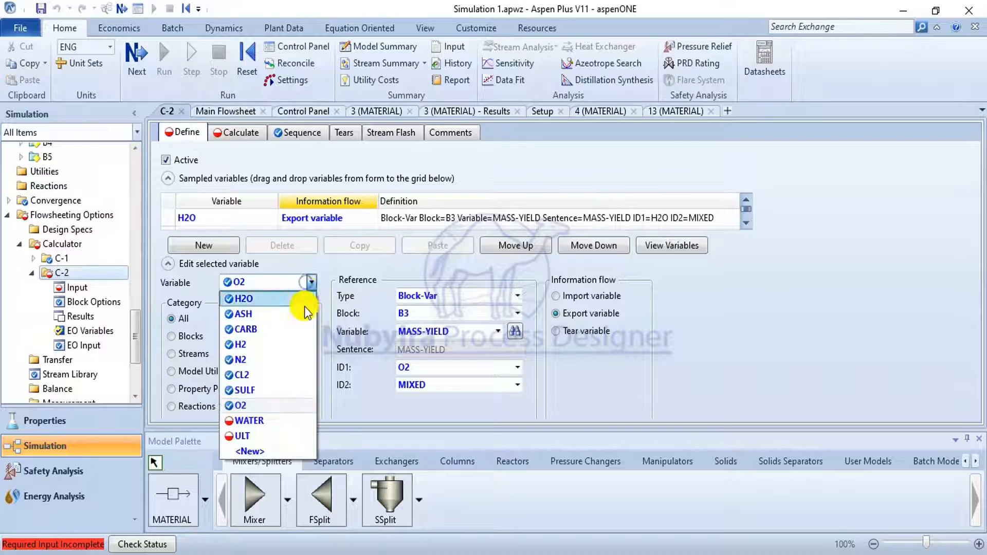
{"action": "left_click", "coordinate": [264, 418]}
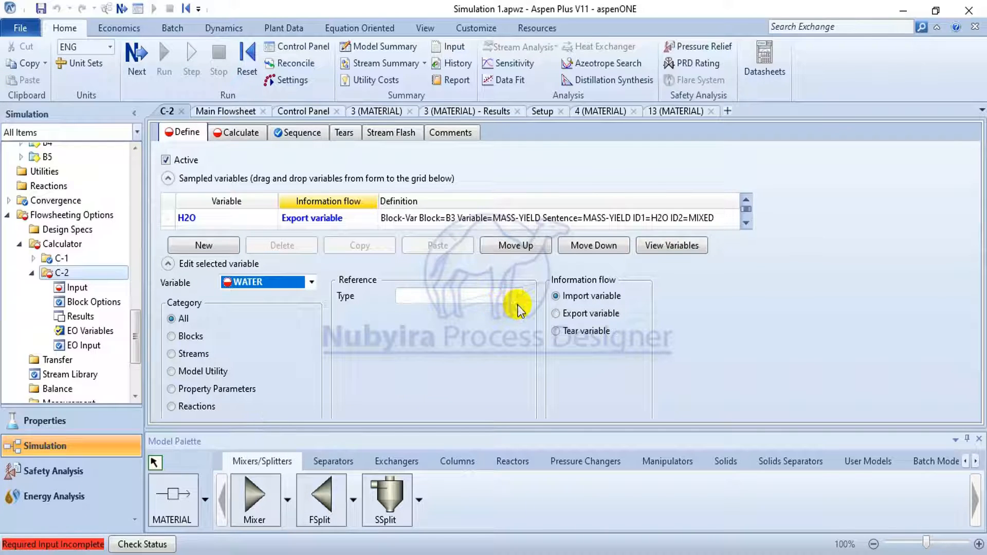
{"action": "left_click", "coordinate": [520, 293]}
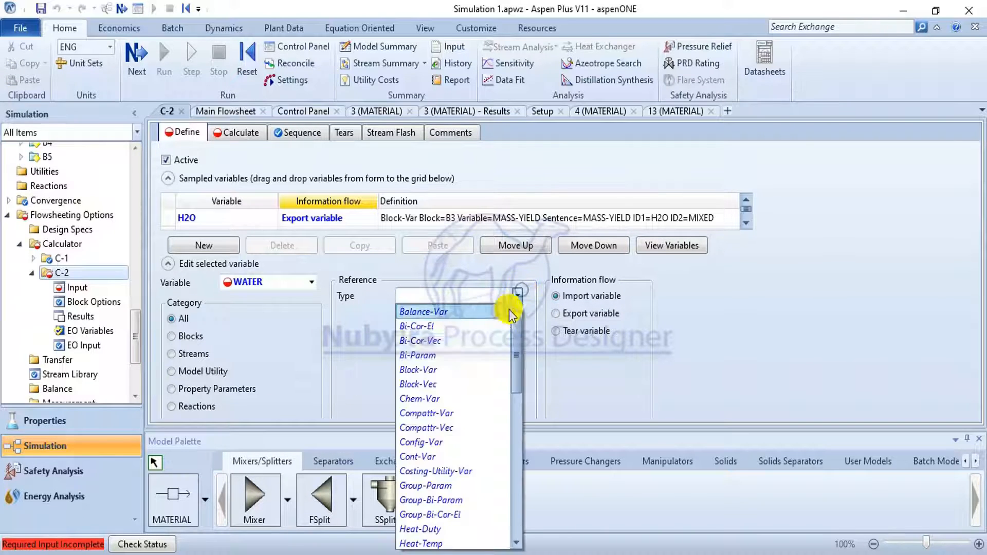
{"action": "left_click", "coordinate": [462, 412]}
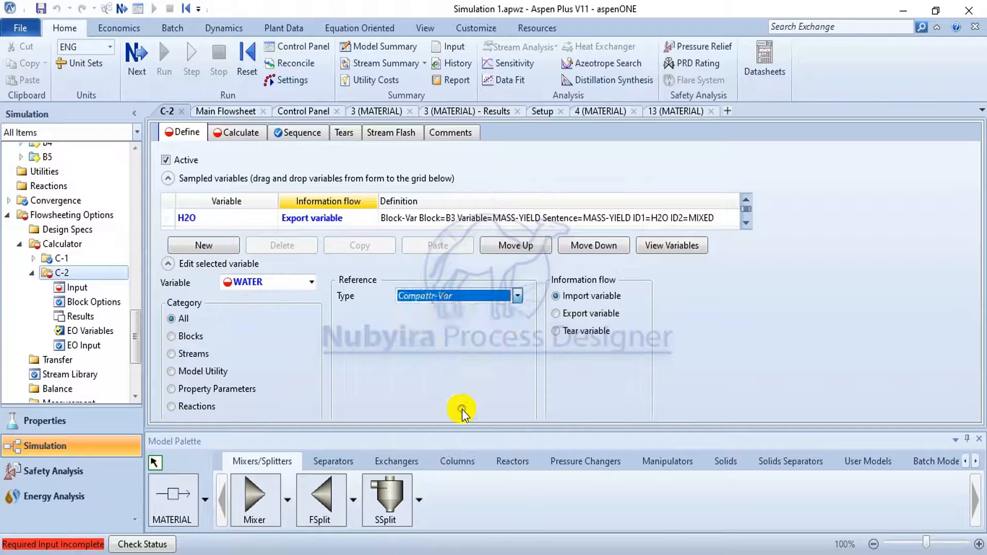
{"action": "left_click", "coordinate": [516, 312]}
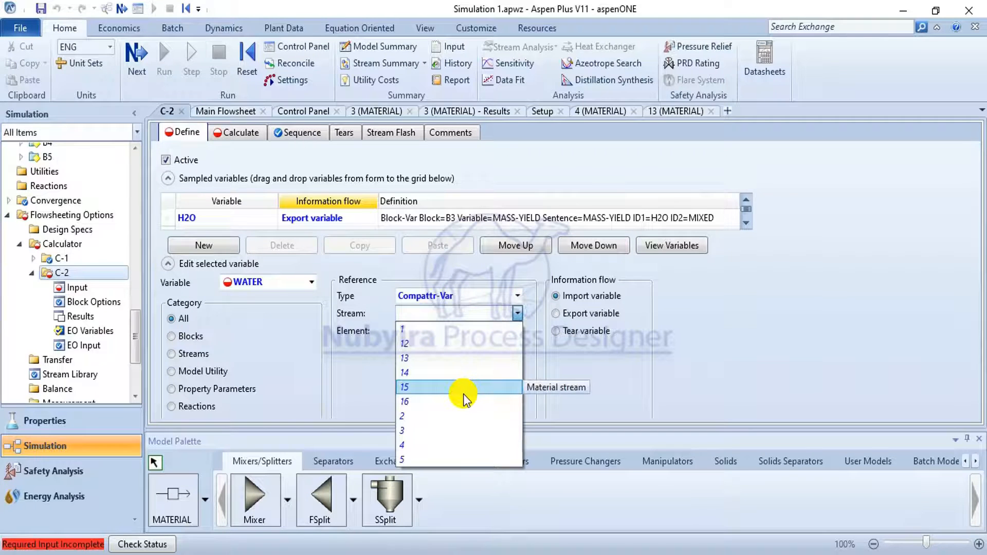
Step: Reroute calculator C-2's connection line to B3 below stream 3 on the main flowsheet, and return to the C-2 form
{"action": "left_click", "coordinate": [232, 118]}
{"action": "left_click", "coordinate": [233, 117]}
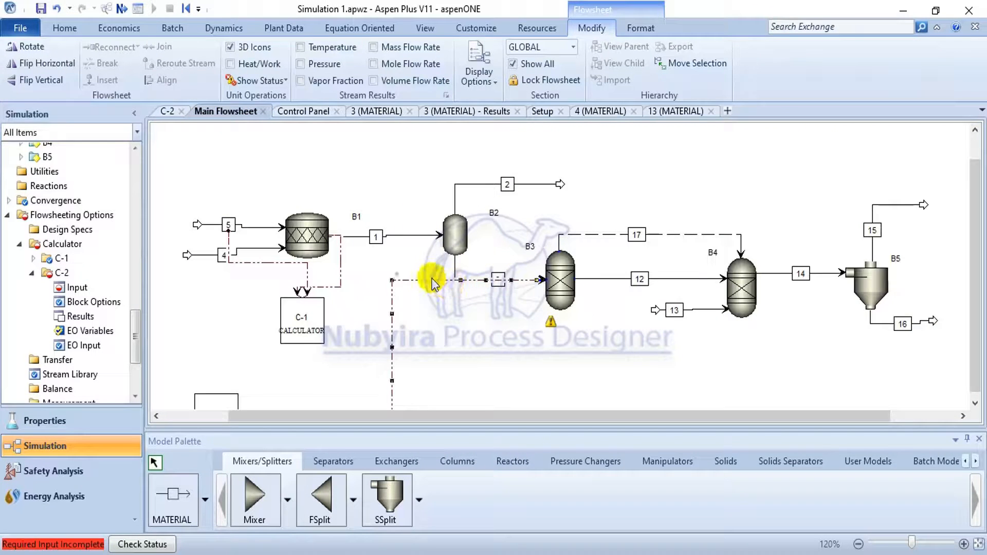
{"action": "left_click_drag", "start_coordinate": [432, 279], "coordinate": [433, 311]}
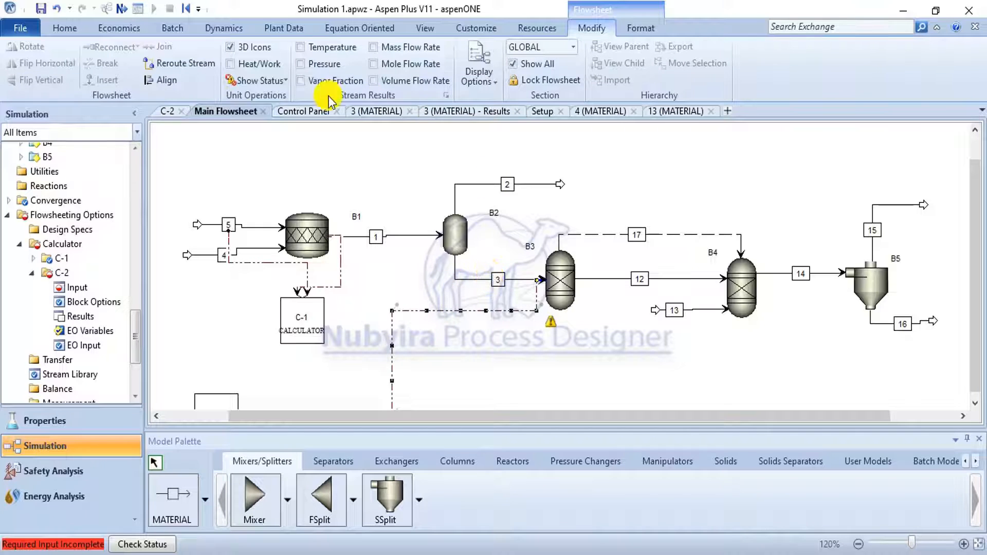
{"action": "left_click", "coordinate": [164, 111]}
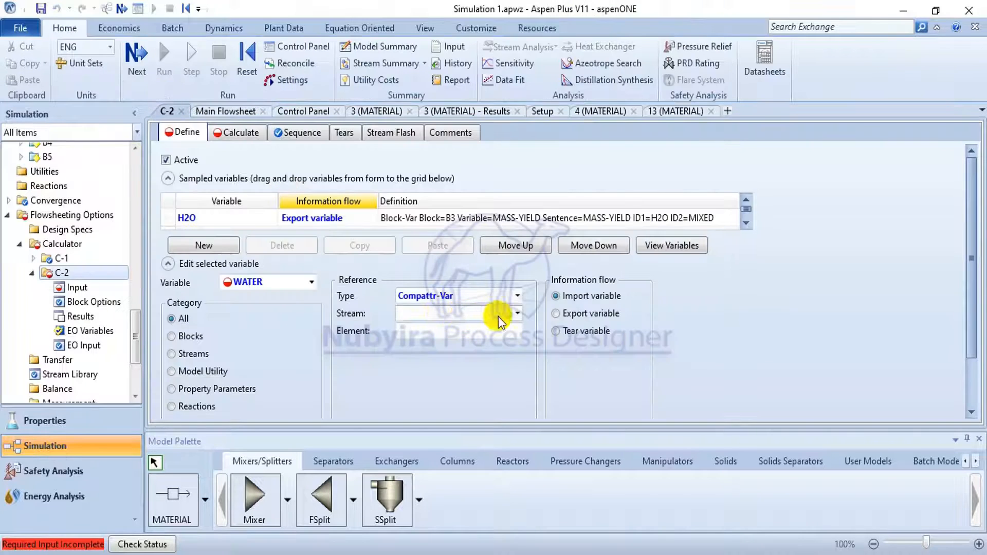
Step: Reference WATER to stream 3, component COAL, with attribute PROXANAL and element 1
{"action": "left_click", "coordinate": [517, 315]}
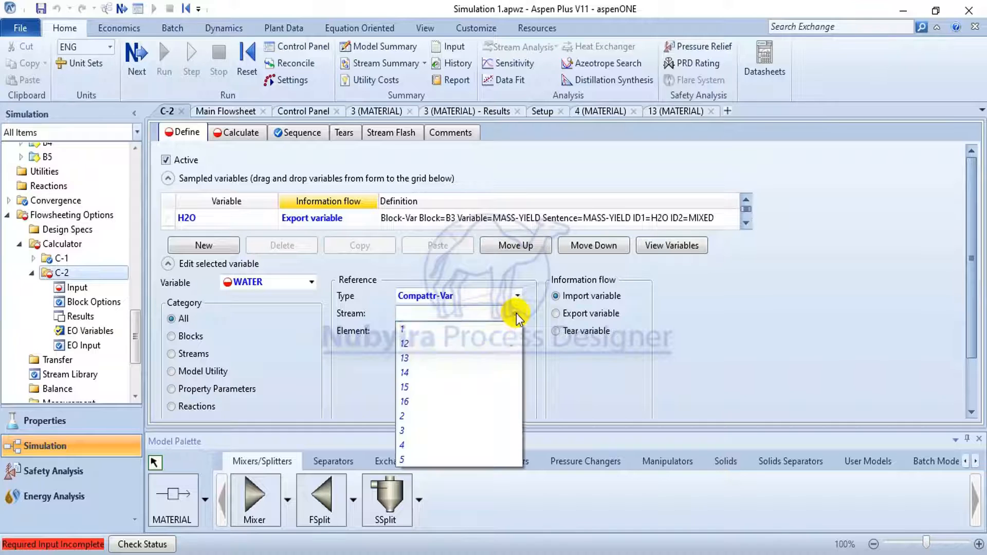
{"action": "left_click", "coordinate": [455, 430]}
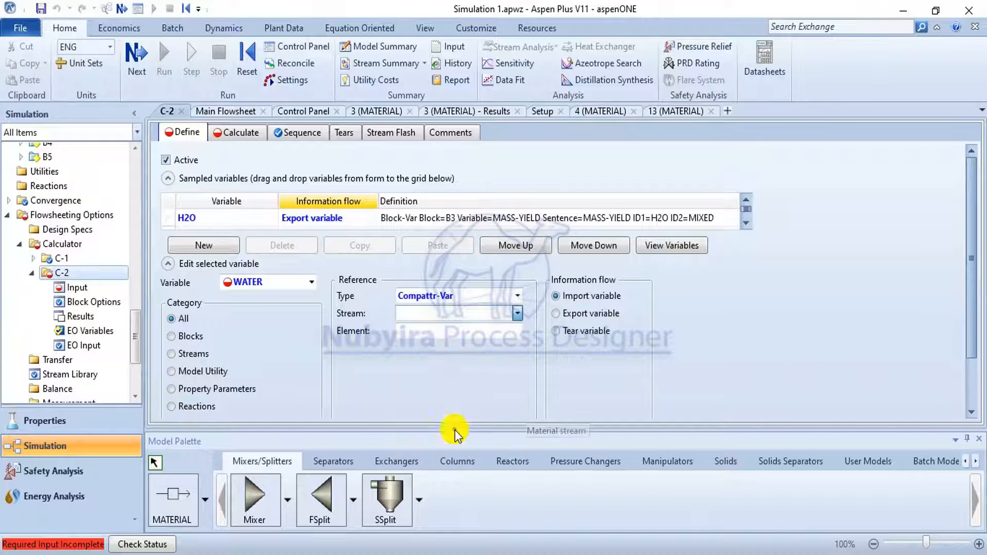
{"action": "left_click", "coordinate": [517, 348]}
{"action": "left_click", "coordinate": [499, 374]}
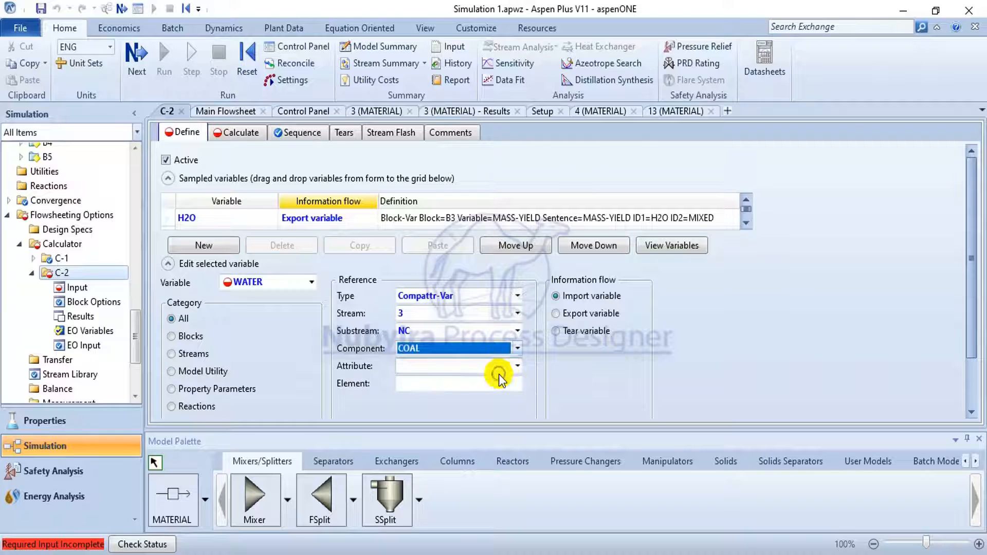
{"action": "left_click", "coordinate": [518, 366]}
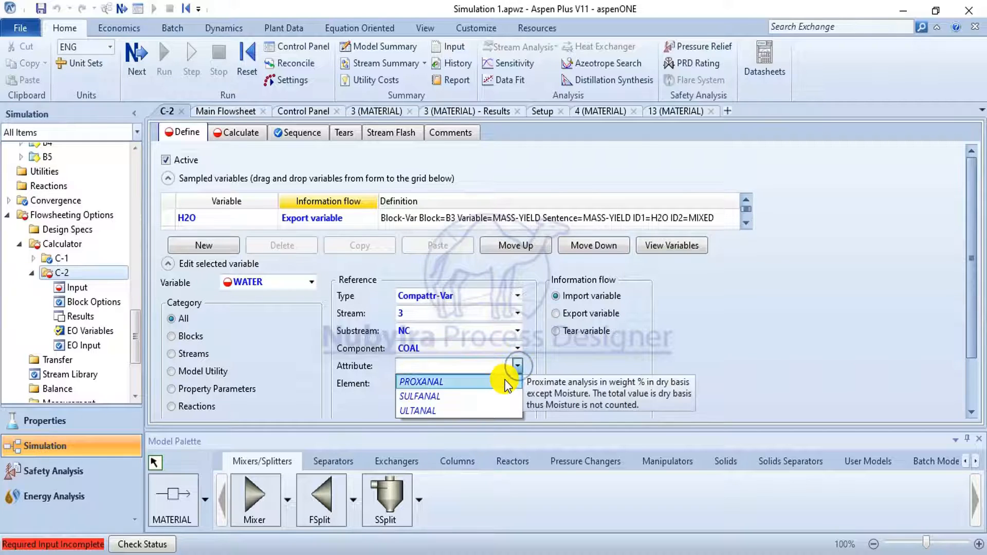
{"action": "left_click", "coordinate": [499, 383]}
{"action": "left_click", "coordinate": [494, 384]}
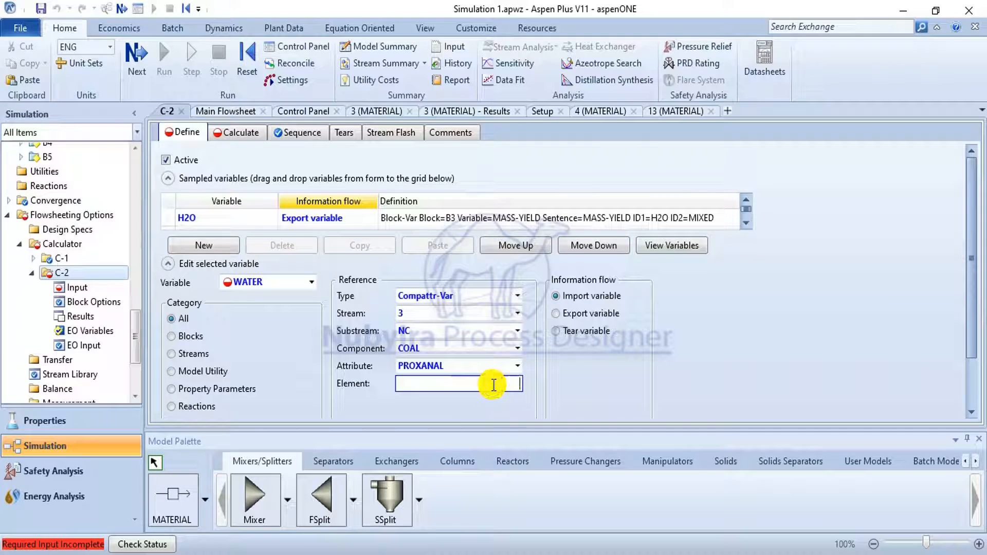
{"action": "left_click", "coordinate": [551, 355]}
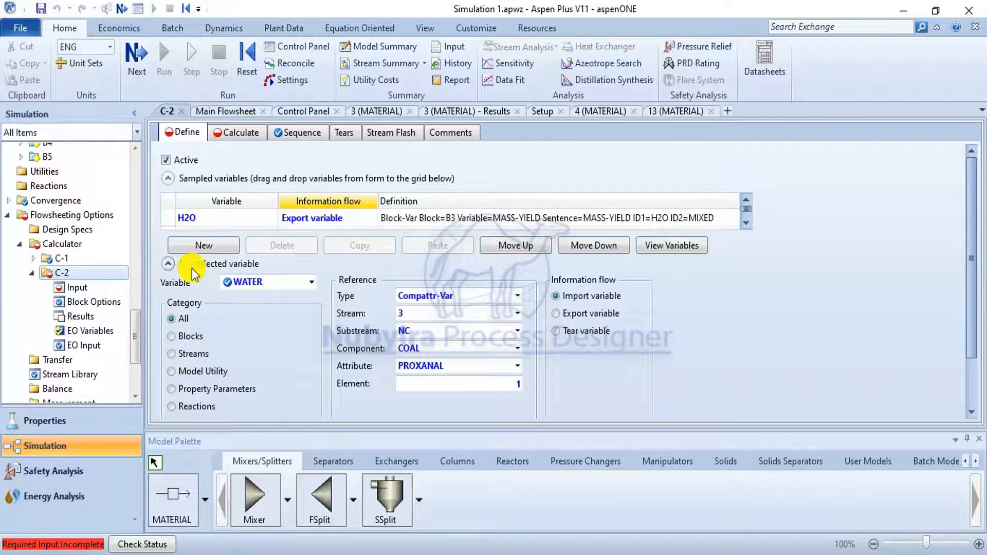
Step: Edit the ULT variable, setting its reference type to Compattr-Vec and its stream to 3
{"action": "left_click", "coordinate": [312, 284]}
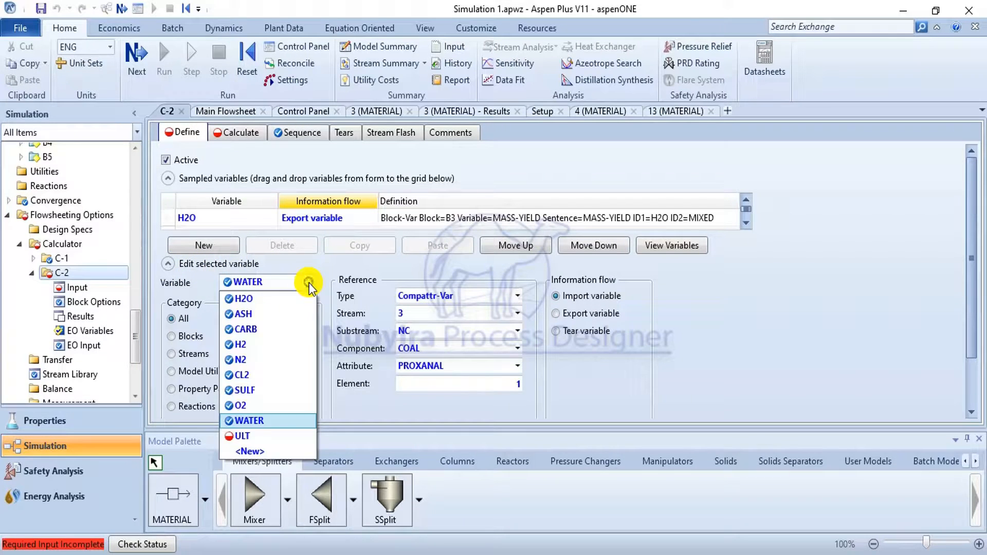
{"action": "left_click", "coordinate": [255, 433]}
{"action": "left_click", "coordinate": [517, 298]}
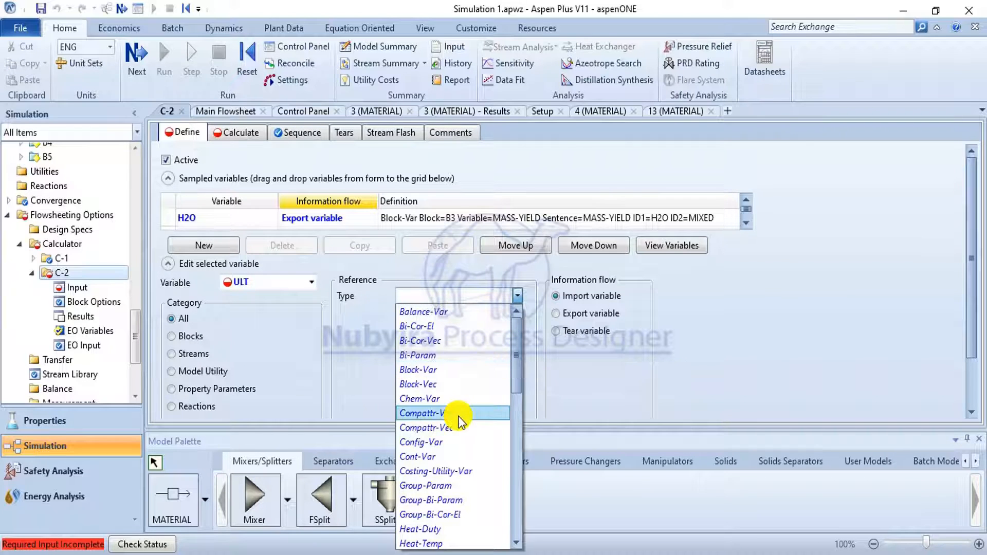
{"action": "left_click", "coordinate": [483, 428]}
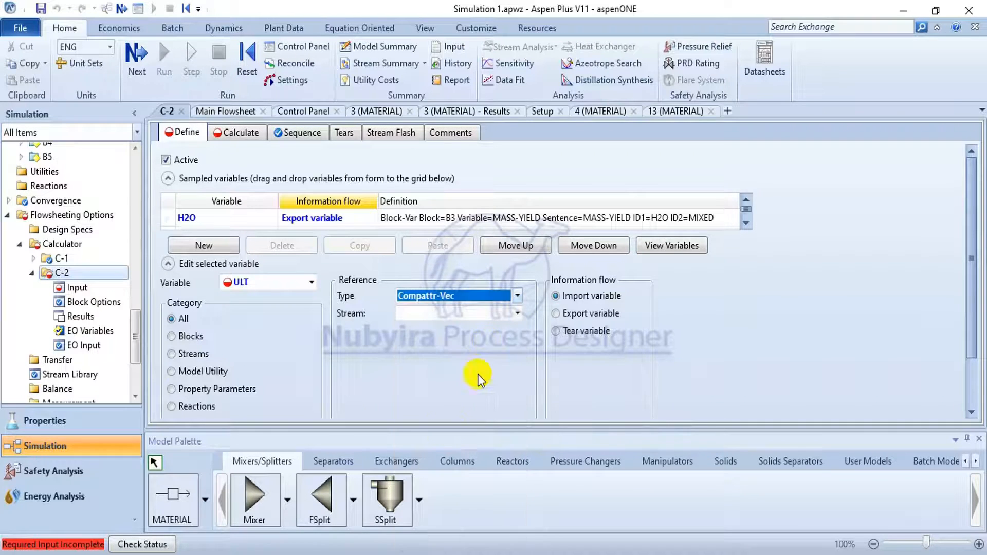
{"action": "left_click", "coordinate": [517, 318]}
{"action": "left_click", "coordinate": [443, 436]}
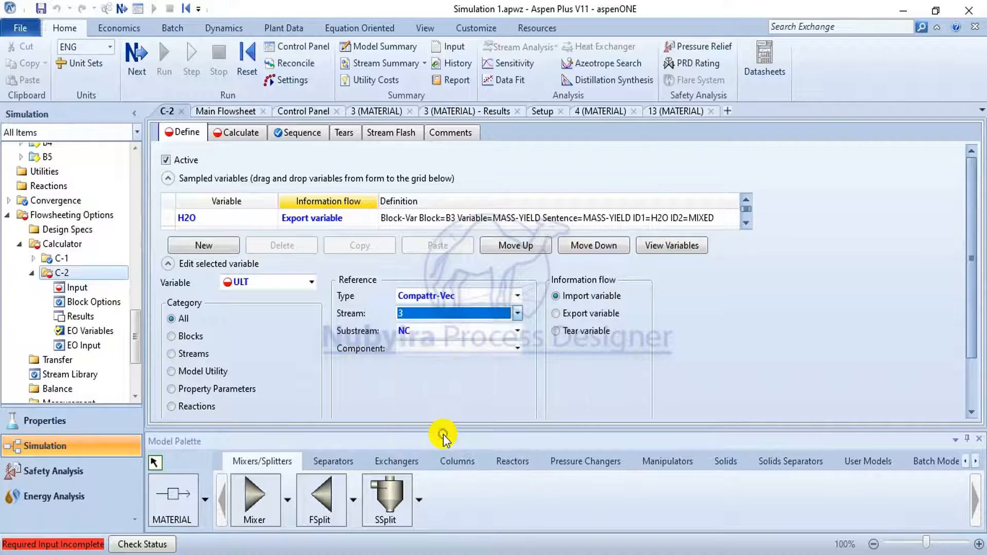
Step: Set ULT's component to COAL and its attribute to ULTANAL
{"action": "left_click", "coordinate": [517, 348]}
{"action": "left_click", "coordinate": [484, 382]}
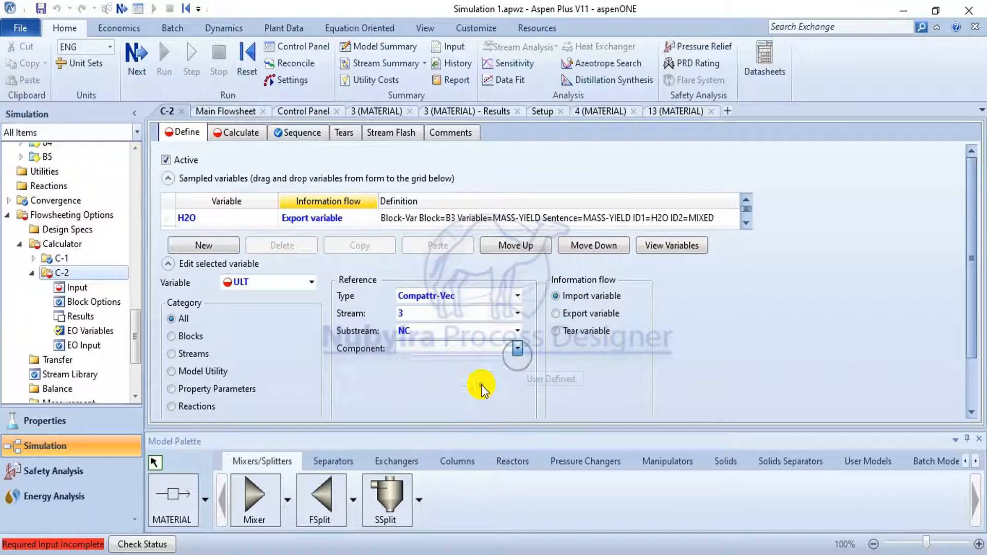
{"action": "left_click", "coordinate": [517, 366]}
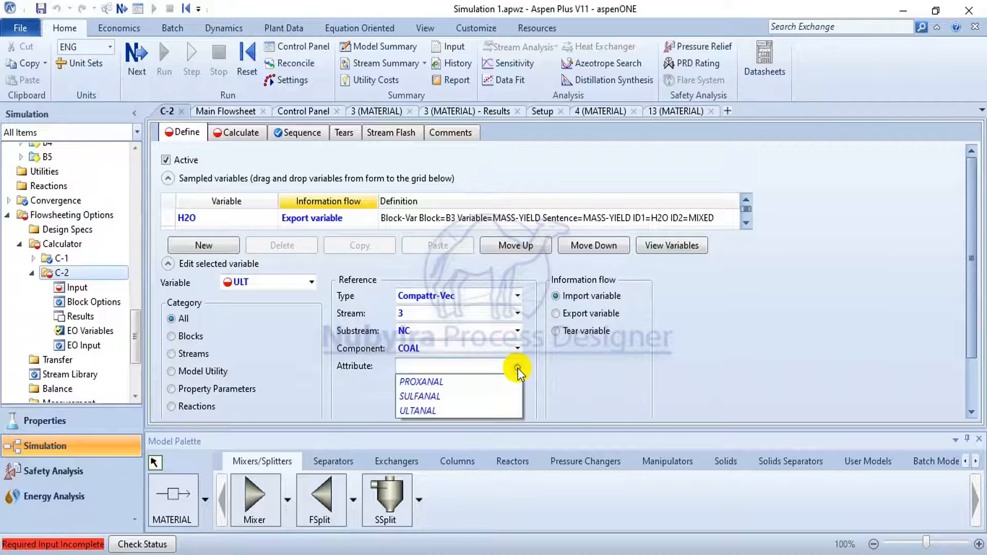
{"action": "left_click", "coordinate": [495, 410]}
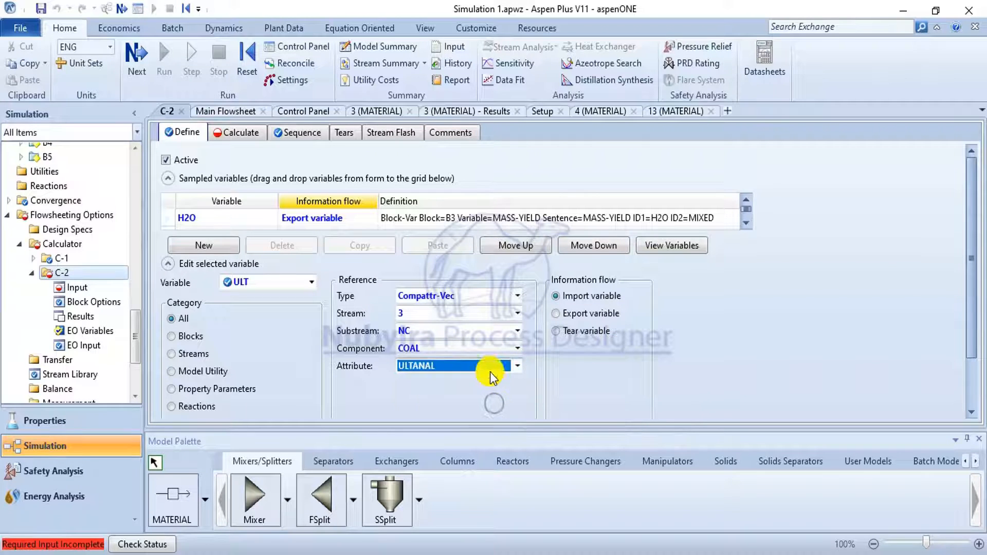
Step: Move the C-2 calculator block on the main flowsheet to just below stream 3, beside reactor B3
{"action": "left_click", "coordinate": [234, 116]}
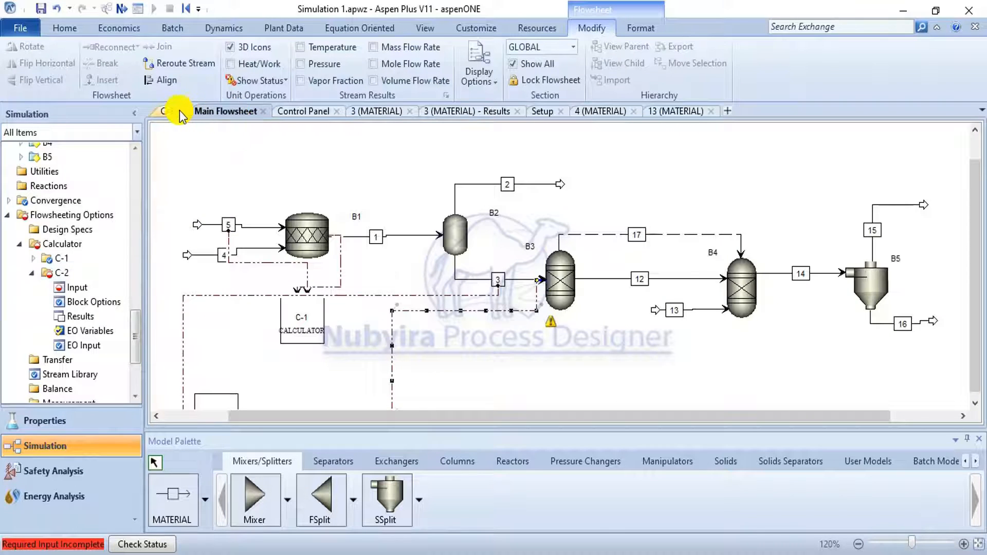
{"action": "left_click_drag", "start_coordinate": [227, 407], "coordinate": [508, 332]}
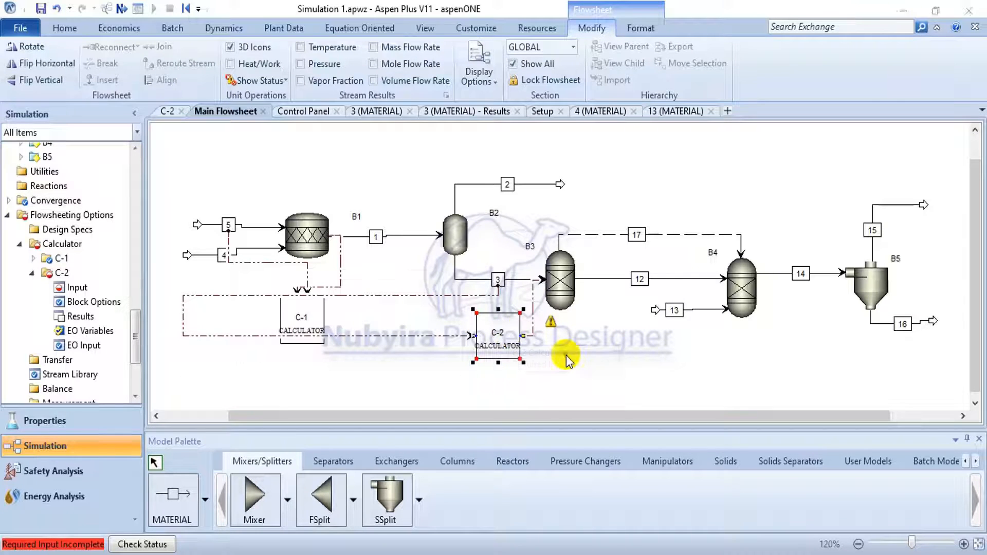
Step: Reroute the dashed connection line from stream 3 to C-2 so it runs close beside the calculator block
{"action": "left_click", "coordinate": [180, 312]}
{"action": "left_click_drag", "start_coordinate": [451, 335], "coordinate": [445, 330]}
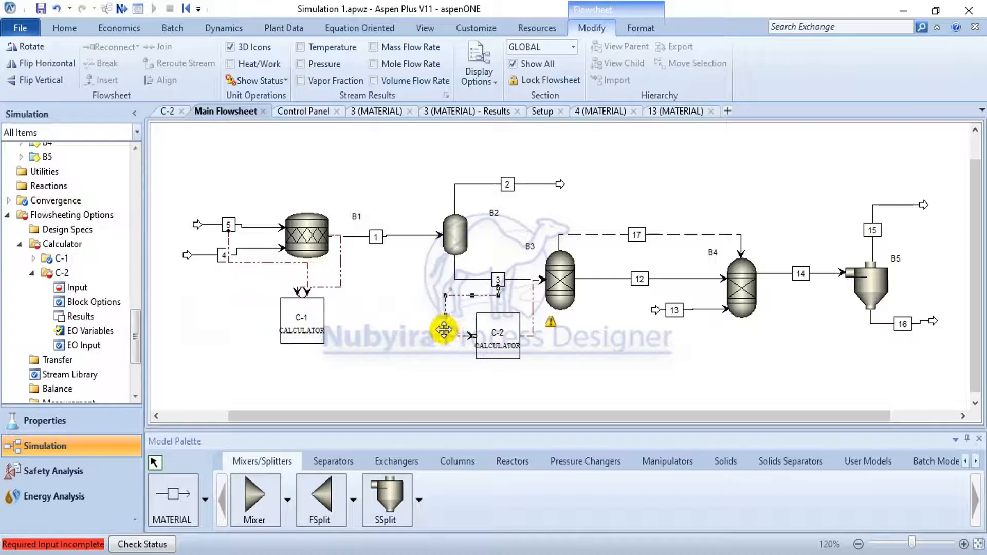
{"action": "left_click", "coordinate": [419, 386]}
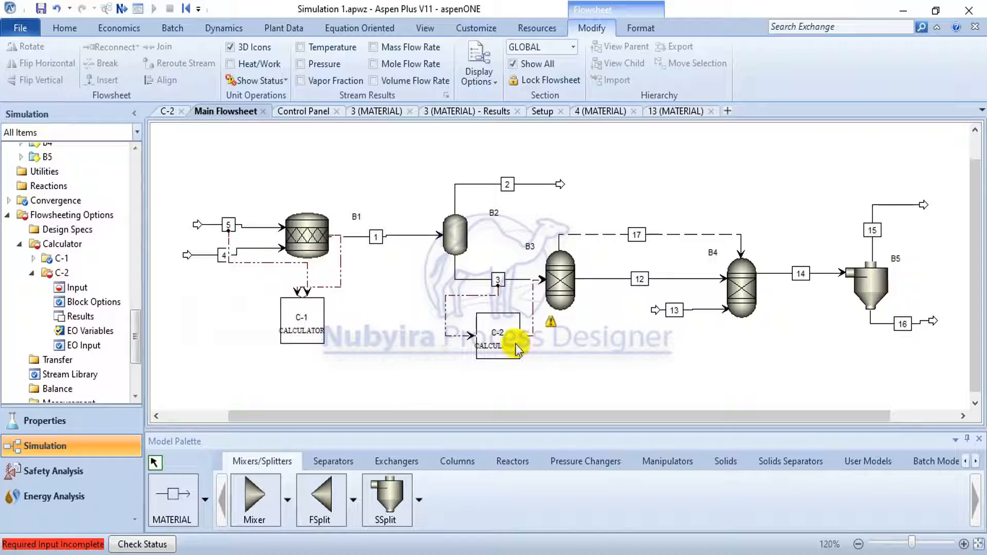
Step: Paste the eight coal decomposition Fortran statements into C-2, from H2O = WATER / 100 through O2 = ULT(7) / 100 * ((100 - WATER) / 100)
{"action": "left_click", "coordinate": [168, 111]}
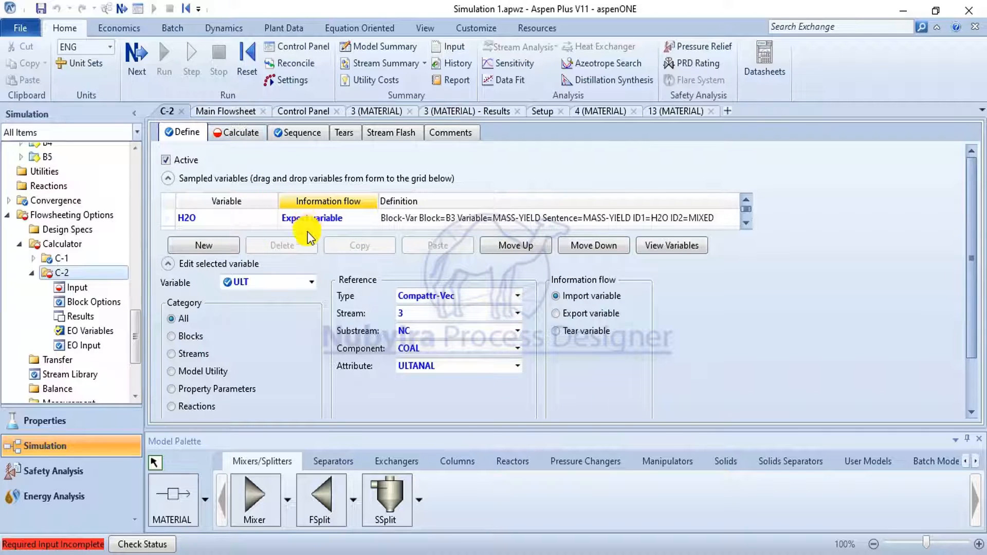
{"action": "left_click", "coordinate": [175, 264]}
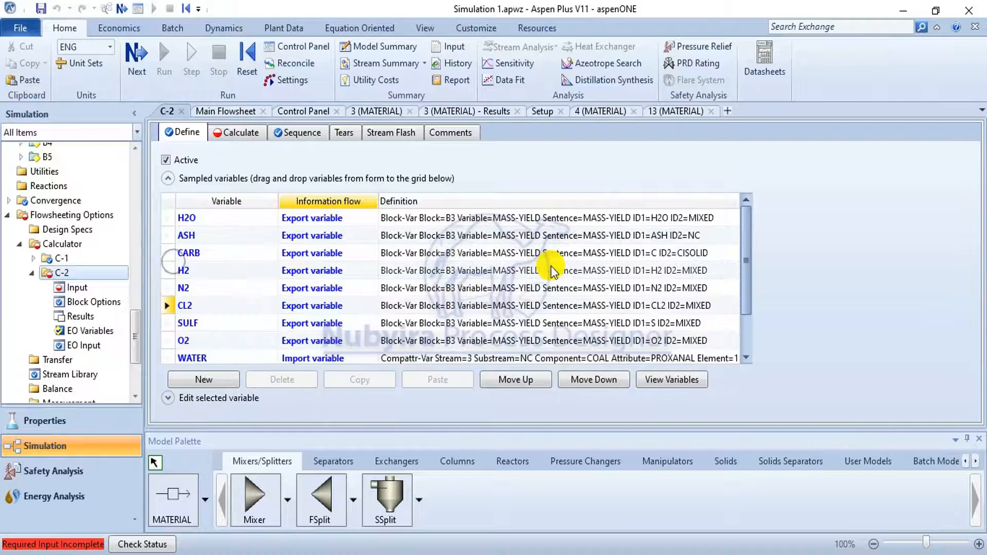
{"action": "scroll", "coordinate": [540, 252], "scroll_direction": "down", "scroll_amount": 1}
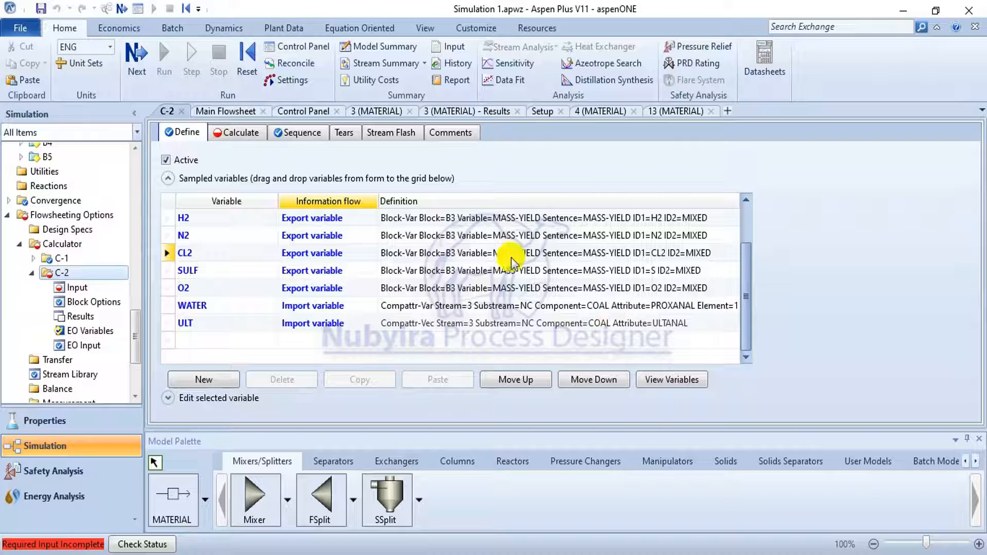
{"action": "left_click", "coordinate": [240, 135]}
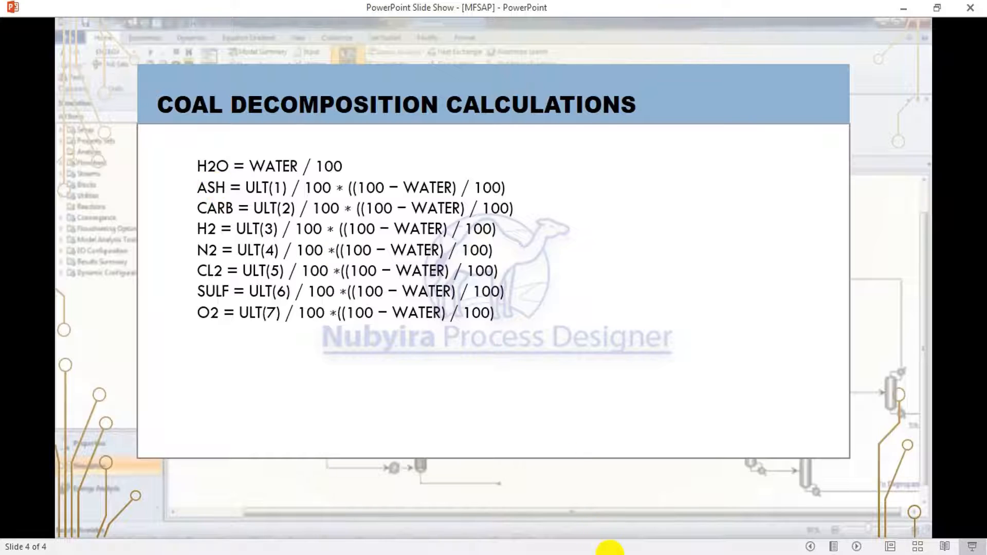
{"action": "left_click", "coordinate": [611, 554]}
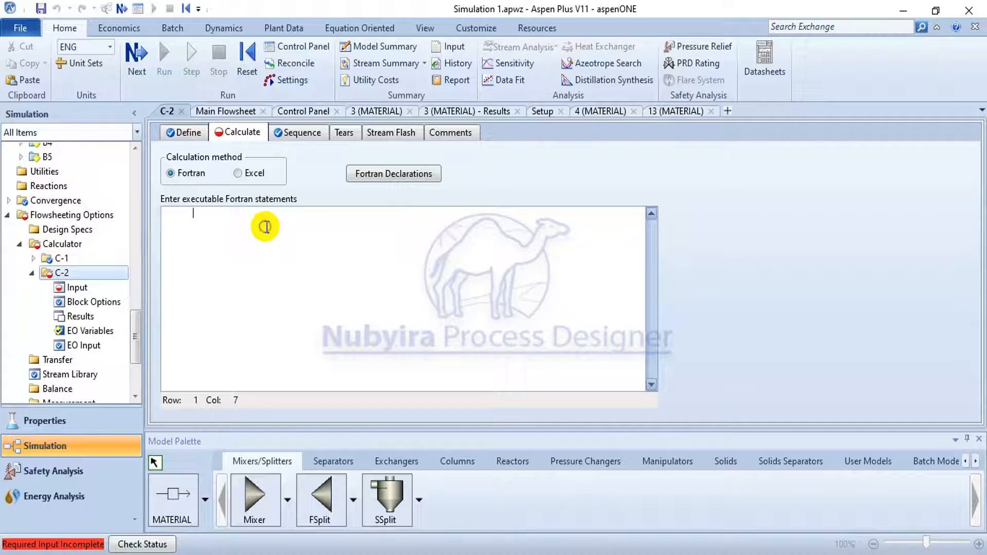
{"action": "right_click", "coordinate": [296, 221]}
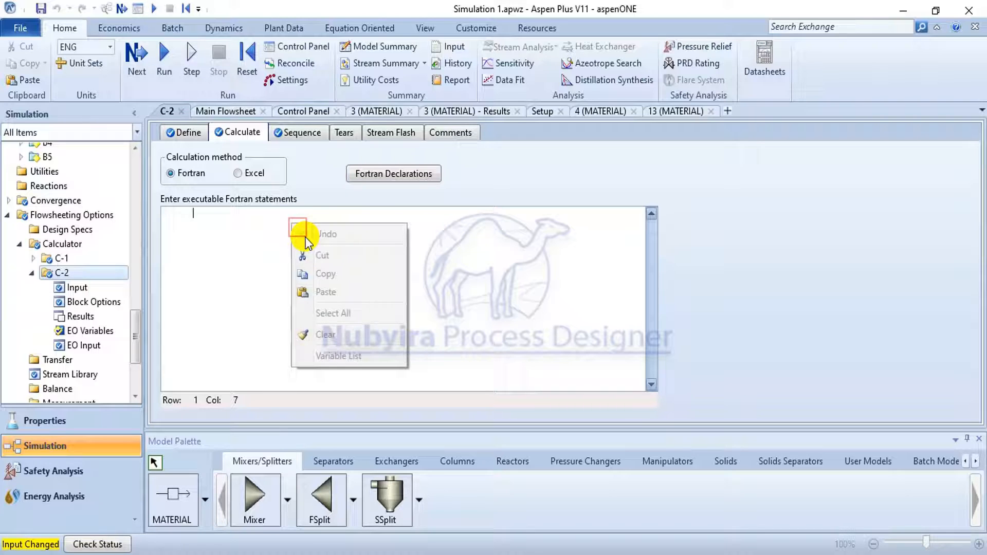
{"action": "left_click", "coordinate": [326, 292]}
Step: Remove the extra leading spaces before the H2O statement so it aligns with the other Fortran lines
{"action": "left_click", "coordinate": [224, 214]}
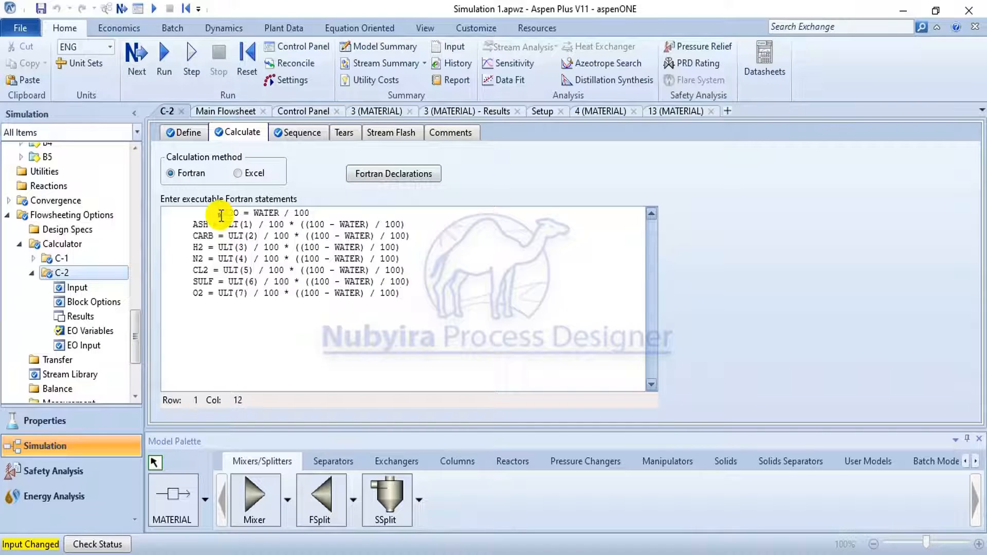
{"action": "key", "text": "BackSpace"}
{"action": "key", "text": "BackSpace"}
{"action": "key", "text": "BackSpace"}
{"action": "key", "text": "BackSpace"}
{"action": "key", "text": "BackSpace"}
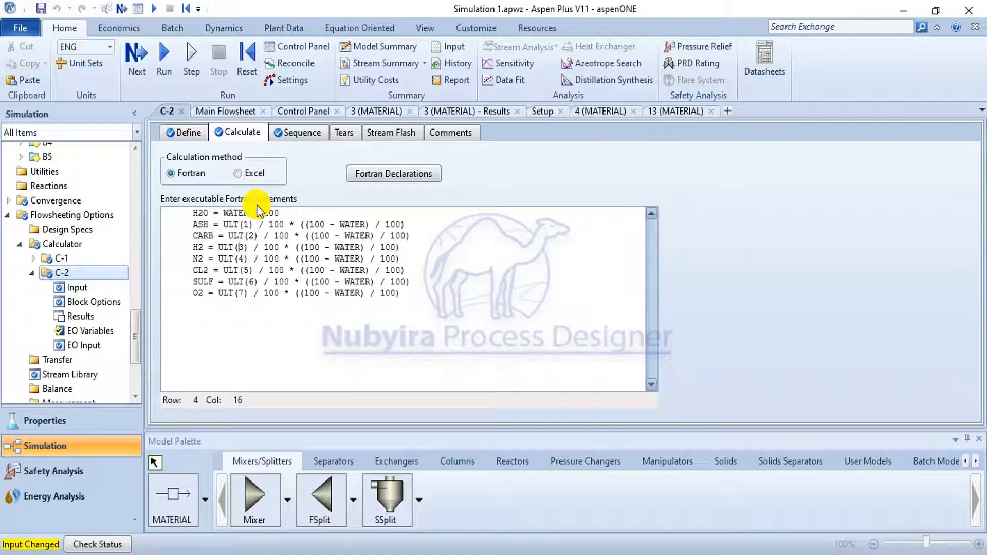
Step: Collapse C-2 in the navigation tree and close the open forms of streams 3, 4 and 13, including stream 3's results
{"action": "left_click", "coordinate": [33, 276]}
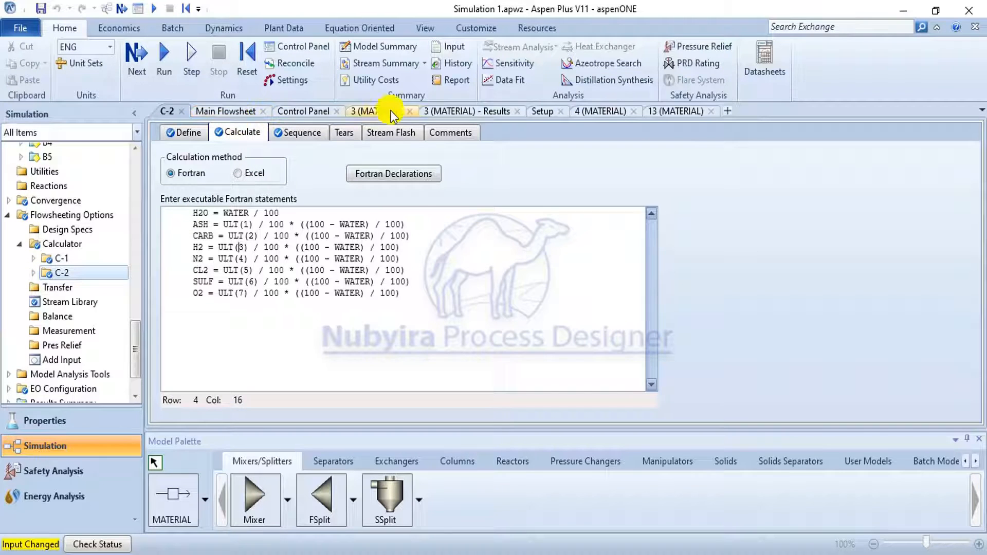
{"action": "left_click", "coordinate": [410, 111]}
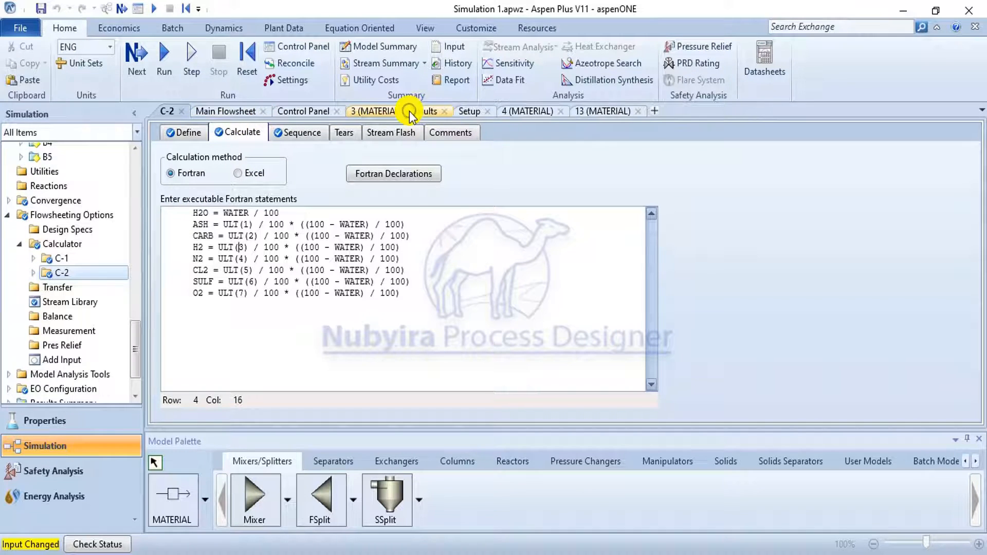
{"action": "left_click", "coordinate": [440, 111]}
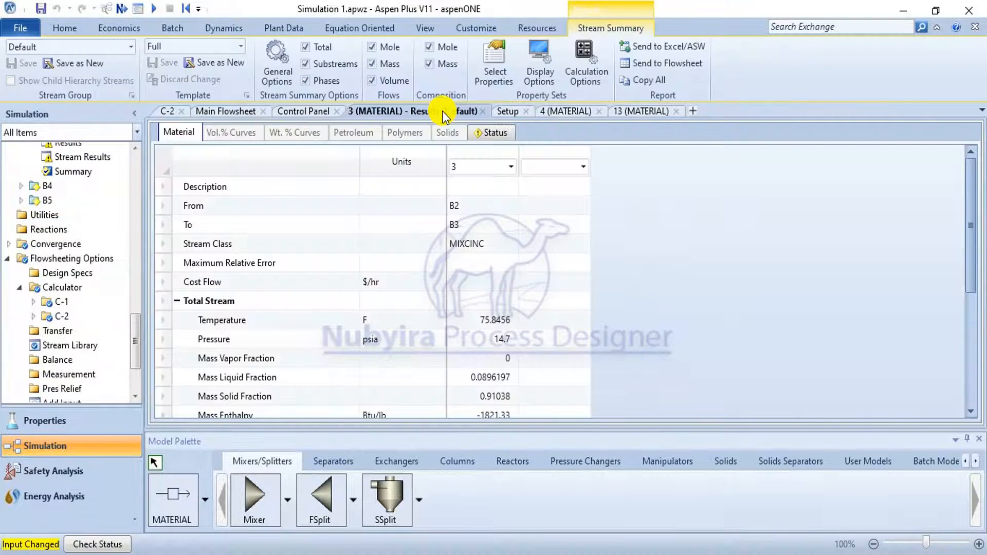
{"action": "left_click", "coordinate": [482, 111]}
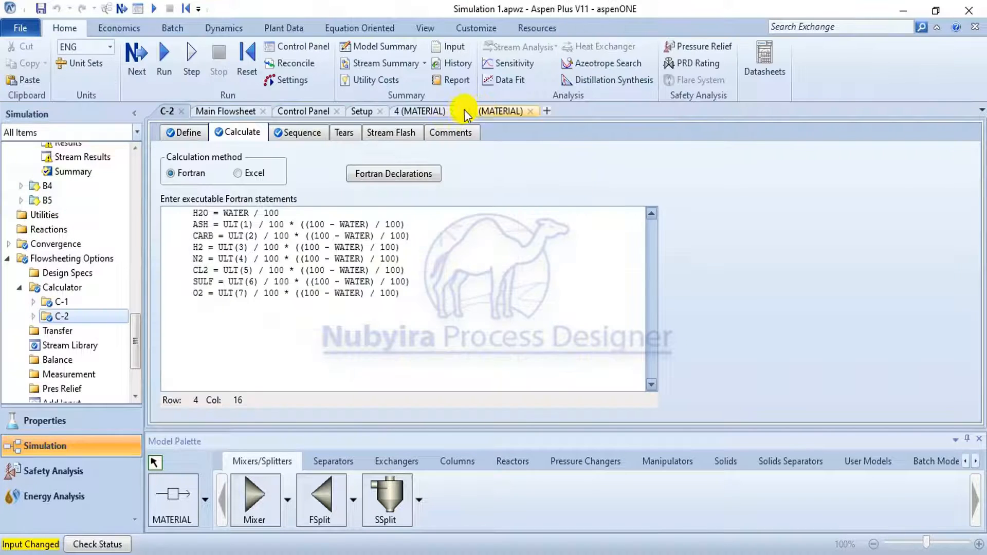
{"action": "left_click", "coordinate": [463, 111]}
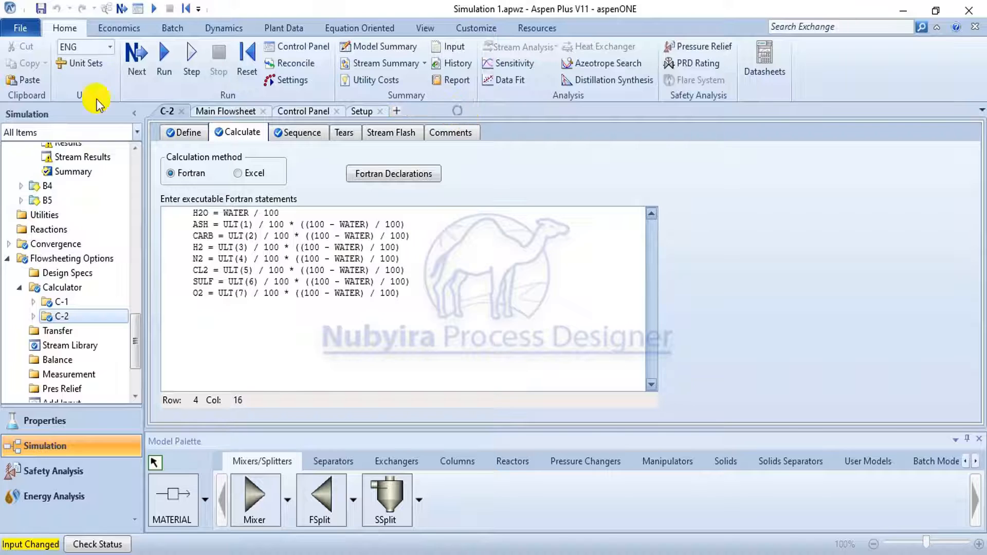
Step: Return to the main flowsheet and reinitialize the whole simulation, purging all results
{"action": "left_click", "coordinate": [211, 114]}
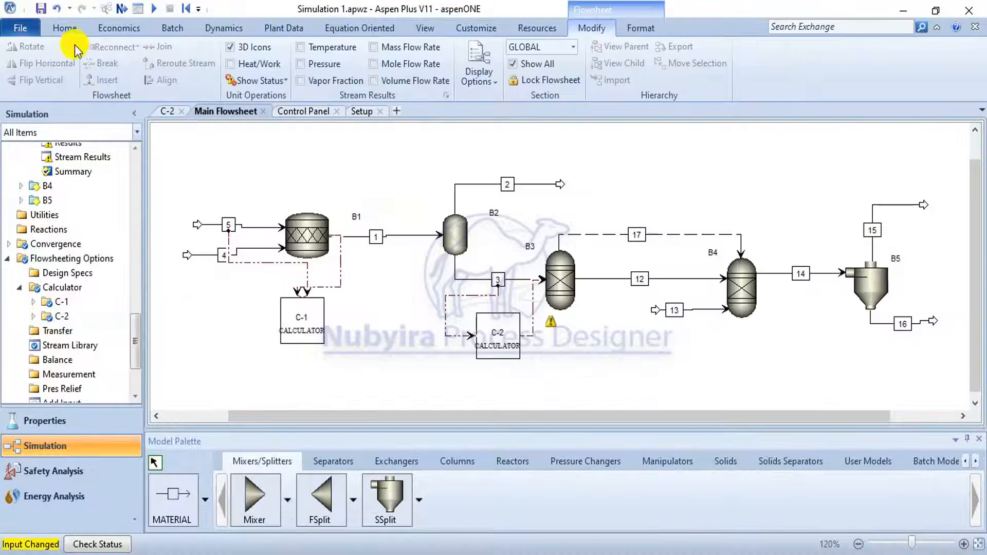
{"action": "left_click", "coordinate": [52, 32]}
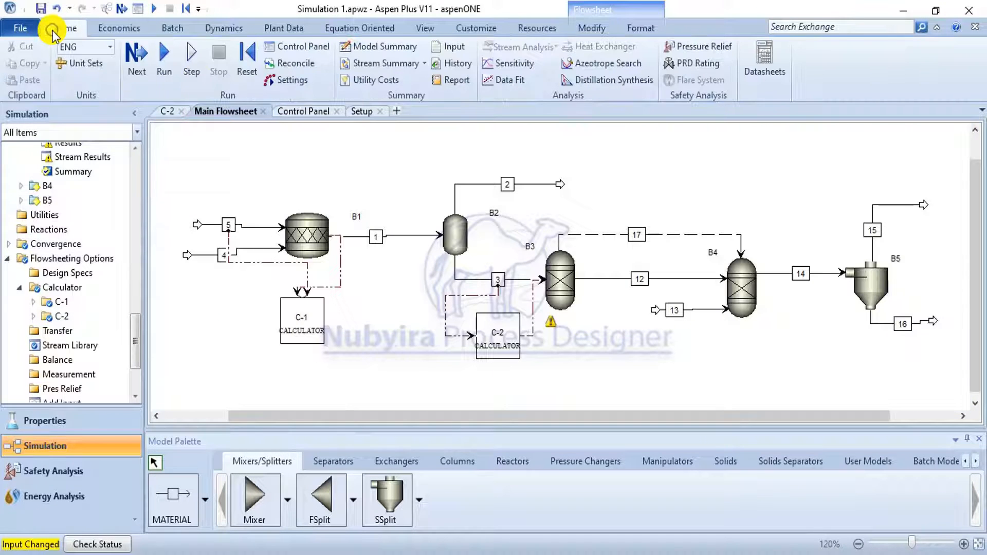
{"action": "left_click", "coordinate": [247, 70]}
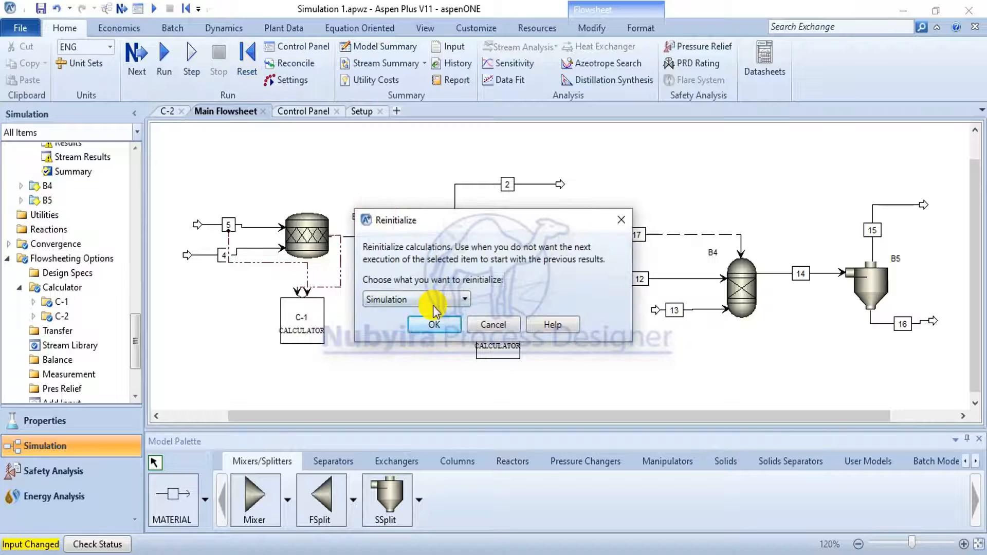
{"action": "left_click", "coordinate": [433, 317]}
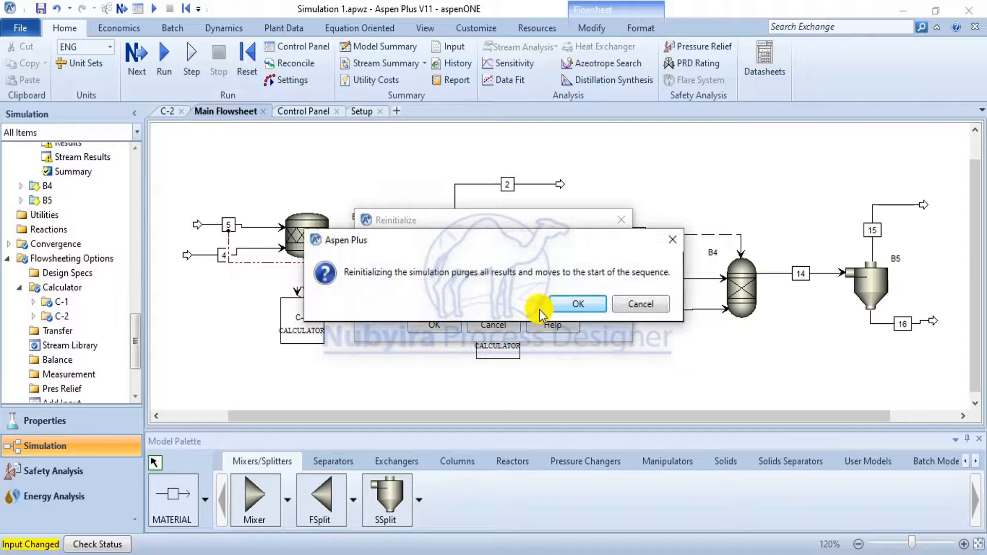
{"action": "left_click", "coordinate": [555, 309]}
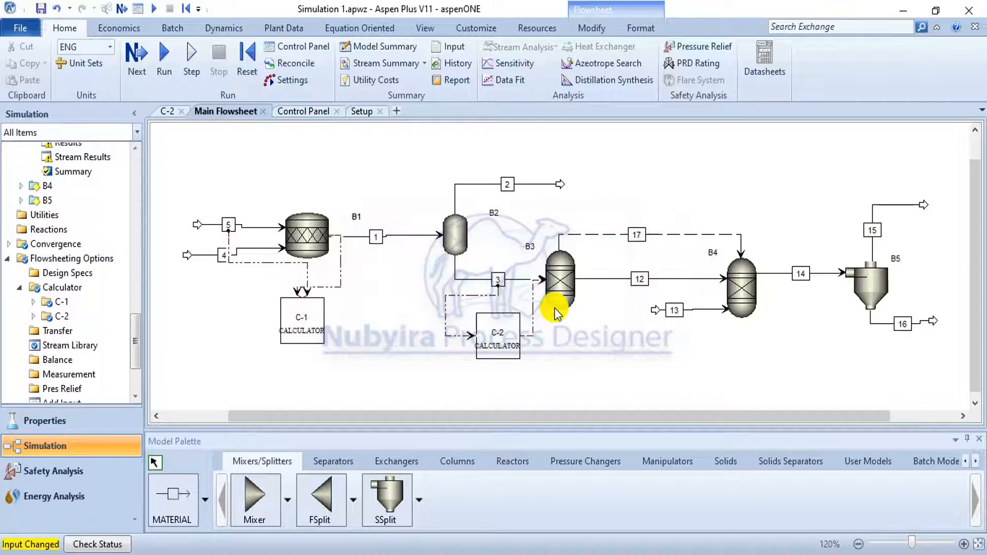
Step: Run the simulation and review the run messages for the calculation sequence and any warnings
{"action": "left_click", "coordinate": [296, 52]}
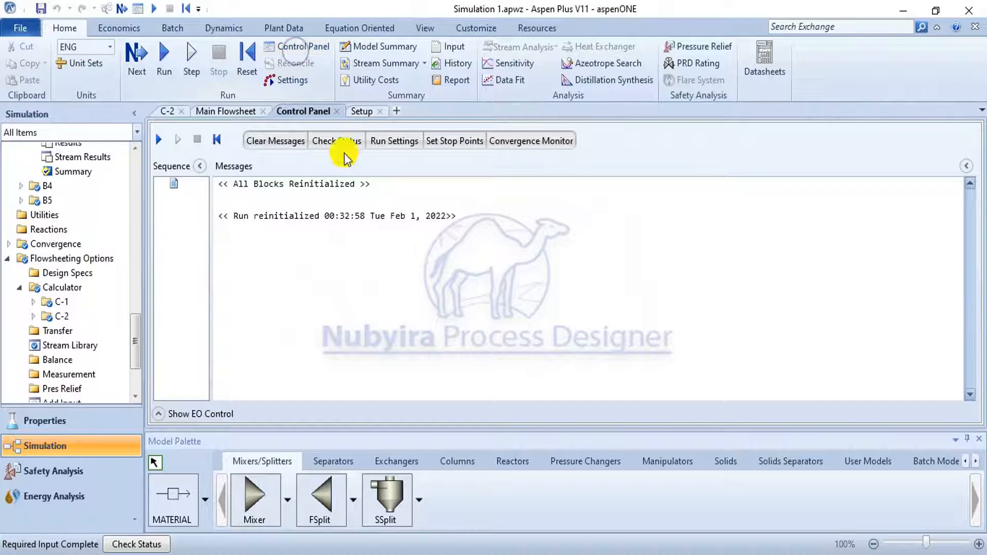
{"action": "left_click", "coordinate": [160, 72]}
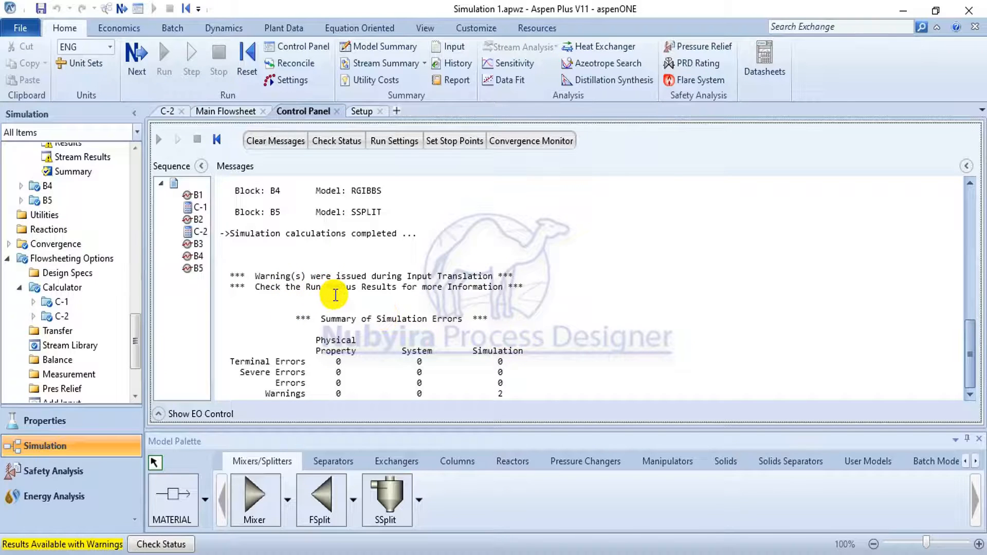
{"action": "scroll", "coordinate": [335, 296], "scroll_direction": "up", "scroll_amount": 2}
{"action": "scroll", "coordinate": [335, 295], "scroll_direction": "up", "scroll_amount": 1}
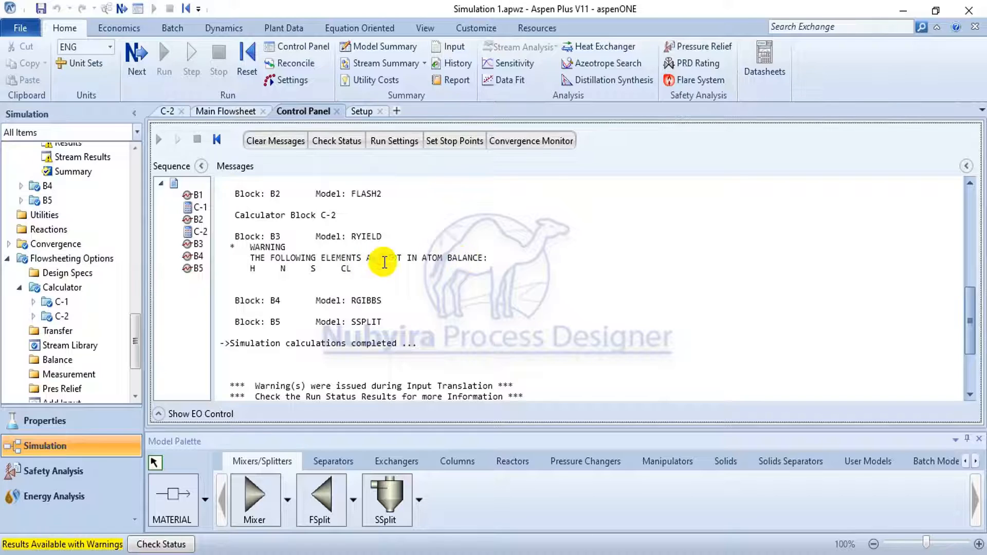
{"action": "scroll", "coordinate": [373, 271], "scroll_direction": "up", "scroll_amount": 4}
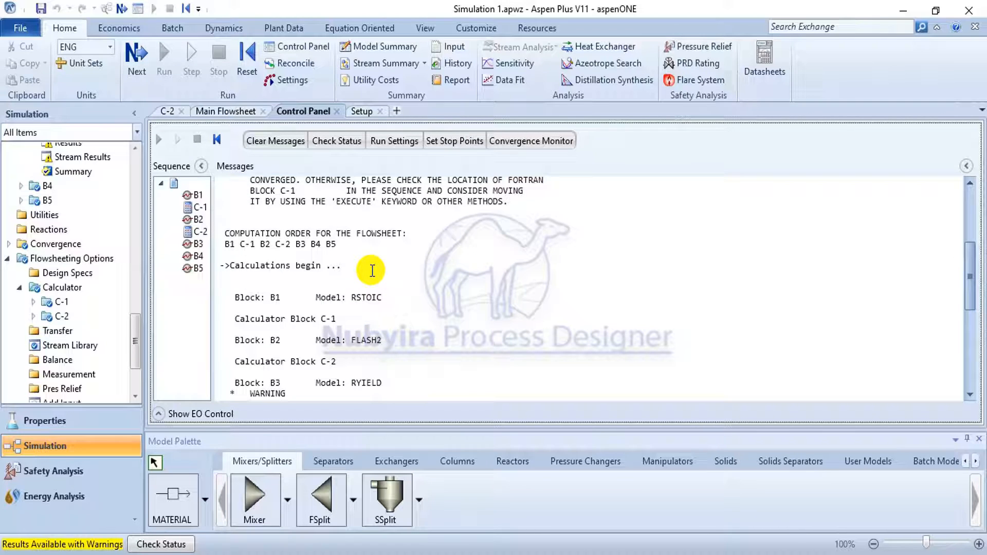
{"action": "scroll", "coordinate": [372, 270], "scroll_direction": "up", "scroll_amount": 3}
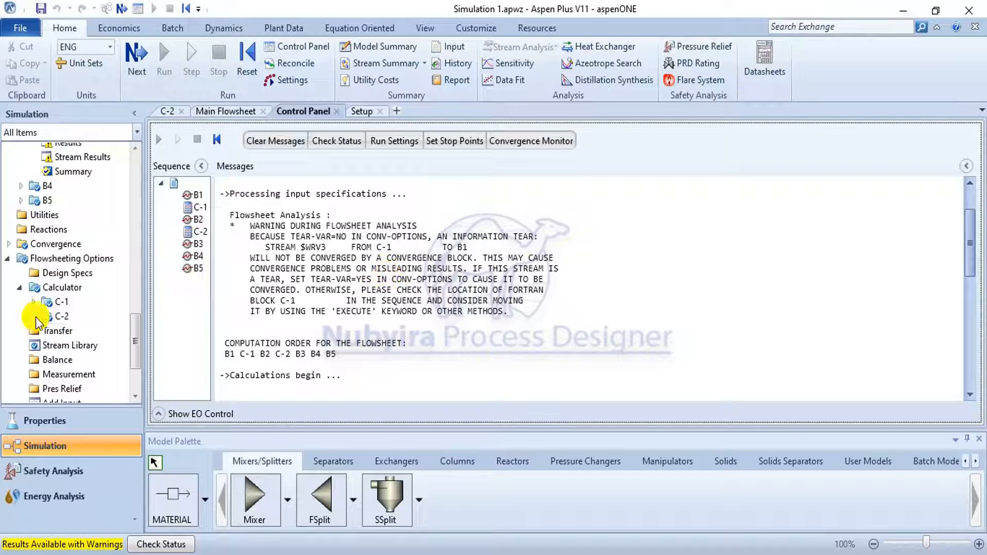
Step: Examine calculator C-1's defined-variable results and its input variable definitions
{"action": "left_click", "coordinate": [32, 302]}
{"action": "left_click", "coordinate": [64, 345]}
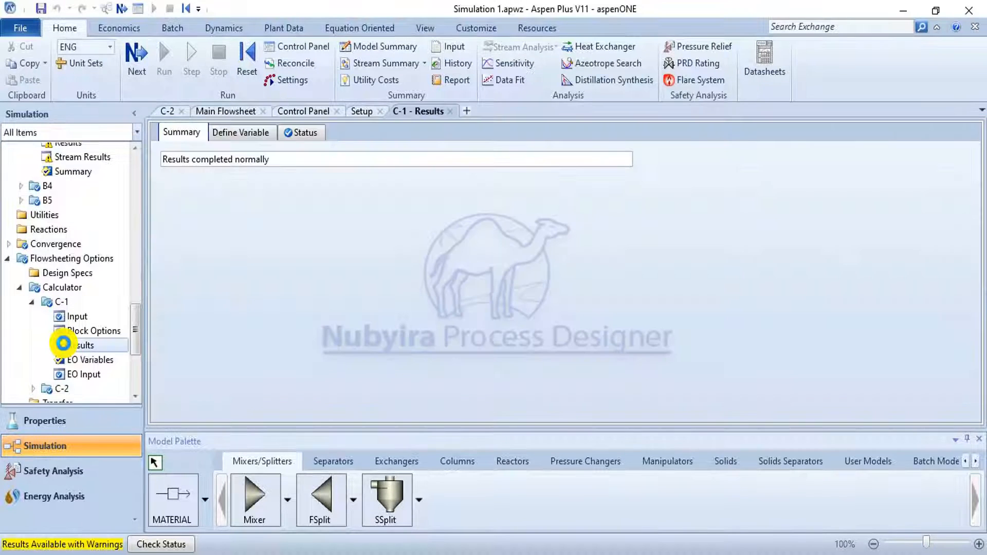
{"action": "left_click", "coordinate": [256, 134]}
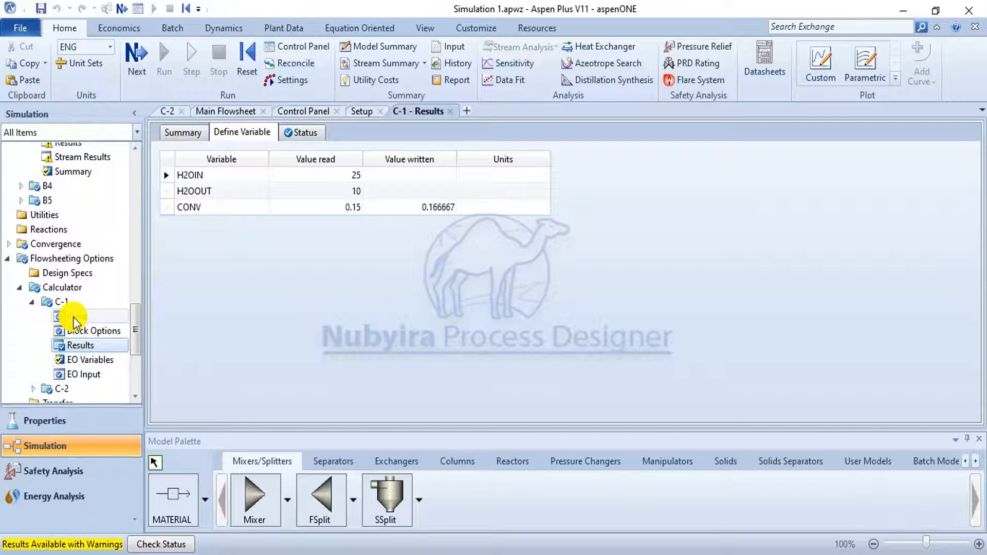
{"action": "left_click", "coordinate": [72, 316]}
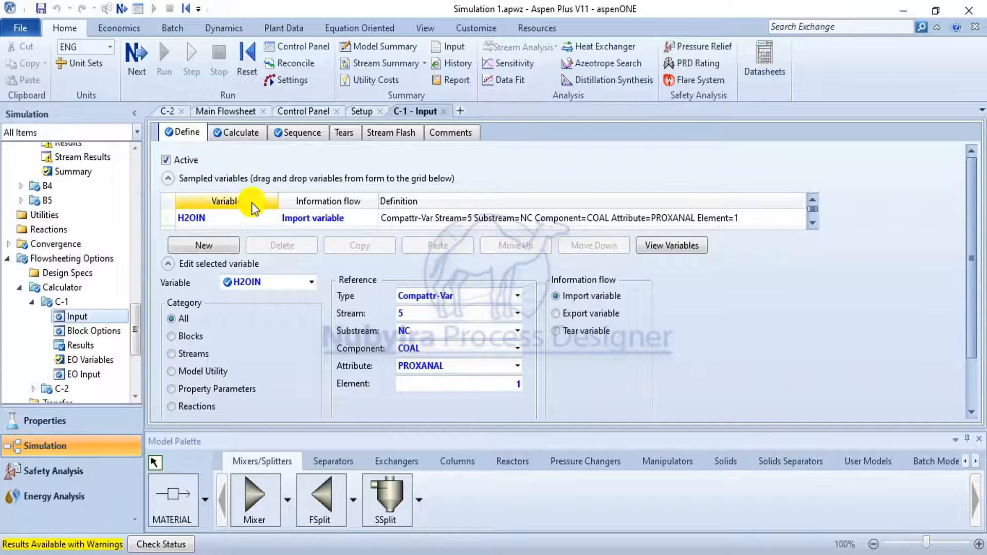
Step: Examine calculator C-2's results, comparing the read and written values of all its defined variables
{"action": "scroll", "coordinate": [67, 355], "scroll_direction": "down", "scroll_amount": 2}
{"action": "left_click", "coordinate": [32, 315]}
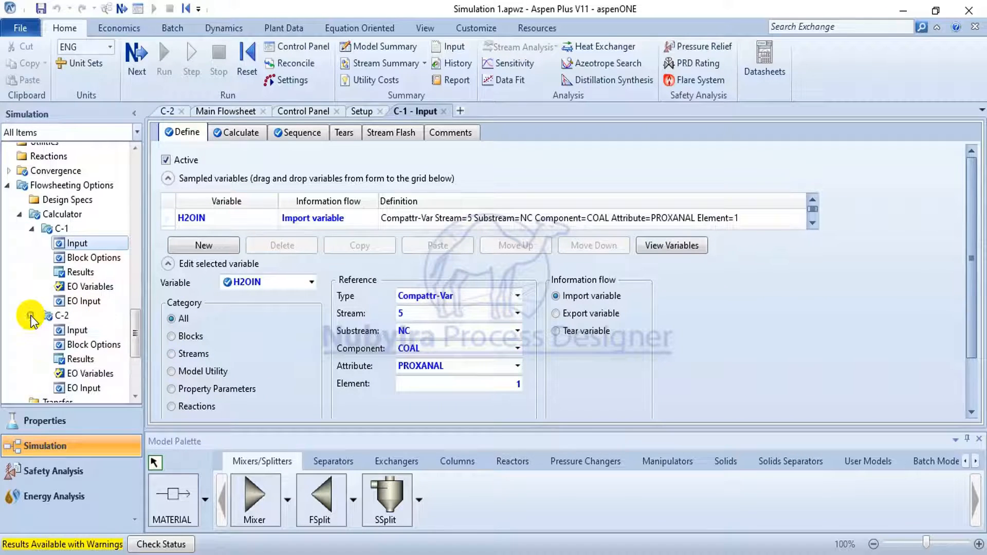
{"action": "left_click", "coordinate": [72, 359]}
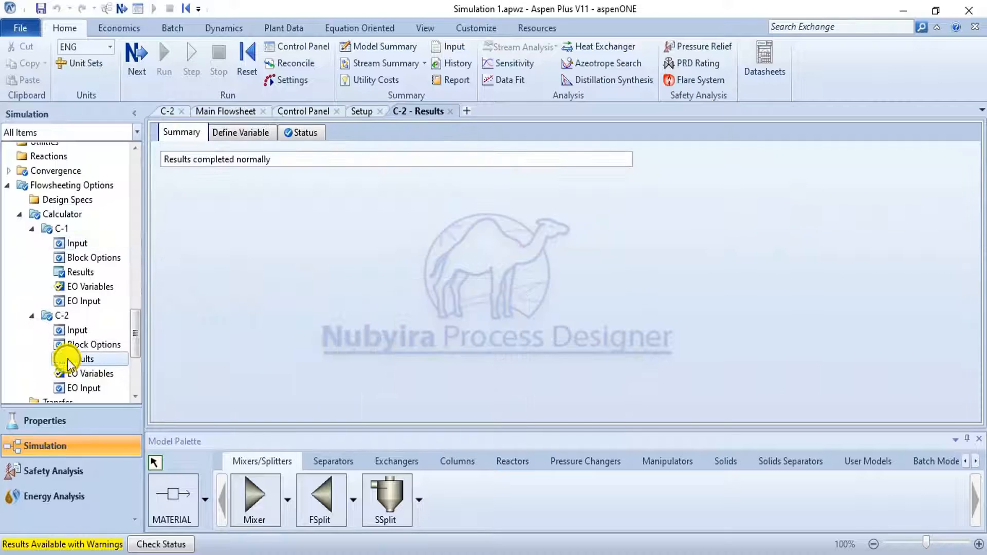
{"action": "left_click", "coordinate": [221, 132]}
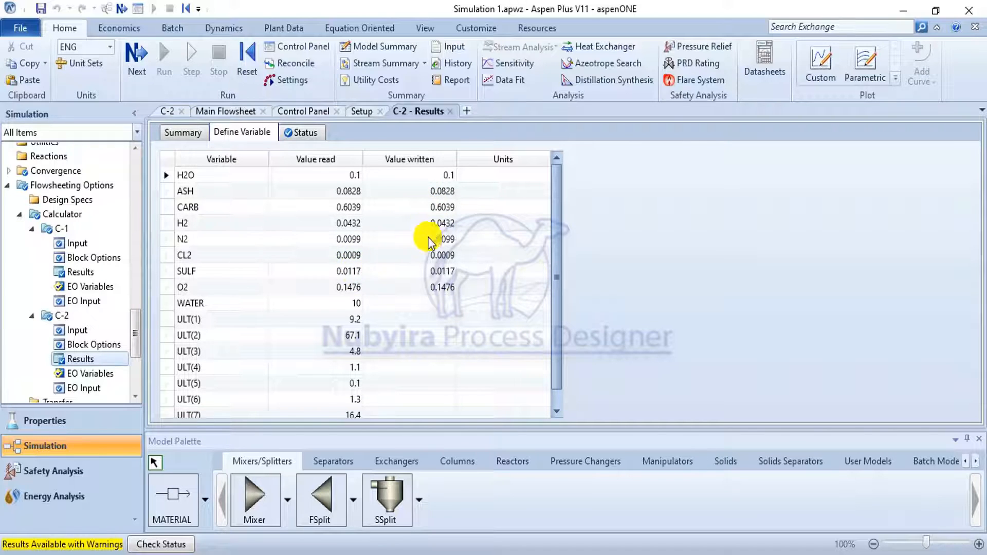
{"action": "scroll", "coordinate": [439, 261], "scroll_direction": "down", "scroll_amount": 1}
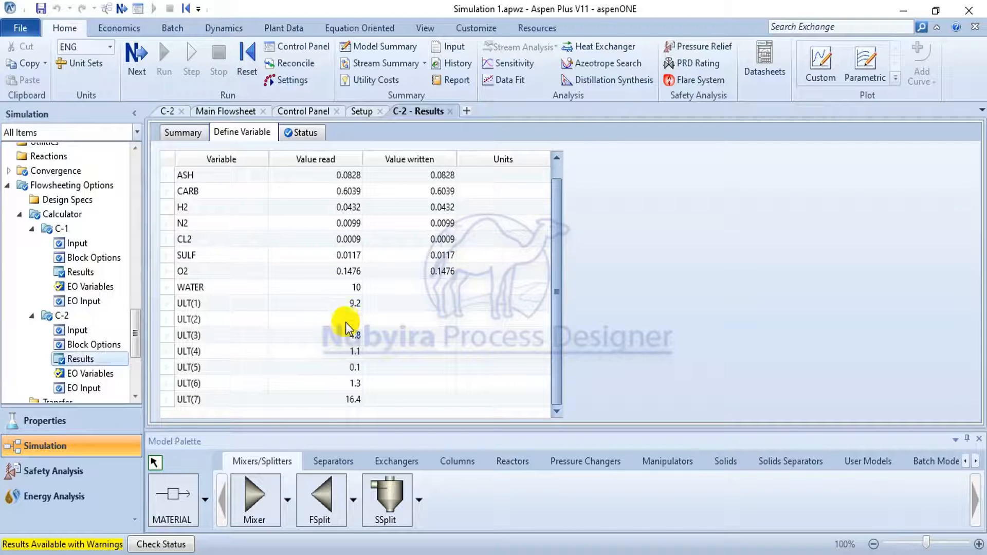
{"action": "scroll", "coordinate": [452, 220], "scroll_direction": "up", "scroll_amount": 1}
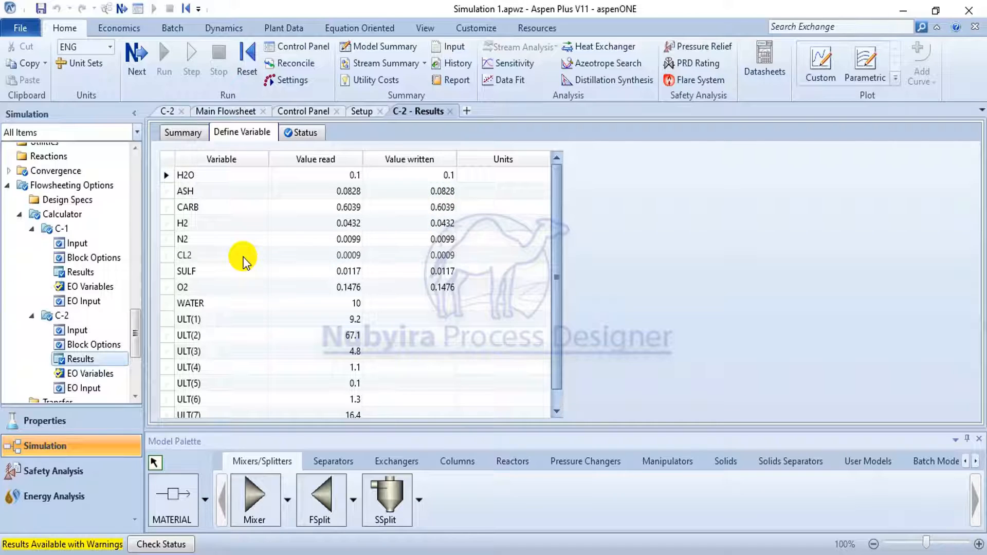
Step: Open the specifications of reactor B1 from the main flowsheet
{"action": "left_click", "coordinate": [225, 116]}
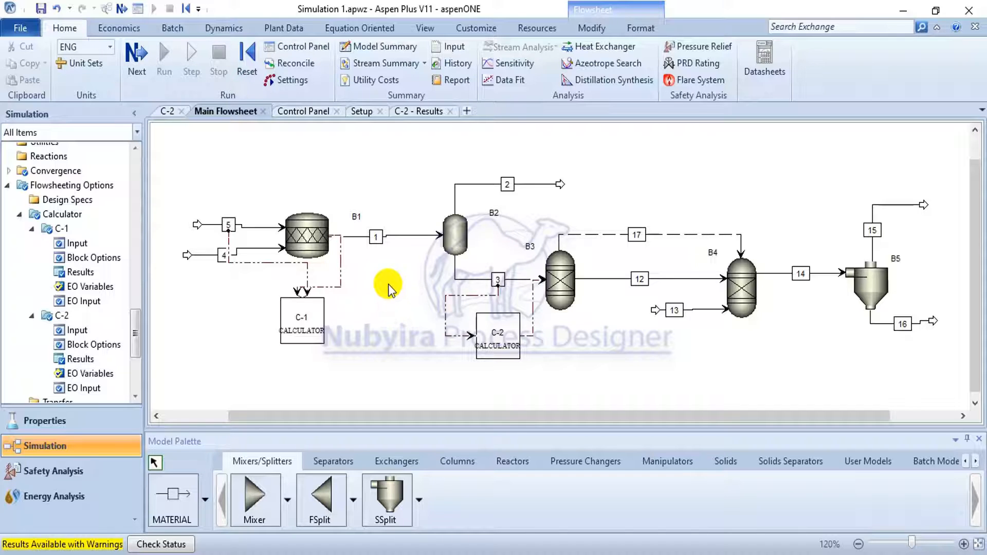
{"action": "left_click", "coordinate": [317, 240]}
{"action": "double_click", "coordinate": [317, 237]}
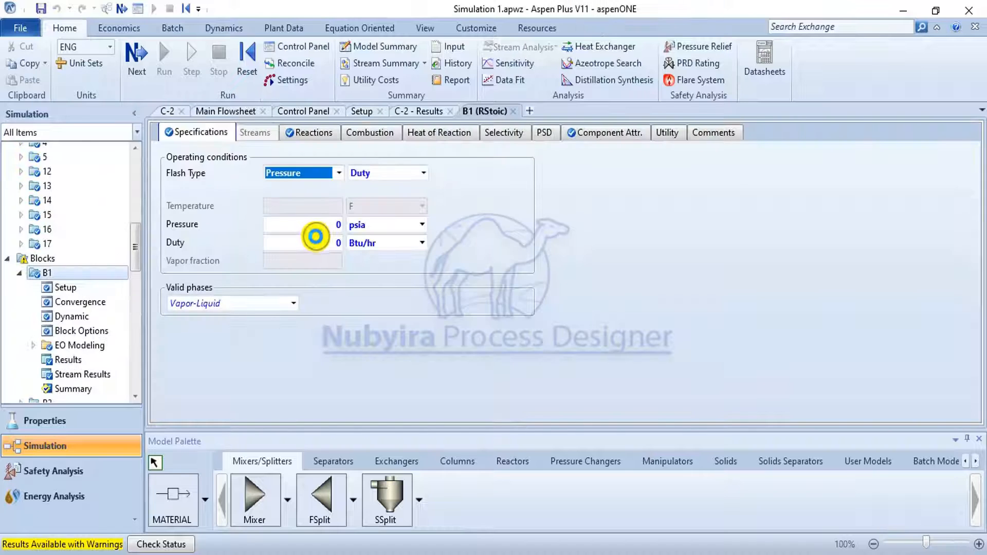
Step: Set the outlet MOISTURE of COAL's PROXANAL attribute to 20 in reactor B1's component attributes and rerun the simulation
{"action": "left_click", "coordinate": [324, 137]}
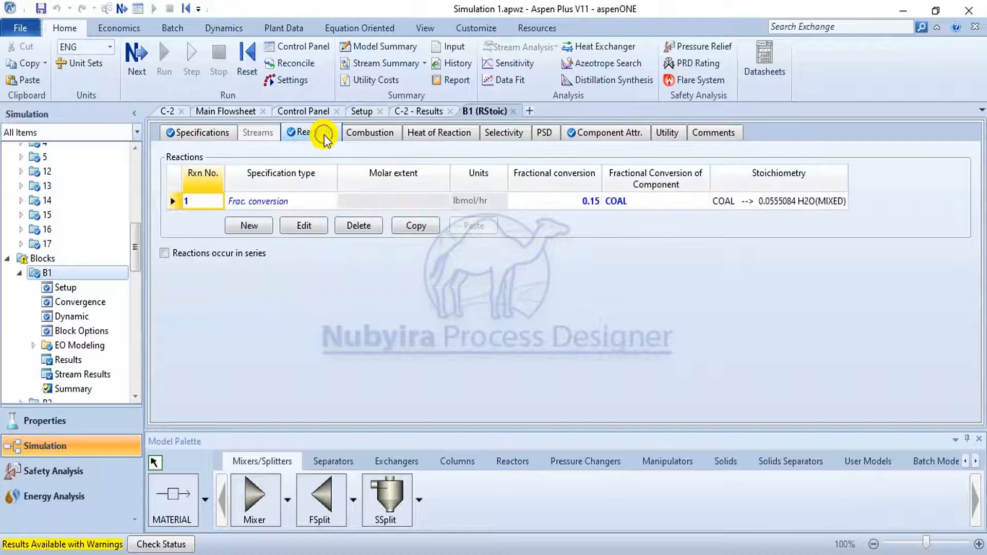
{"action": "left_click", "coordinate": [579, 134]}
{"action": "left_click", "coordinate": [475, 214]}
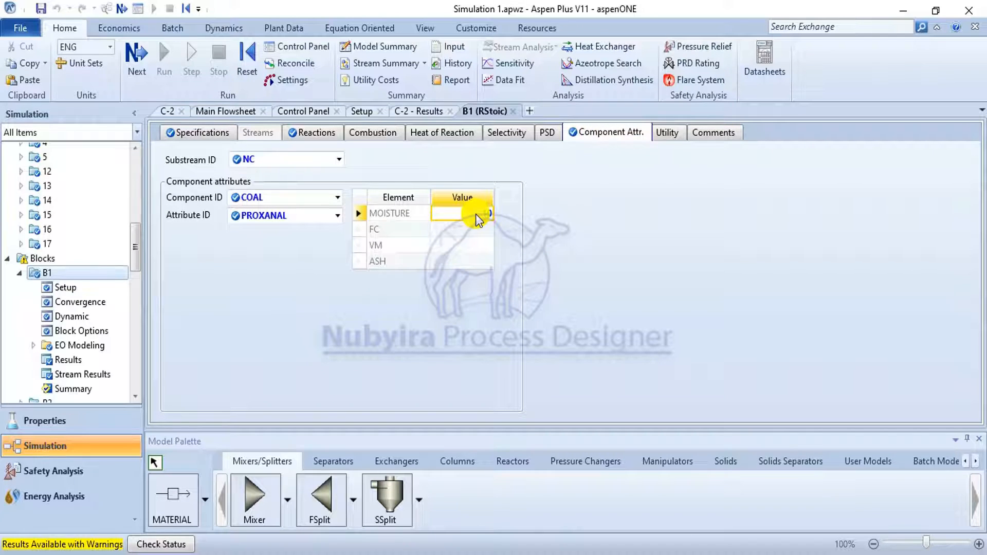
{"action": "left_click", "coordinate": [478, 216]}
{"action": "type", "text": "20"}
{"action": "key", "text": "Return"}
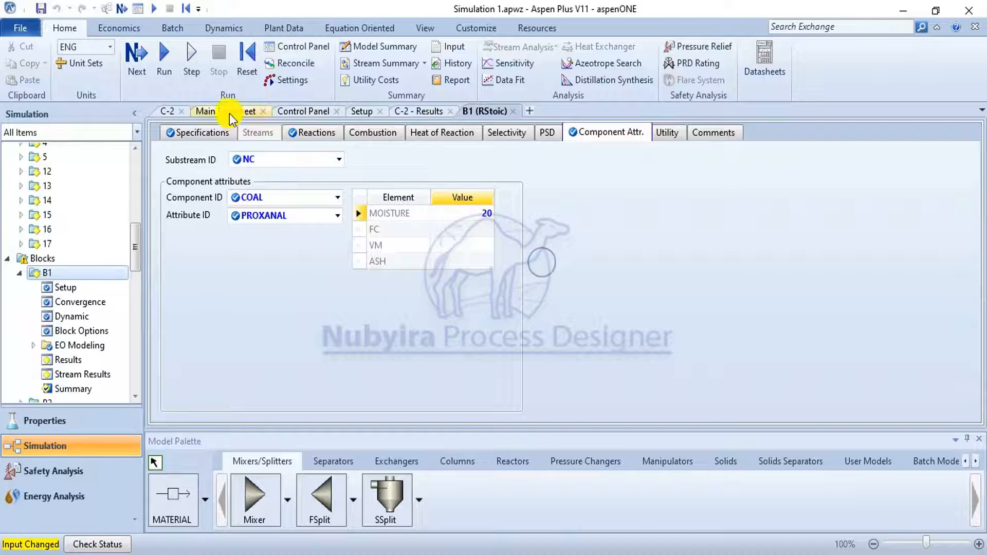
{"action": "left_click", "coordinate": [164, 82]}
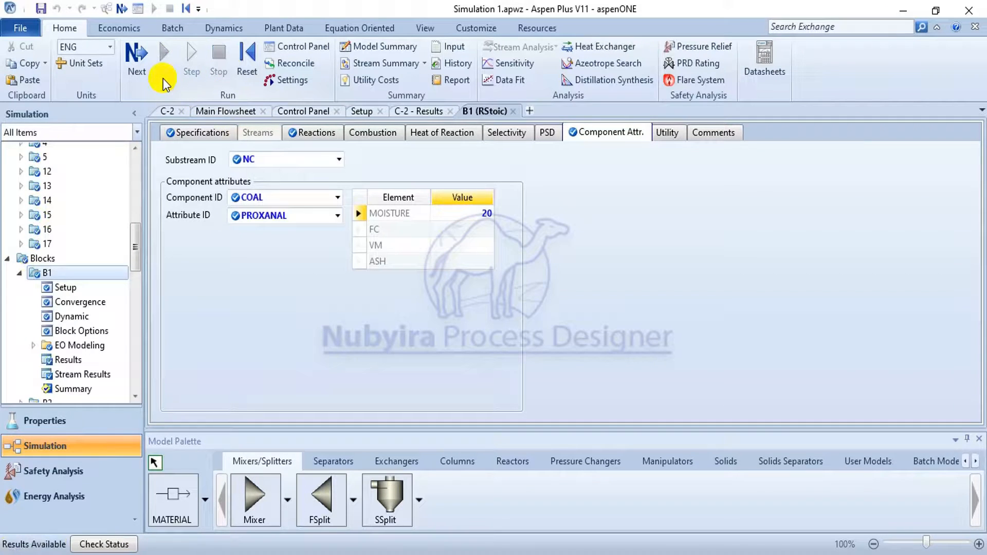
Step: Examine the read and written values of calculator C-1's defined variables in its results
{"action": "left_click", "coordinate": [20, 274]}
{"action": "left_click", "coordinate": [19, 302]}
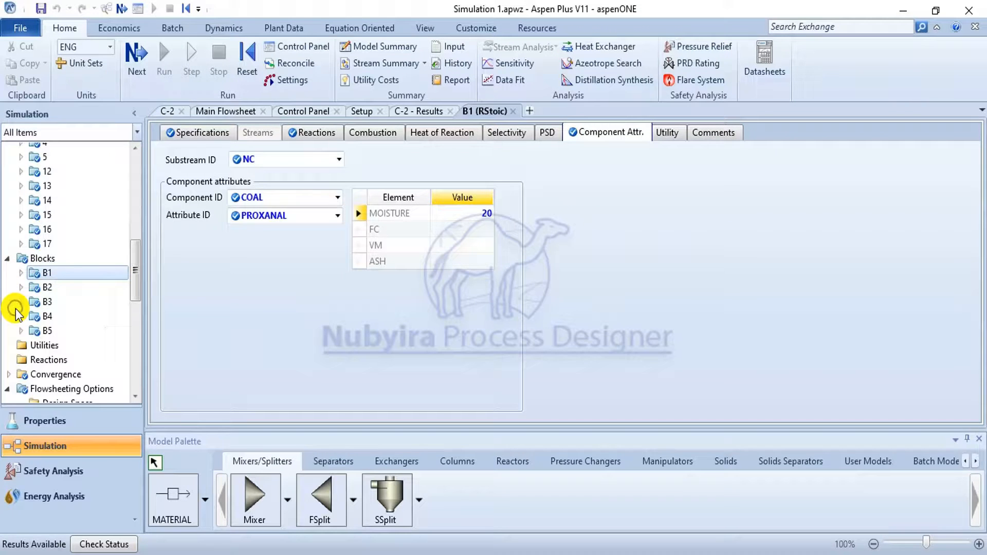
{"action": "scroll", "coordinate": [70, 290], "scroll_direction": "down", "scroll_amount": 3}
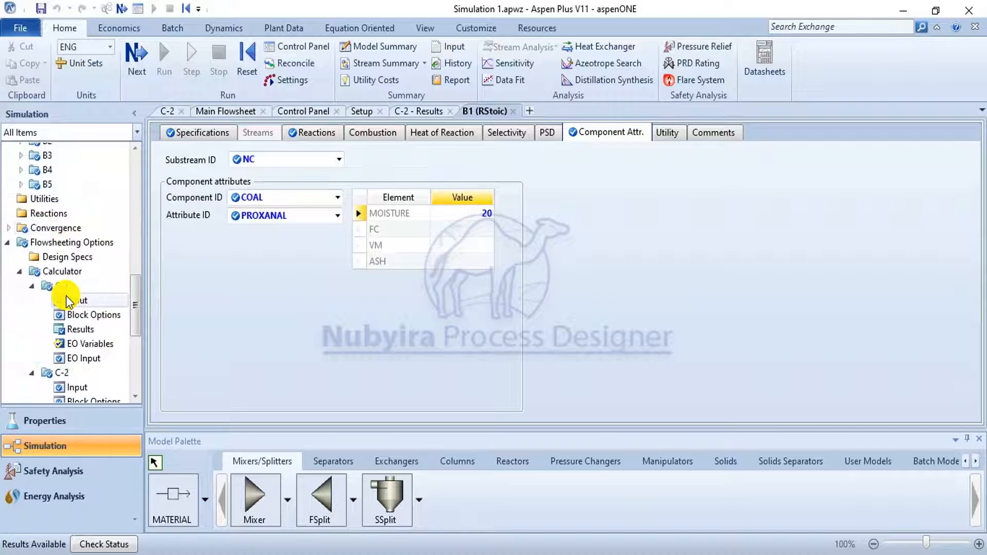
{"action": "left_click", "coordinate": [74, 329]}
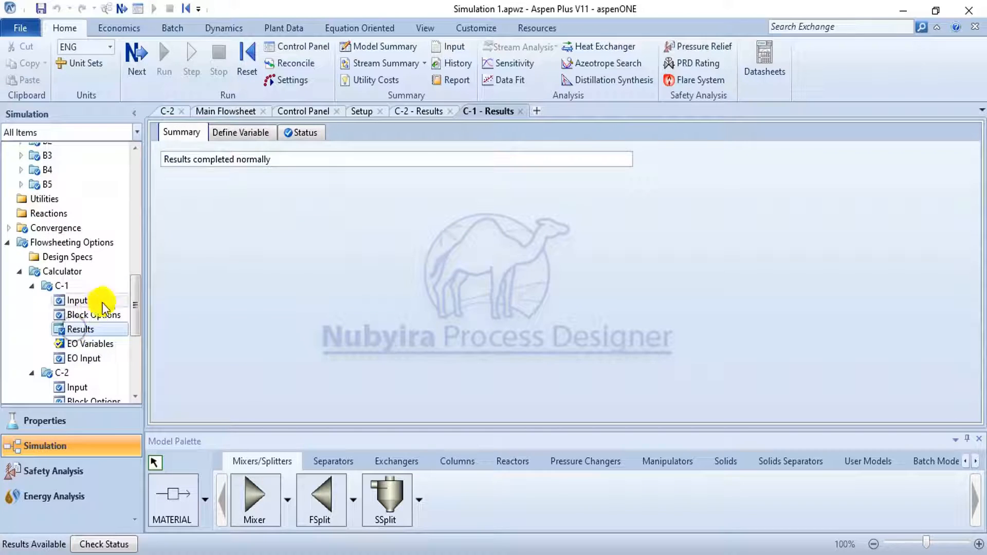
{"action": "left_click", "coordinate": [238, 135]}
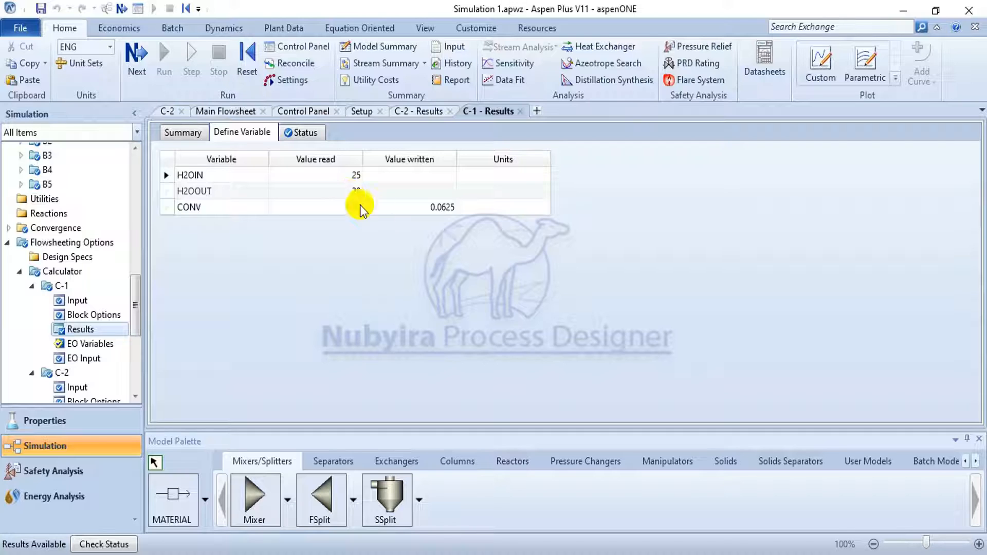
Step: Examine calculator C-2's results, comparing the read and written component fractions and the ultimate analysis values
{"action": "scroll", "coordinate": [66, 374], "scroll_direction": "down", "scroll_amount": 3}
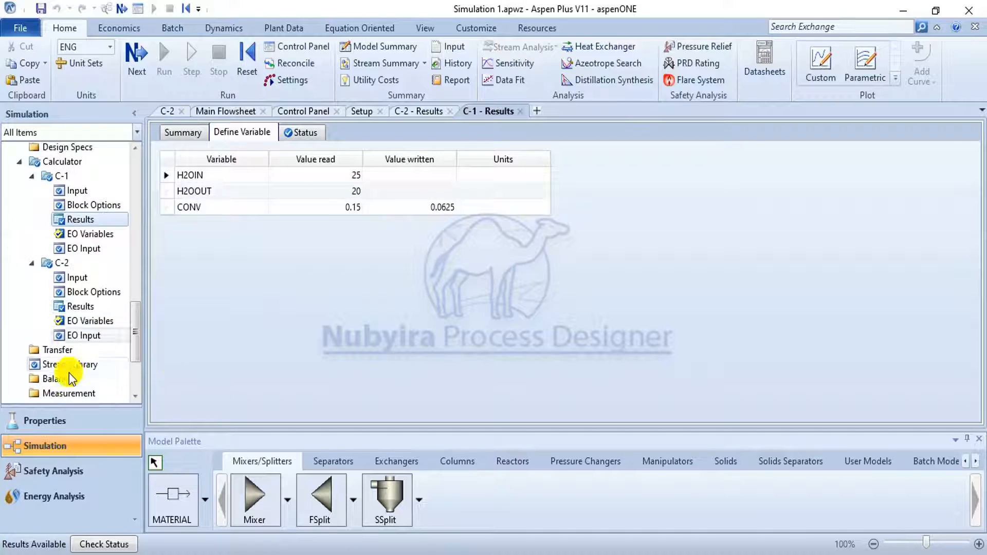
{"action": "left_click", "coordinate": [82, 306]}
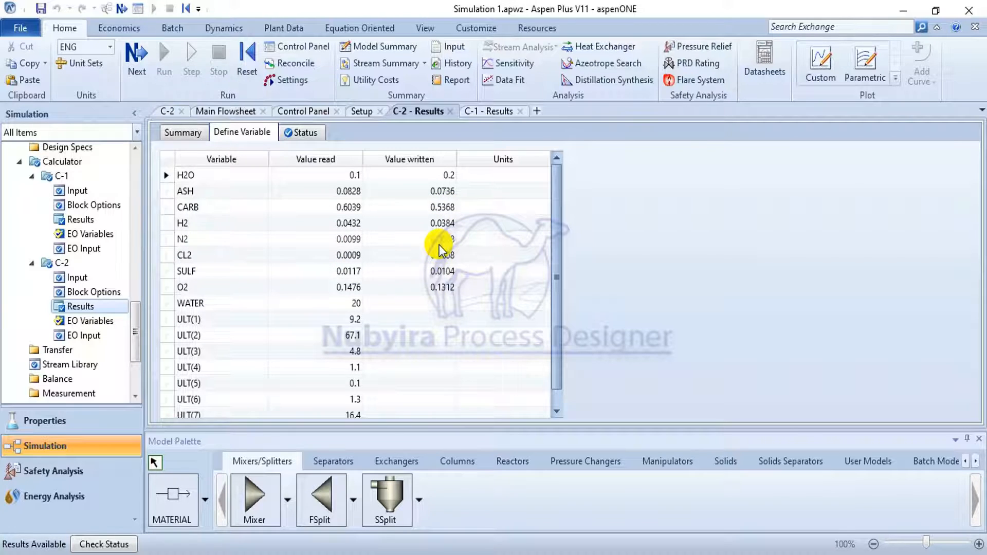
{"action": "scroll", "coordinate": [352, 342], "scroll_direction": "down", "scroll_amount": 1}
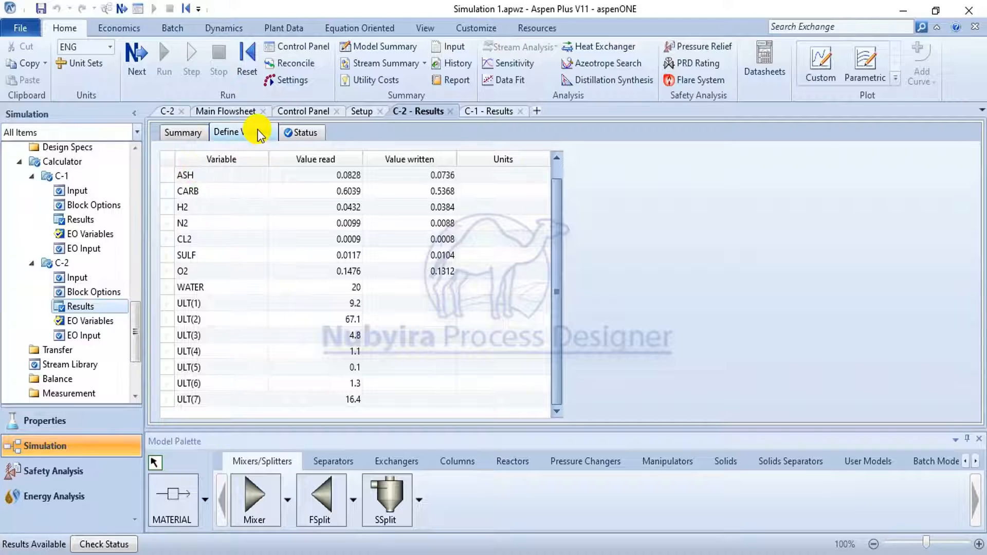
Step: Set reactor B1's COAL PROXANAL moisture to 5, rerun the simulation, and display the run status results form
{"action": "left_click", "coordinate": [229, 111]}
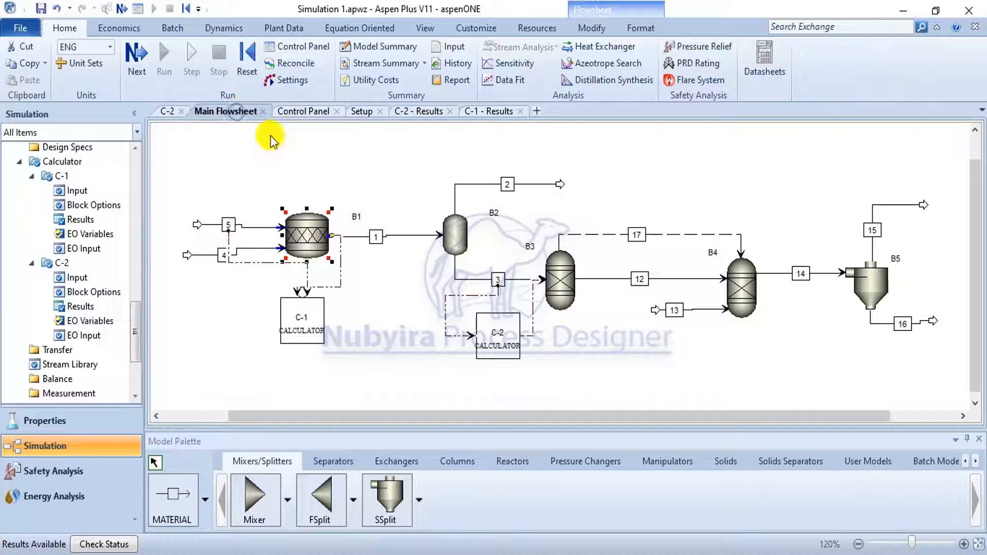
{"action": "double_click", "coordinate": [306, 237]}
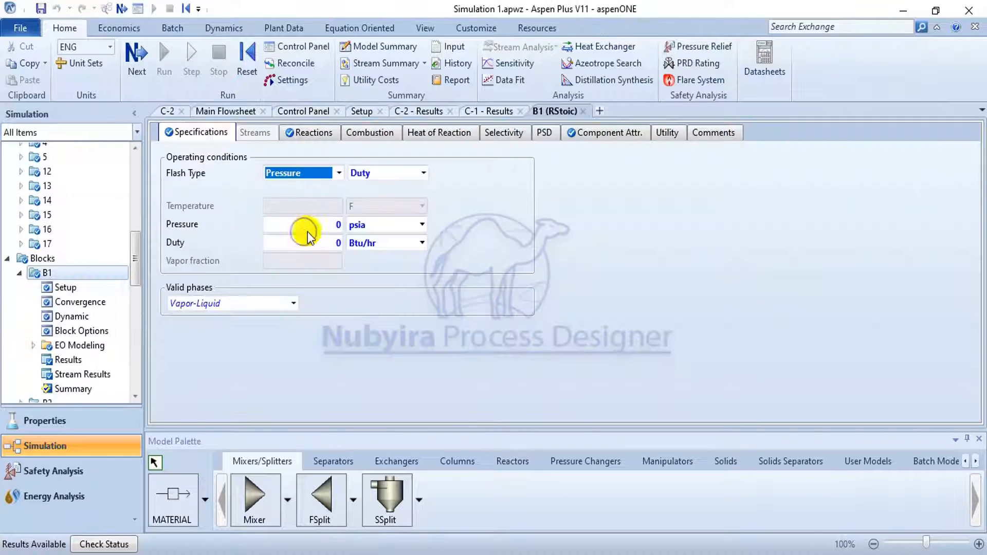
{"action": "left_click", "coordinate": [574, 134]}
{"action": "left_click", "coordinate": [453, 215]}
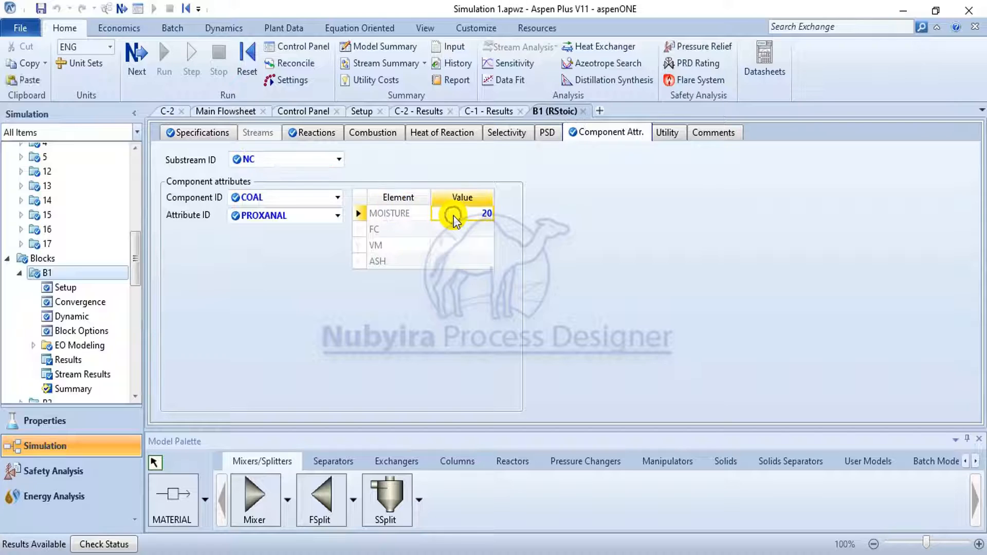
{"action": "type", "text": "5"}
{"action": "left_click", "coordinate": [519, 251]}
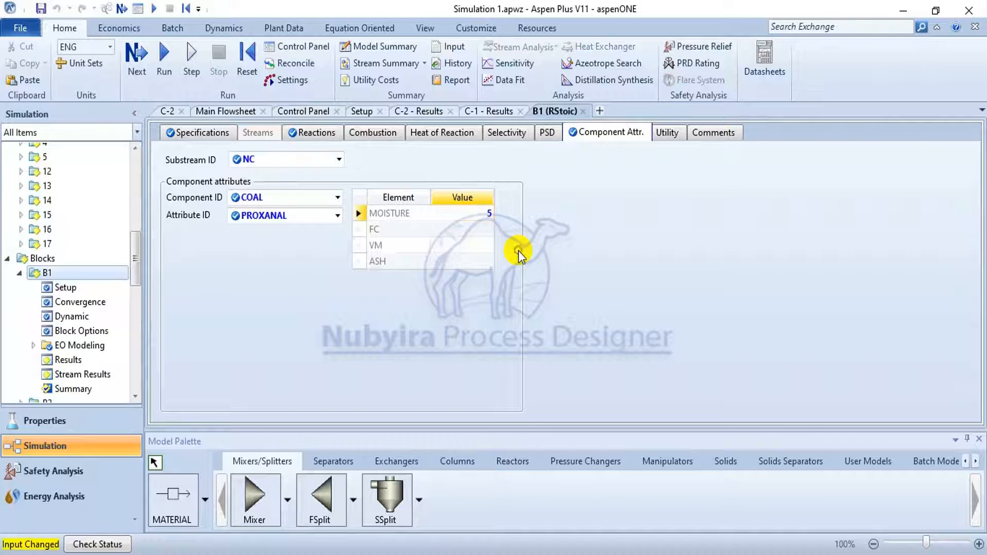
{"action": "left_click", "coordinate": [164, 72]}
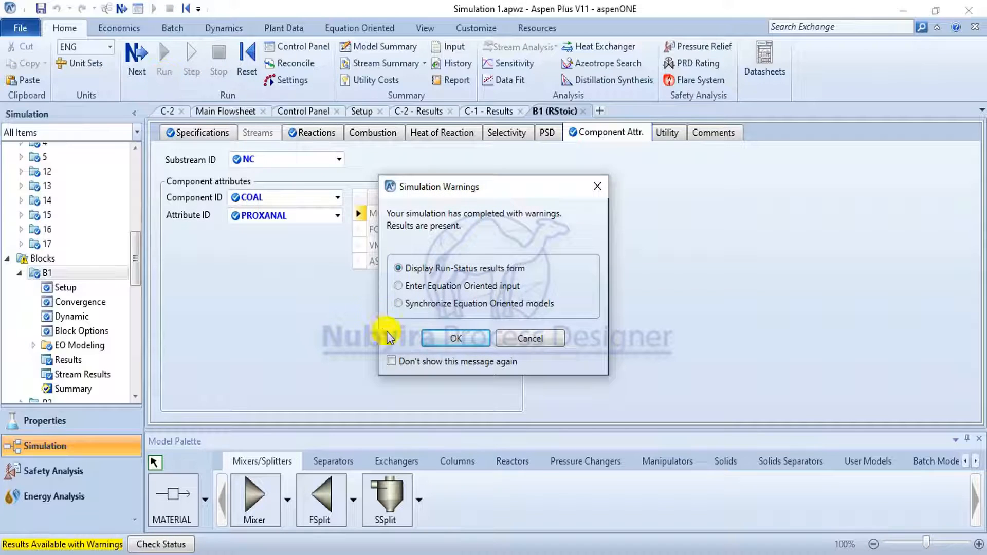
{"action": "left_click", "coordinate": [457, 338]}
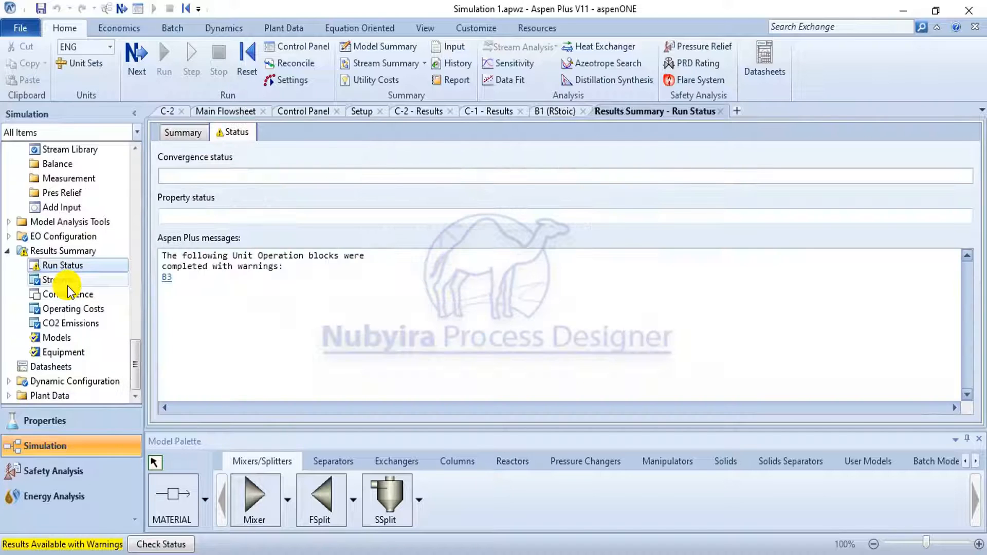
Step: Review calculator C-1's results for the moisture variables and the conversion written to reactor B1
{"action": "scroll", "coordinate": [67, 293], "scroll_direction": "up", "scroll_amount": 4}
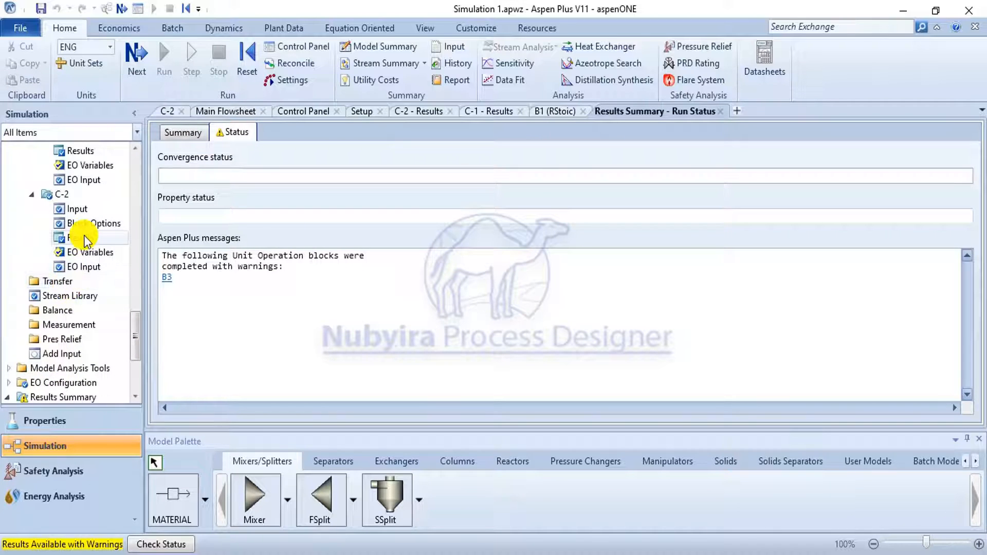
{"action": "scroll", "coordinate": [84, 240], "scroll_direction": "up", "scroll_amount": 3}
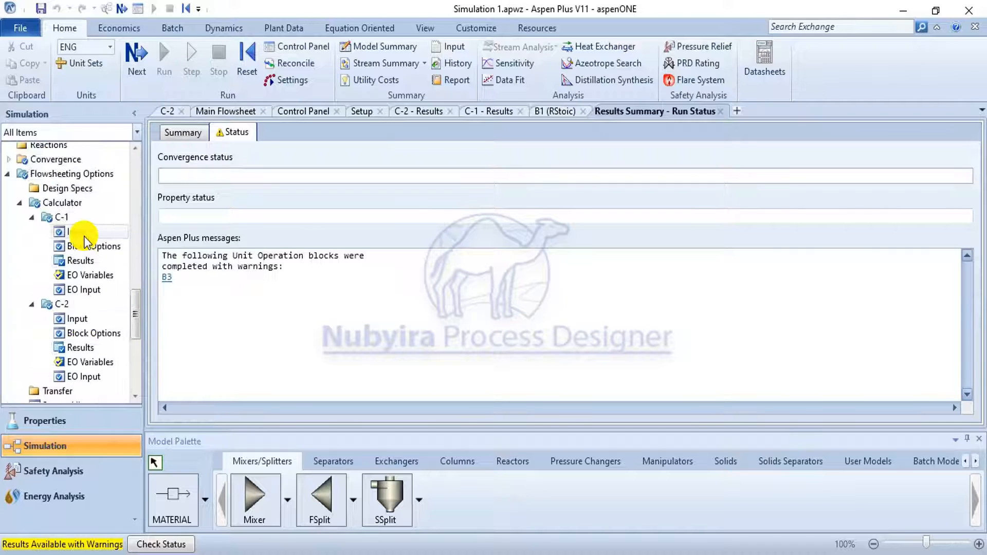
{"action": "left_click", "coordinate": [84, 261]}
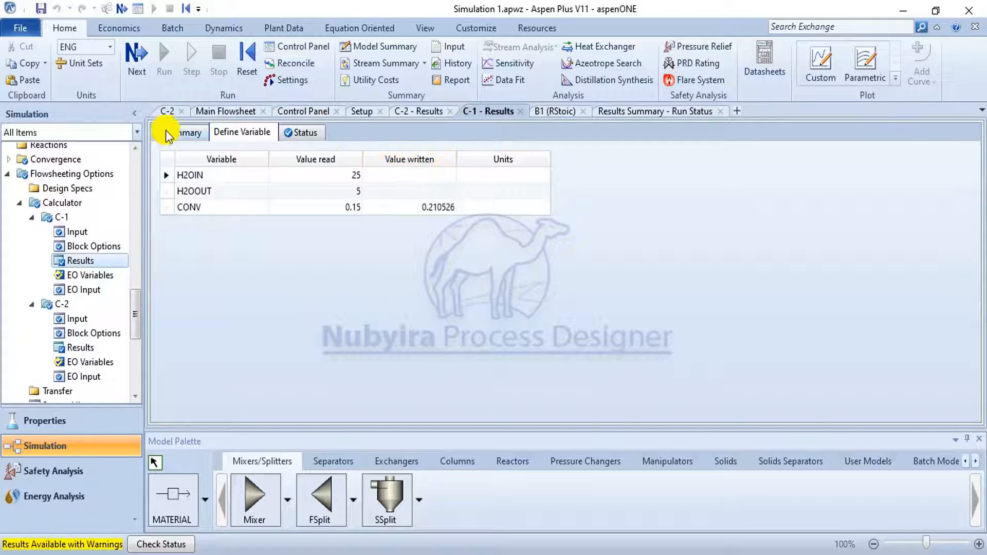
Step: Open the results of stream 14 from the main flowsheet and check its temperature and phase fractions
{"action": "left_click", "coordinate": [226, 111]}
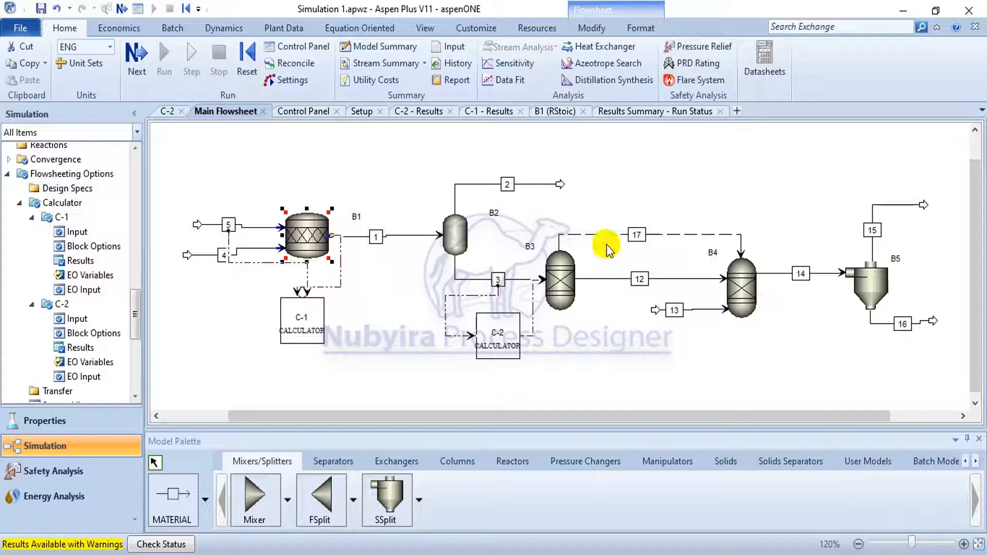
{"action": "left_click", "coordinate": [791, 274]}
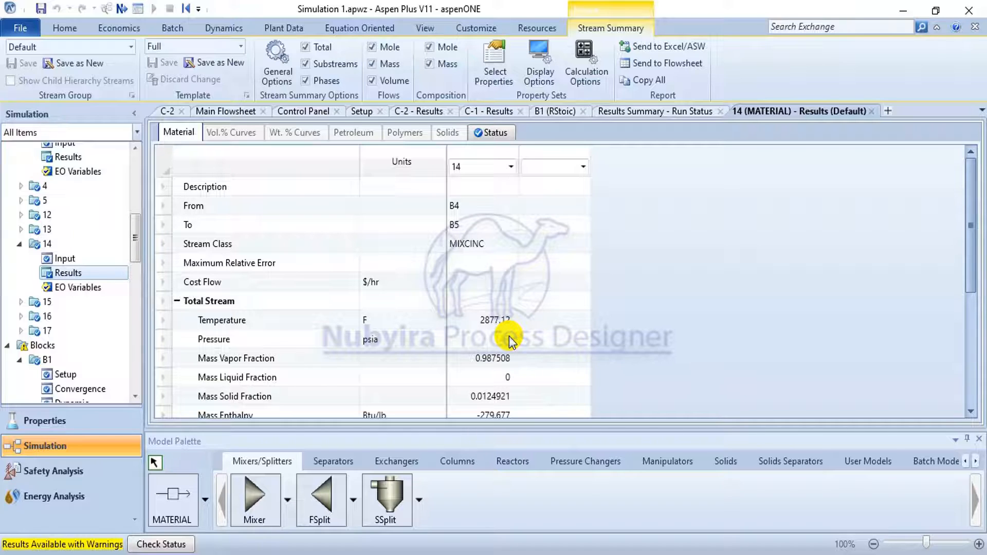
{"action": "scroll", "coordinate": [512, 329], "scroll_direction": "down", "scroll_amount": 1}
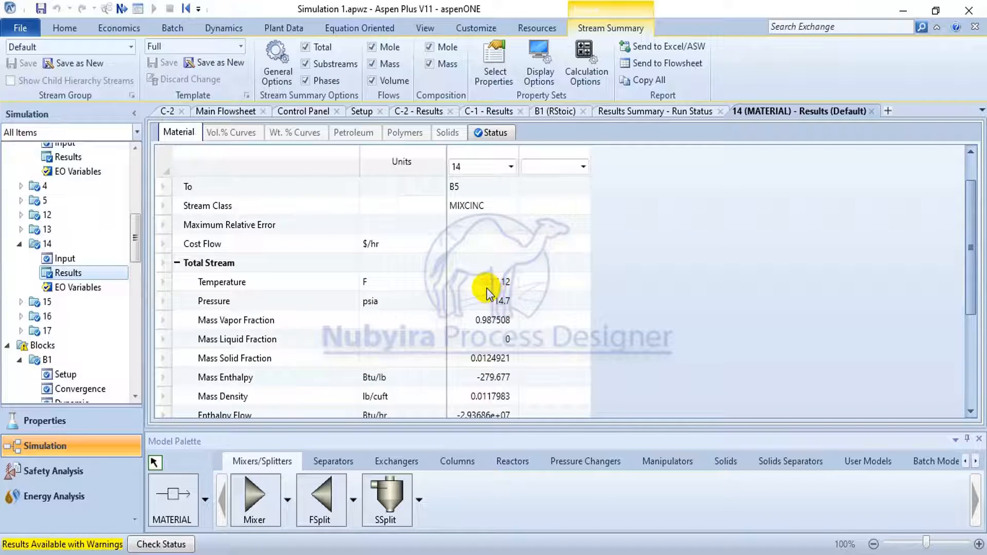
Step: Set reactor B1's COAL PROXANAL moisture to 0.5, rerun the simulation, and display the run status results form
{"action": "left_click", "coordinate": [234, 115]}
{"action": "left_click", "coordinate": [306, 231]}
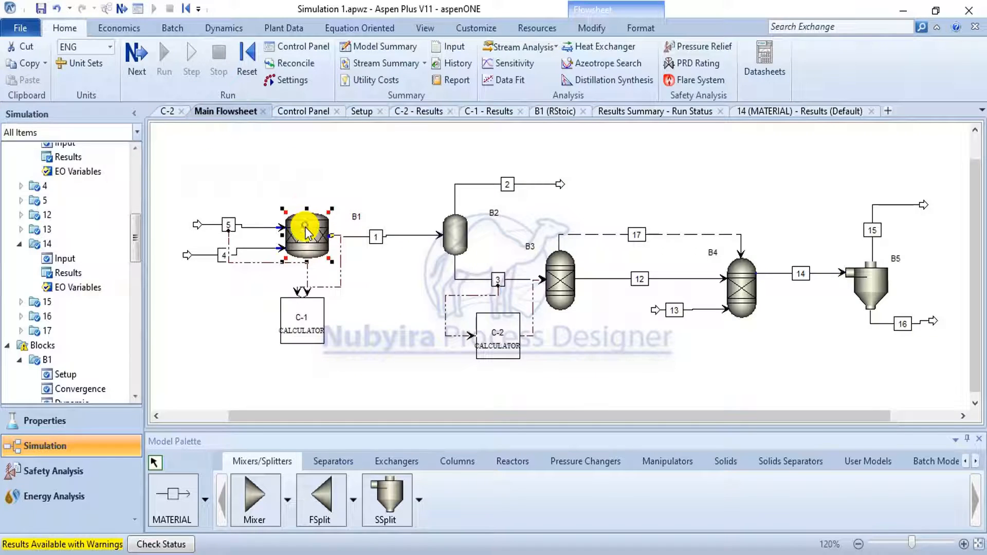
{"action": "double_click", "coordinate": [307, 231]}
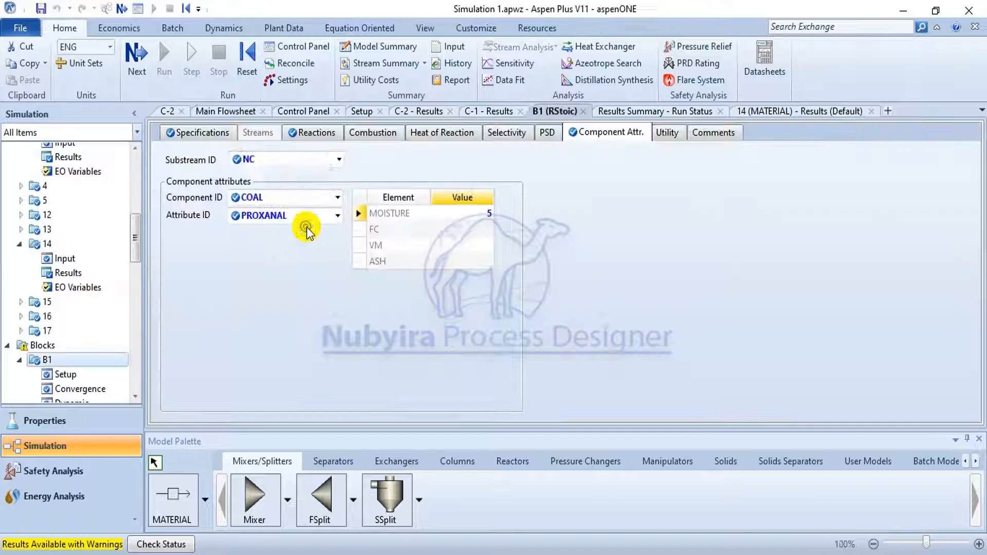
{"action": "left_click", "coordinate": [465, 215]}
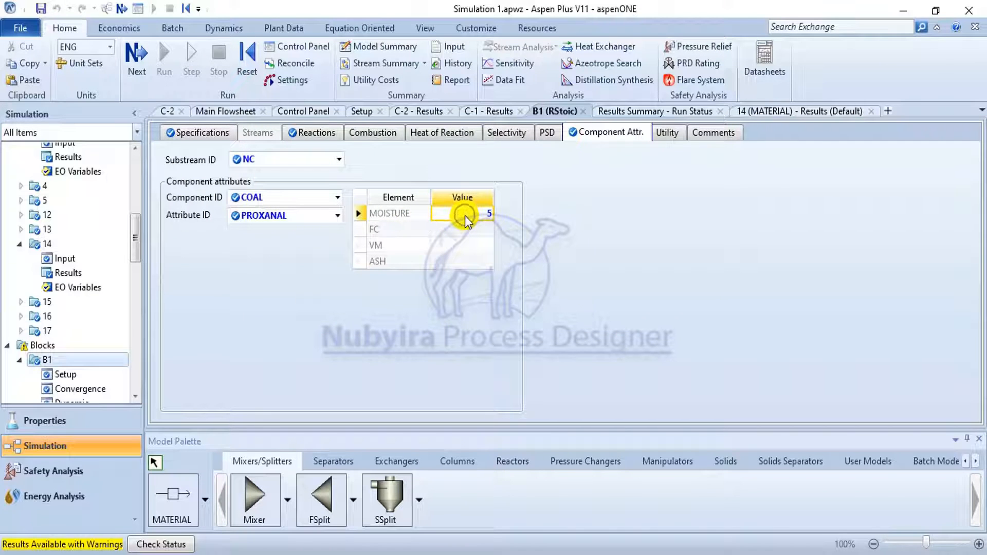
{"action": "type", "text": "0.5"}
{"action": "left_click", "coordinate": [461, 232]}
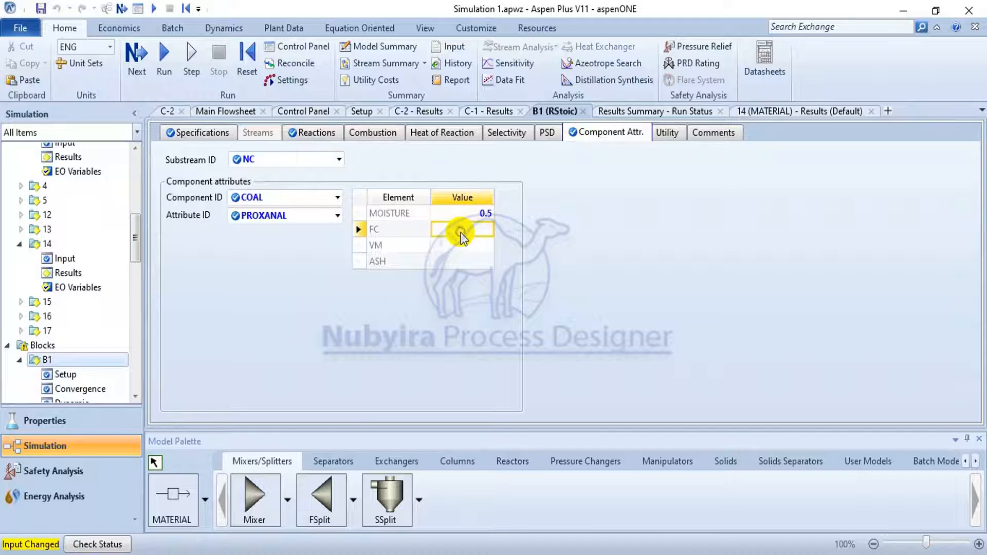
{"action": "left_click", "coordinate": [165, 75]}
{"action": "left_click", "coordinate": [468, 338]}
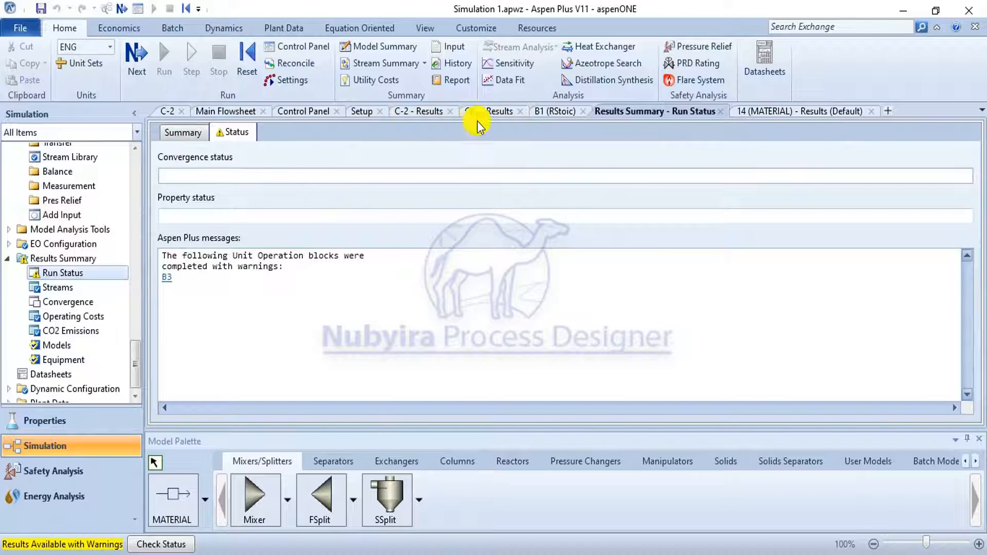
Step: Examine stream 14's material results again, including temperature, mass fractions, enthalpy and total flows
{"action": "left_click", "coordinate": [821, 117]}
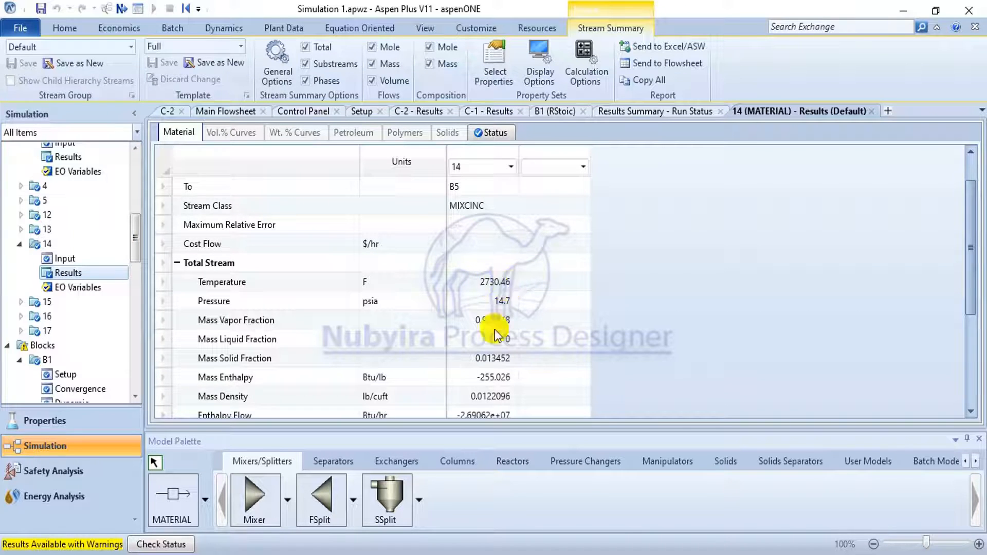
{"action": "scroll", "coordinate": [504, 359], "scroll_direction": "down", "scroll_amount": 3}
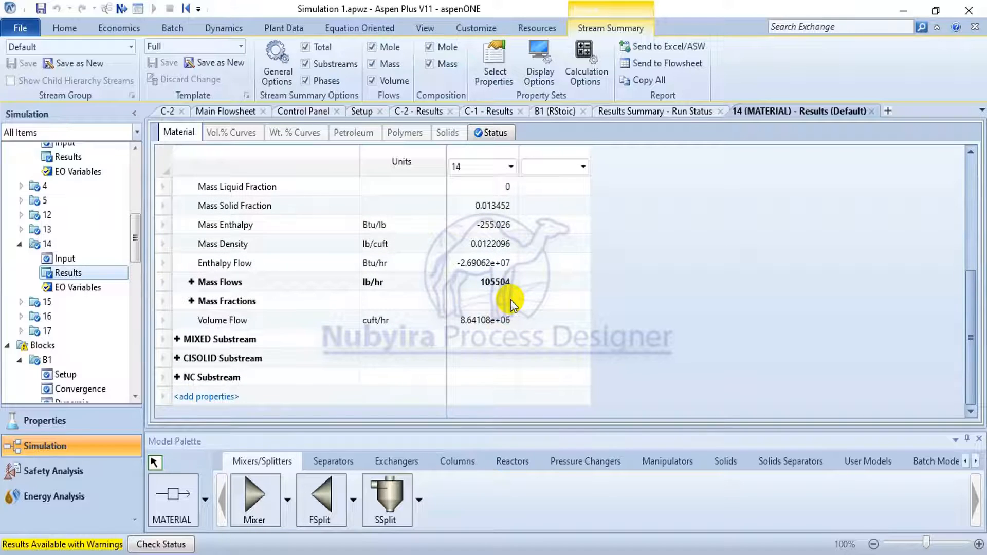
{"action": "scroll", "coordinate": [509, 303], "scroll_direction": "up", "scroll_amount": 3}
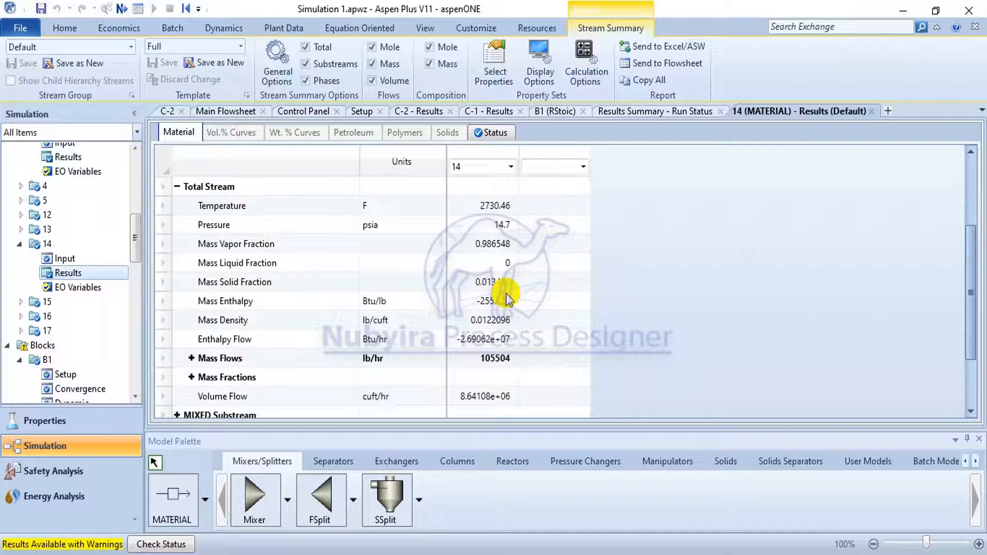
{"action": "scroll", "coordinate": [506, 293], "scroll_direction": "up", "scroll_amount": 1}
{"action": "scroll", "coordinate": [105, 327], "scroll_direction": "down", "scroll_amount": 4}
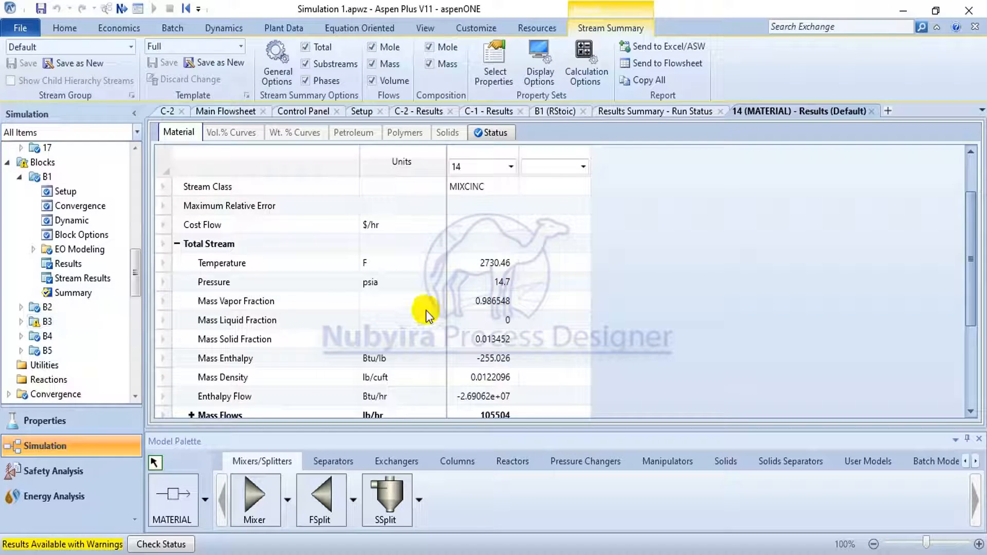
{"action": "scroll", "coordinate": [441, 306], "scroll_direction": "down", "scroll_amount": 1}
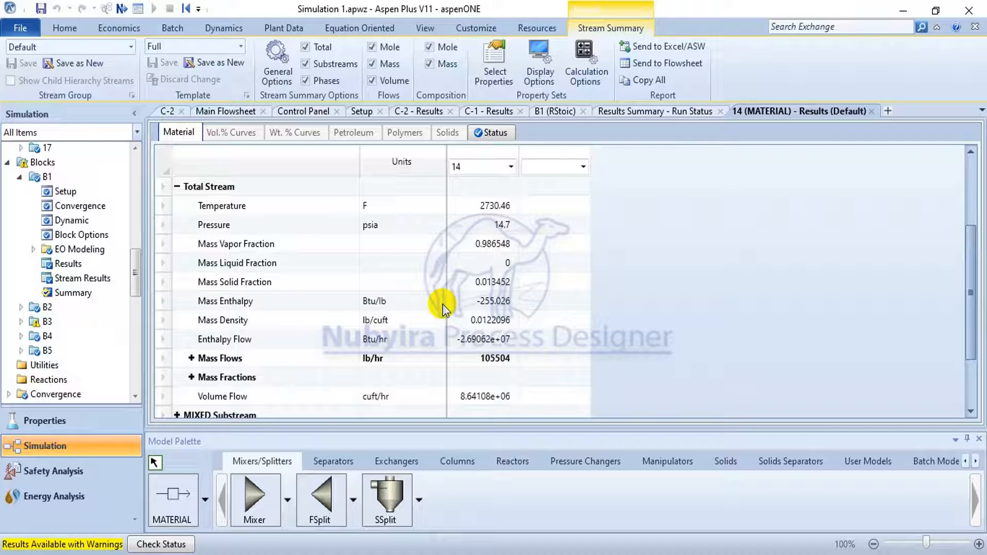